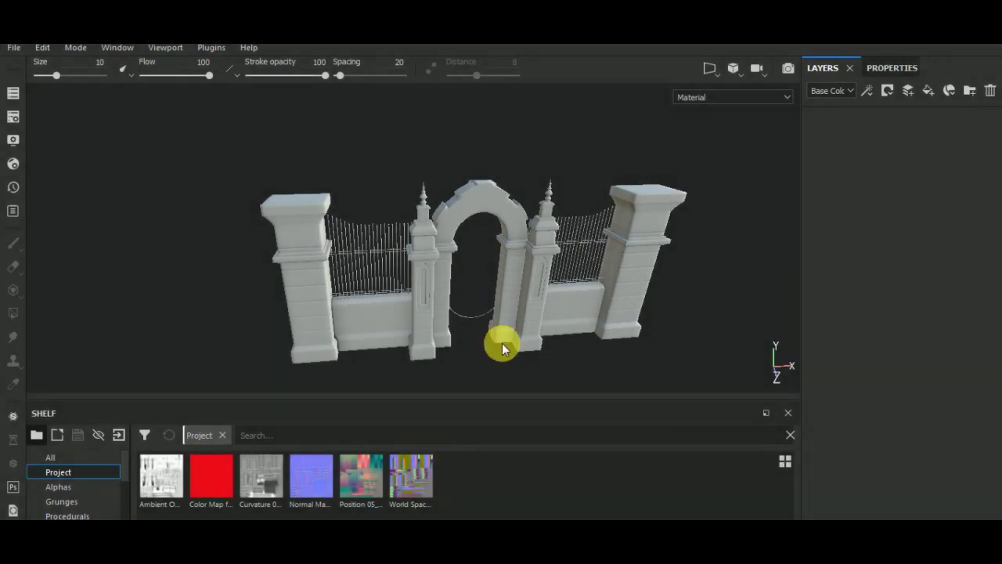
Step: Search the smart materials for 'roc' and apply Mossy_Rock to the gate as a layer
alt+middle_drag(502, 343, 487, 314)
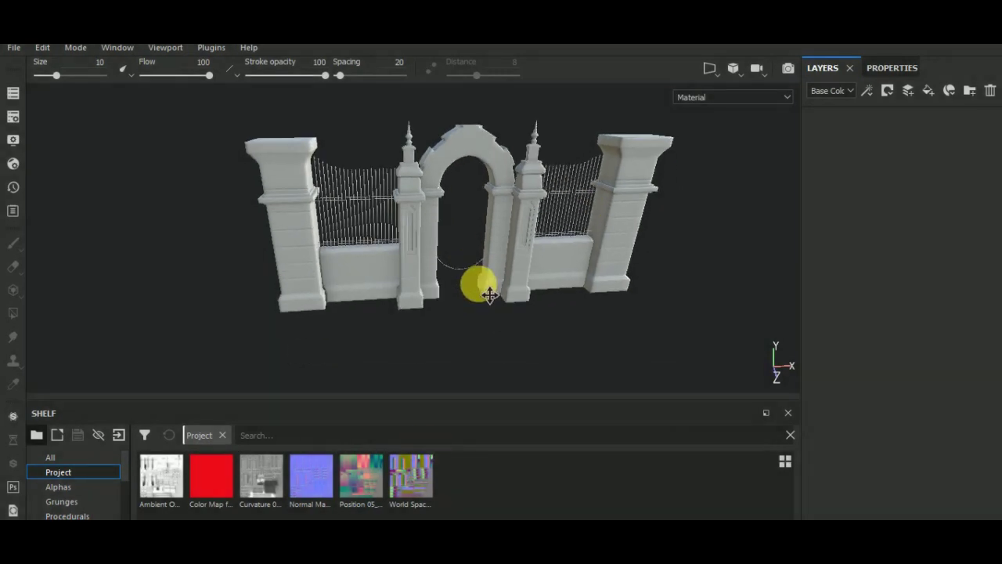
scroll(126, 492, down, 2)
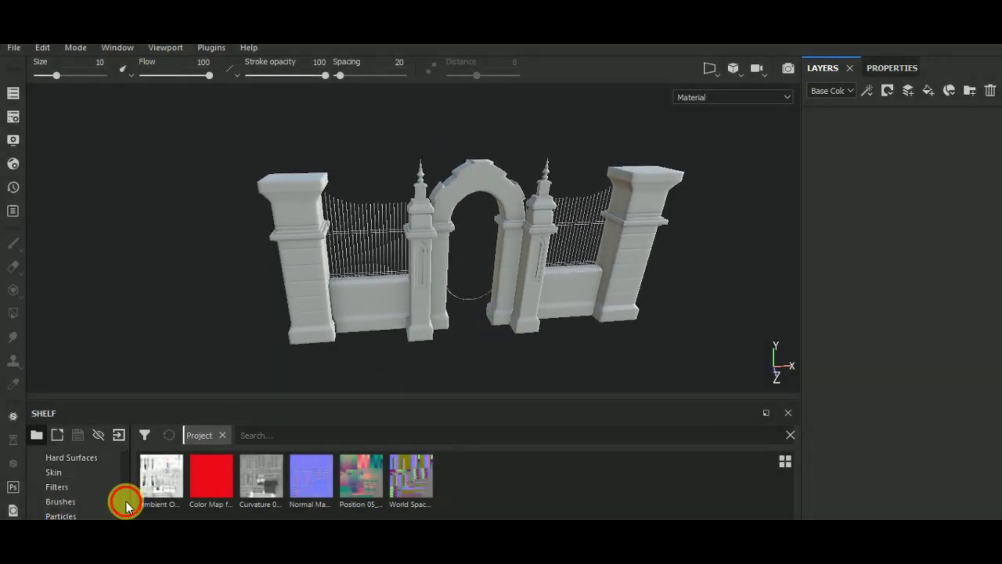
scroll(126, 501, down, 1)
click(102, 515)
click(278, 437)
text(roc)
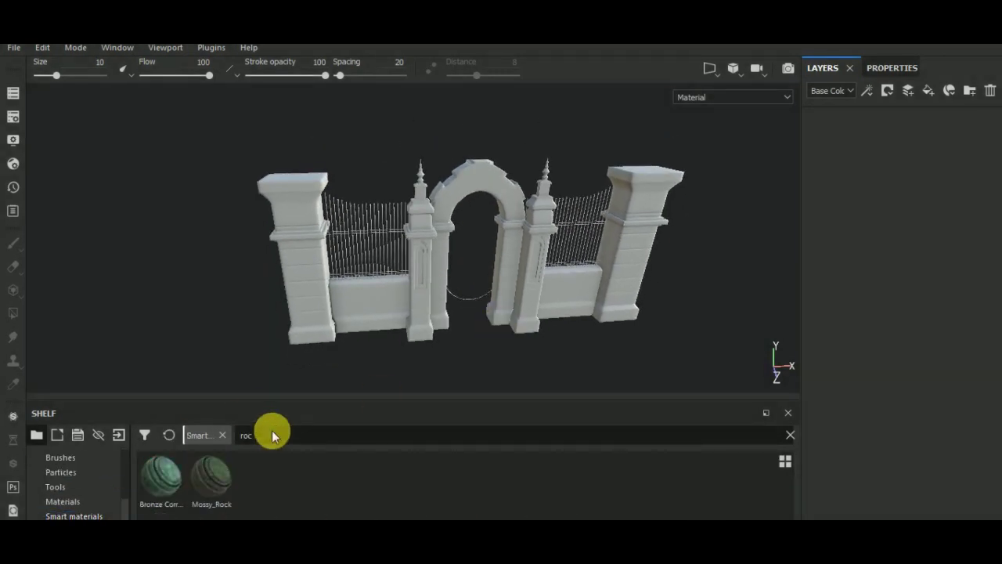
mouse_move(213, 474)
mouse_down()
mouse_move(877, 162)
mouse_move(852, 131)
mouse_up()
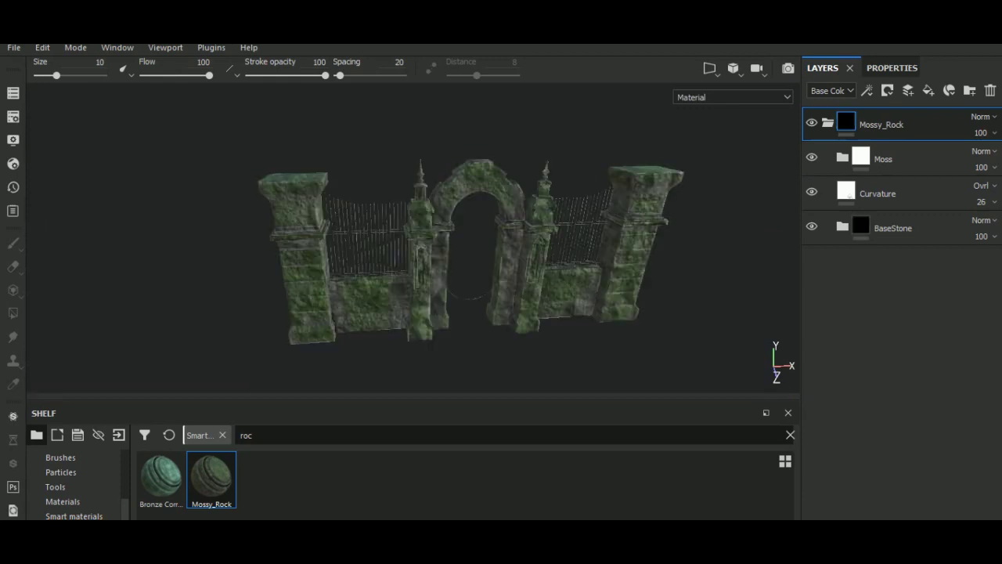
Step: Delete the Moss and Stone Detail layers from the Mossy_Rock material
click(812, 157)
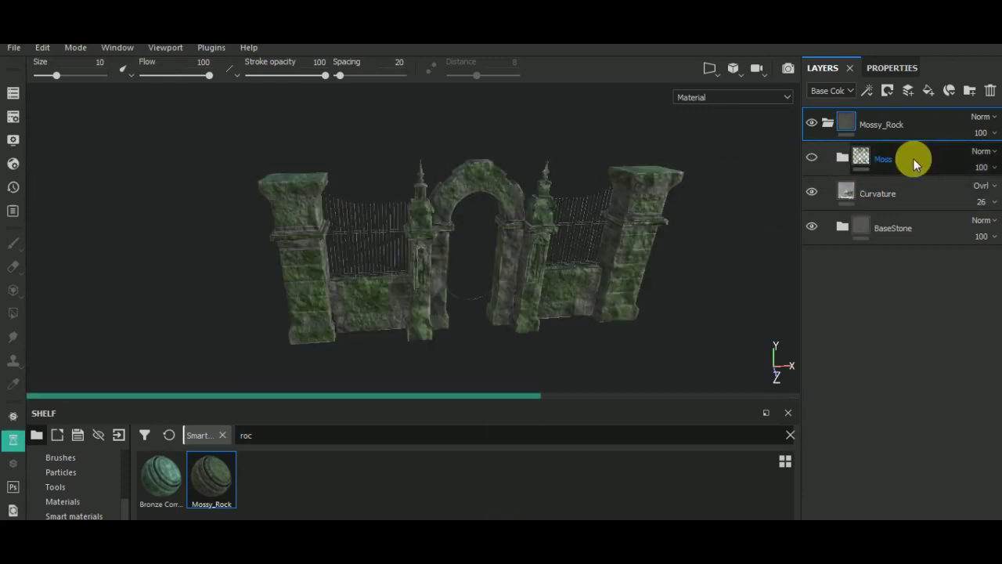
click(913, 158)
click(990, 90)
click(841, 194)
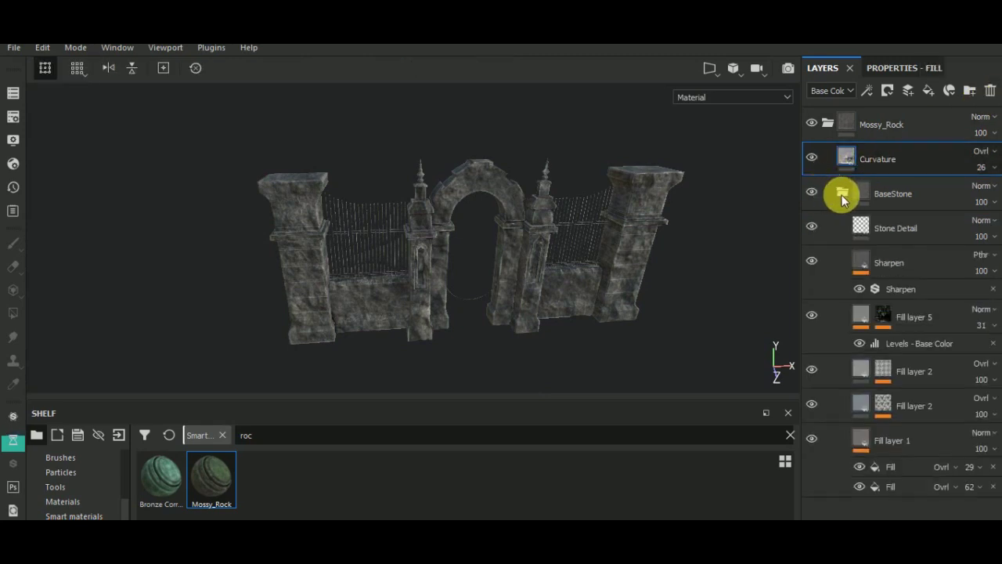
click(812, 227)
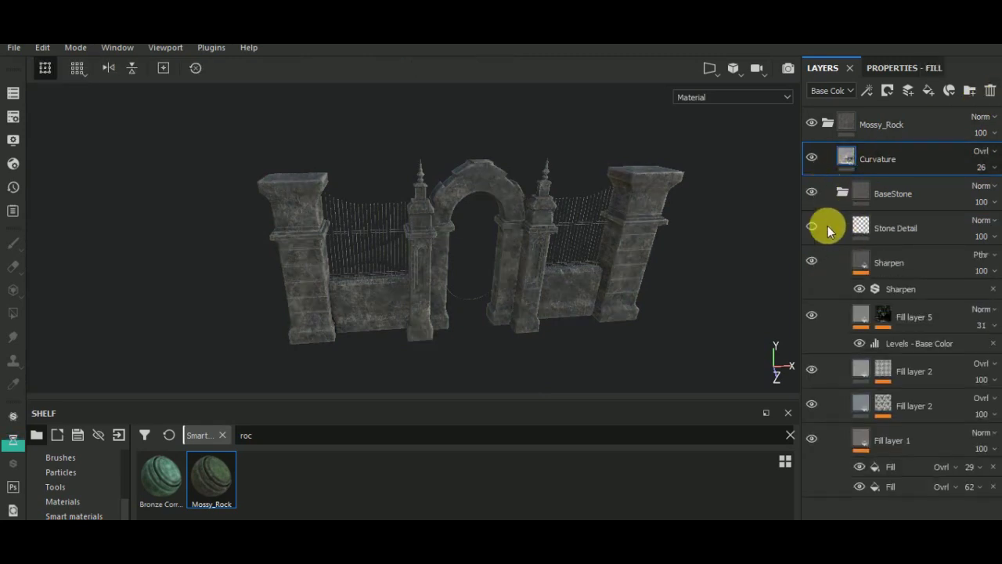
click(886, 235)
click(989, 90)
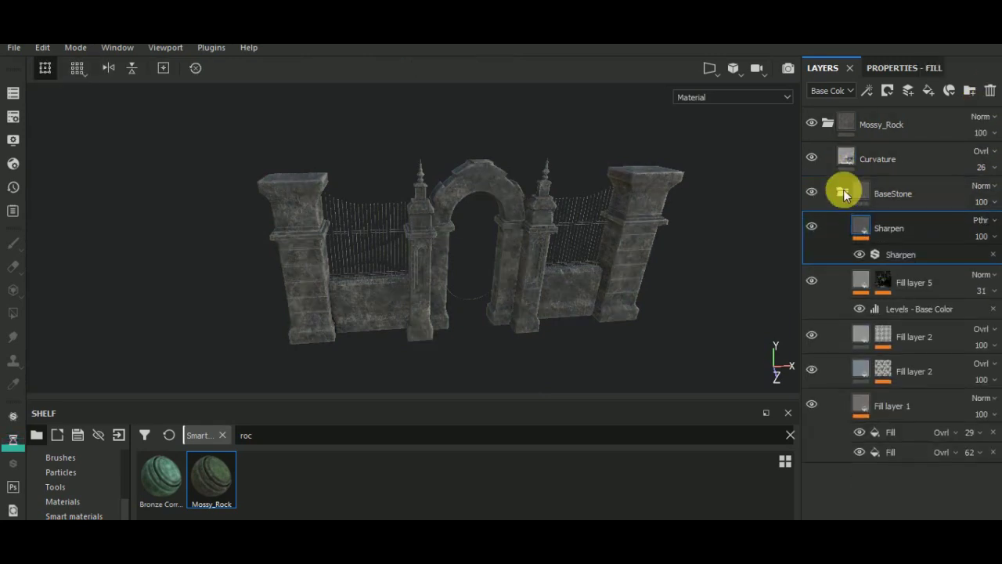
click(843, 190)
Step: Rename the Mossy_Rock folder to Rock
double_click(892, 126)
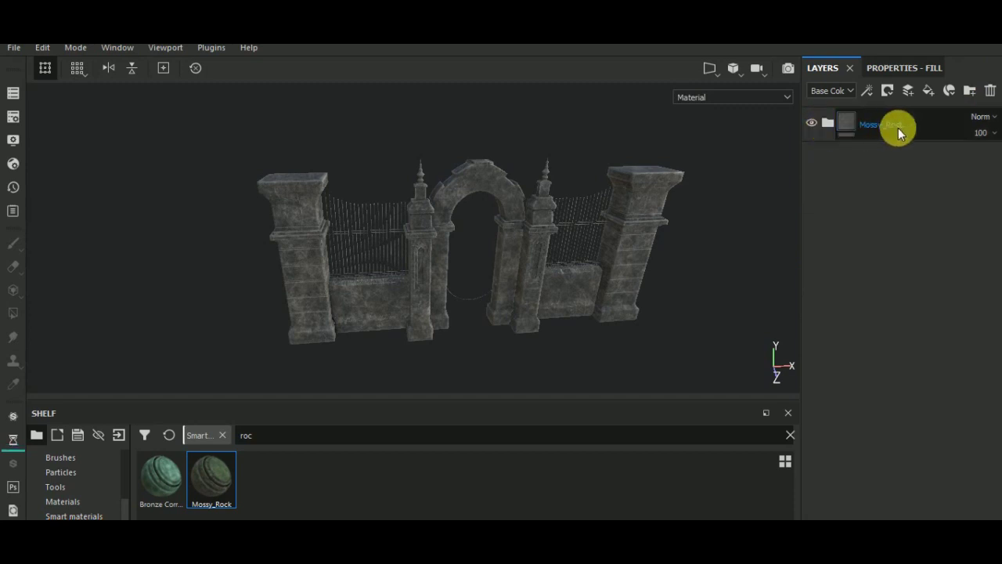
click(877, 125)
key(ctrl+s)
text(Rock)
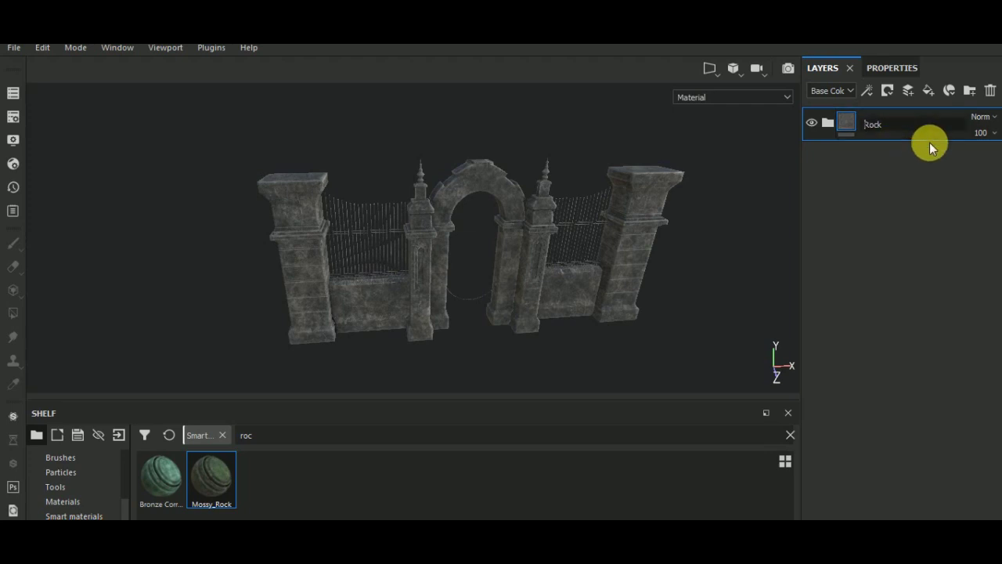
key(Return)
Step: Add a new iron folder and give the Rock folder a black mask
click(968, 91)
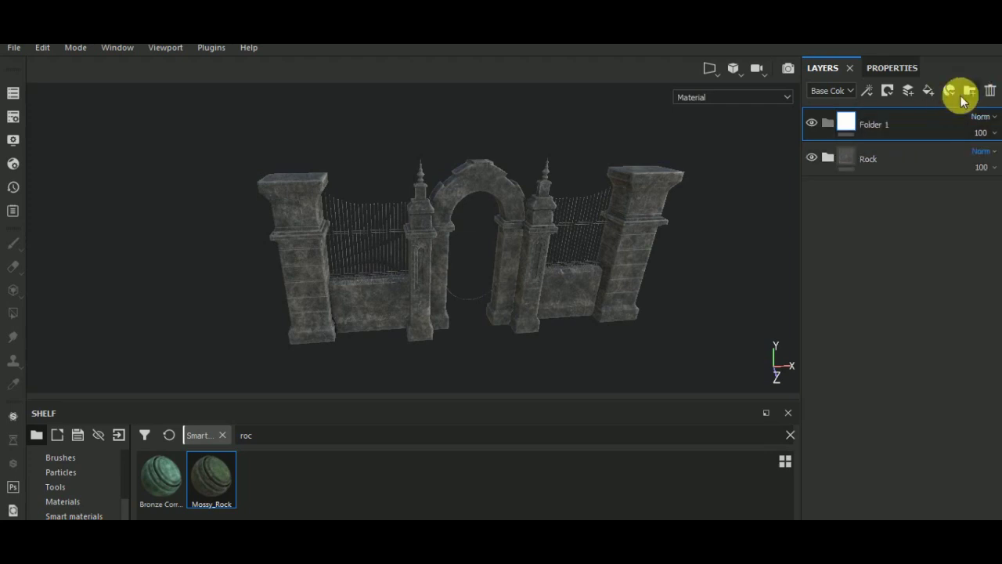
text(iron)
click(850, 159)
right_click(848, 159)
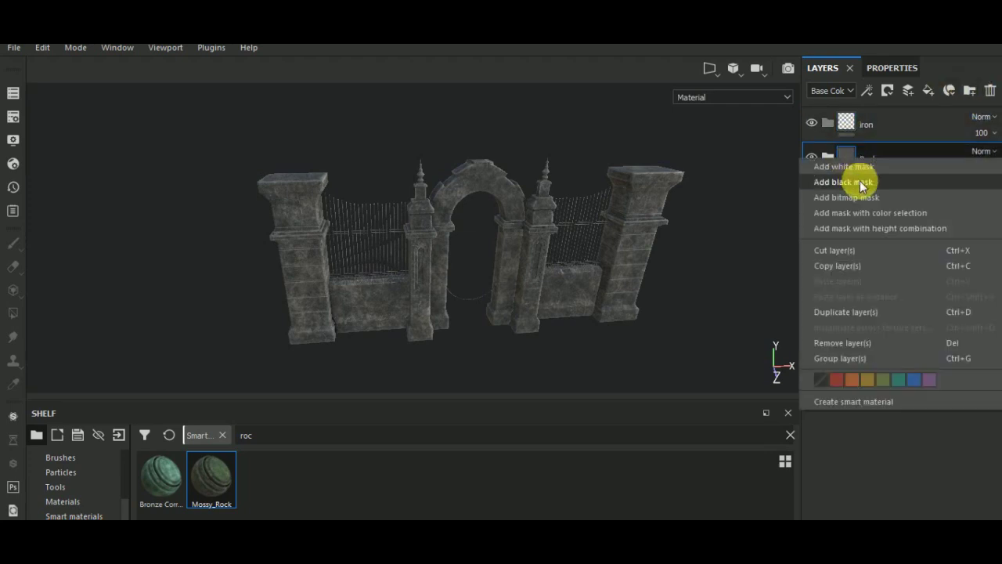
click(857, 180)
Step: With mesh-mode Polygon Fill, reveal rock on the left pillar, wall, arch and ledges
click(12, 313)
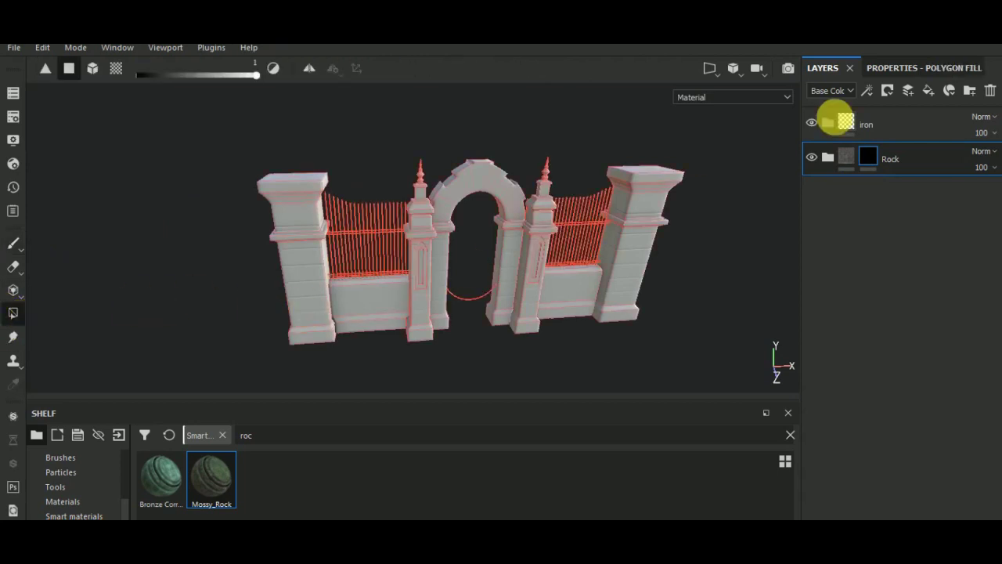
click(909, 68)
click(312, 289)
click(363, 304)
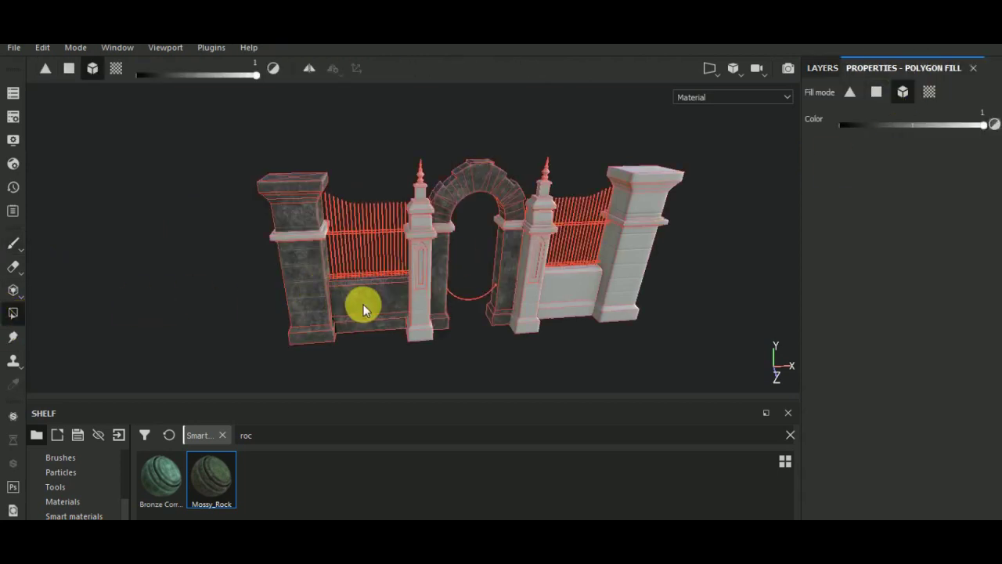
alt+drag(313, 311, 268, 202)
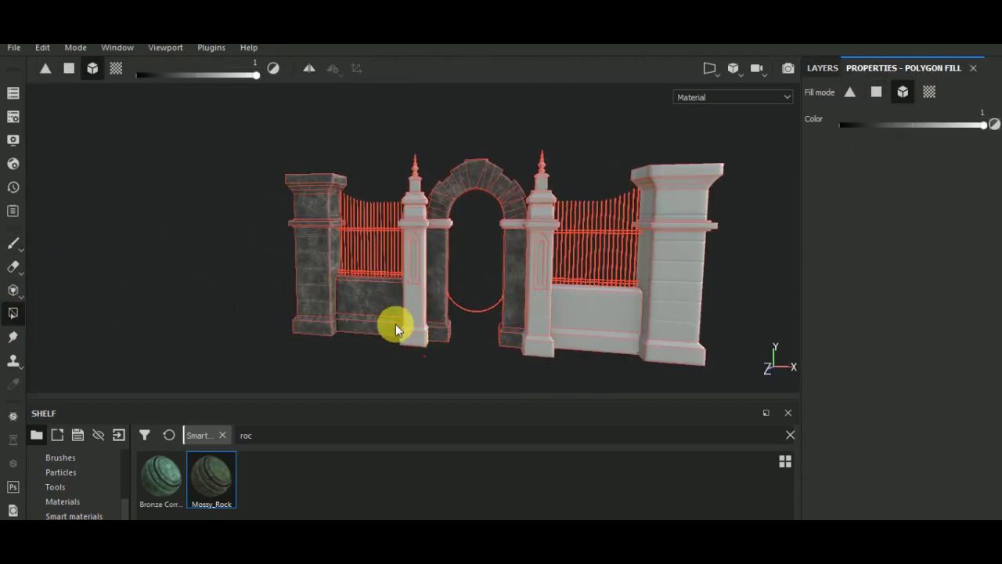
mouse_move(437, 224)
alt+mouse_down()
mouse_move(486, 332)
mouse_move(452, 265)
alt+mouse_up()
scroll(424, 223, up, 5)
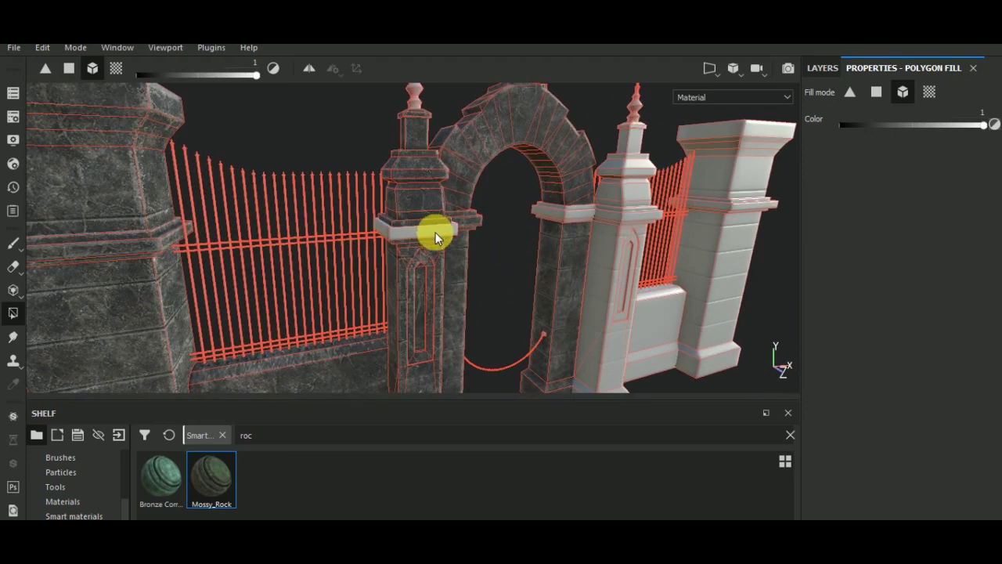
click(434, 231)
click(580, 216)
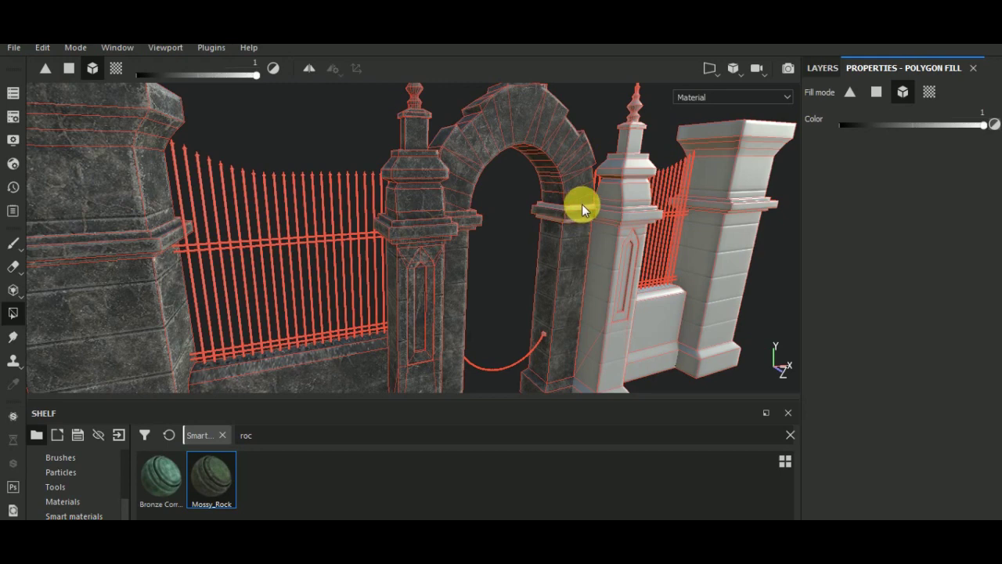
scroll(581, 203, up, 3)
scroll(538, 273, down, 6)
Step: Reveal rock on the lower wall, right pillar's lower panel and right end pillar
mouse_move(644, 291)
alt+mouse_down()
mouse_move(524, 327)
mouse_move(539, 326)
alt+mouse_up()
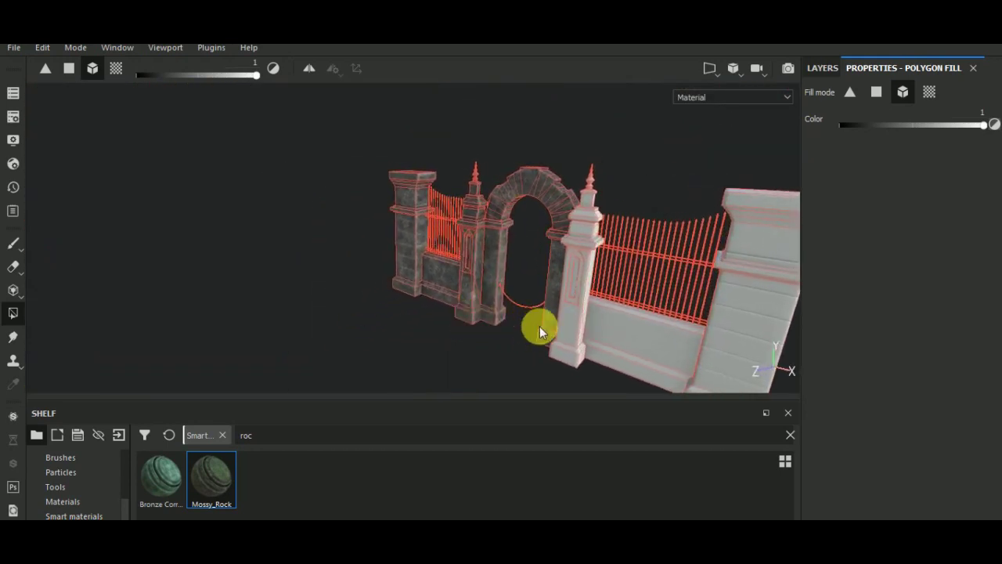
click(579, 357)
scroll(565, 266, up, 2)
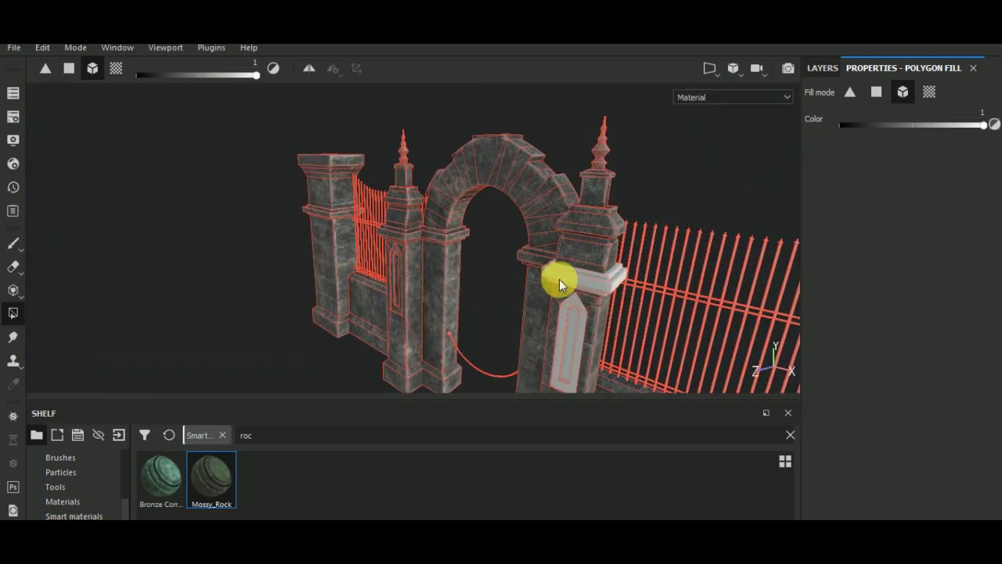
click(566, 333)
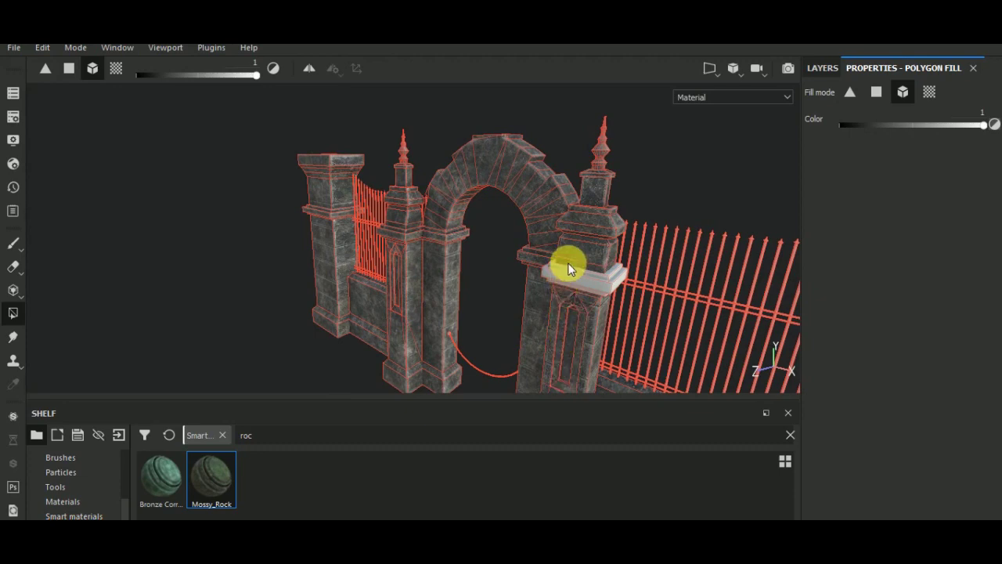
scroll(567, 274, up, 2)
scroll(518, 287, down, 3)
mouse_move(517, 286)
alt+mouse_down()
mouse_move(725, 293)
mouse_move(721, 284)
alt+mouse_up()
click(696, 284)
mouse_move(690, 343)
alt+mouse_down()
mouse_move(441, 262)
mouse_move(549, 342)
mouse_move(475, 306)
alt+mouse_up()
scroll(409, 234, up, 3)
scroll(410, 235, down, 3)
scroll(475, 307, up, 2)
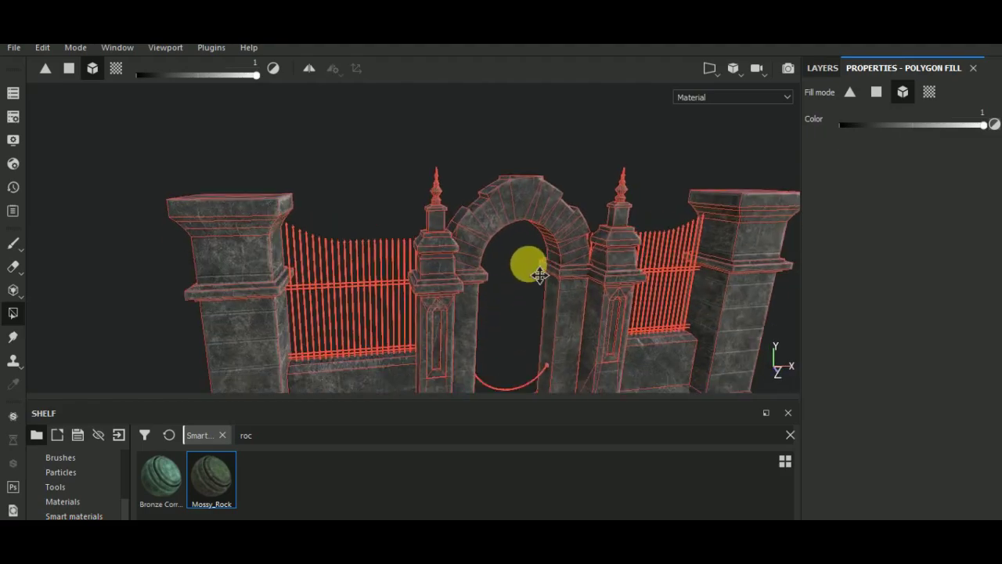
scroll(528, 264, up, 2)
scroll(532, 275, up, 2)
scroll(553, 286, down, 3)
key(f)
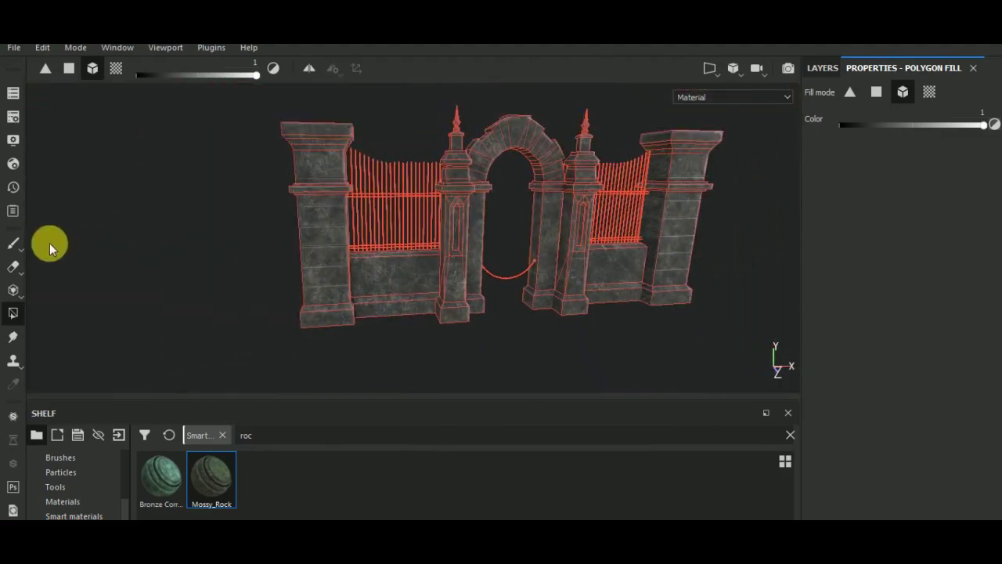
click(12, 242)
alt+drag(537, 342, 528, 384)
Step: Search the shelf for 'iron' and drop Iron Forged Old into the iron folder
click(827, 66)
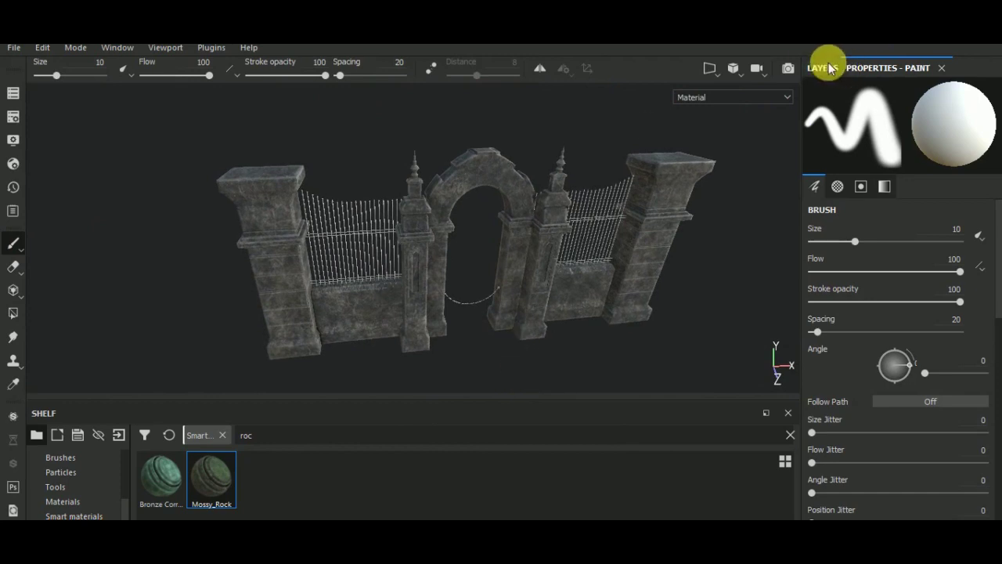
click(877, 127)
click(280, 432)
click(200, 438)
text(iron)
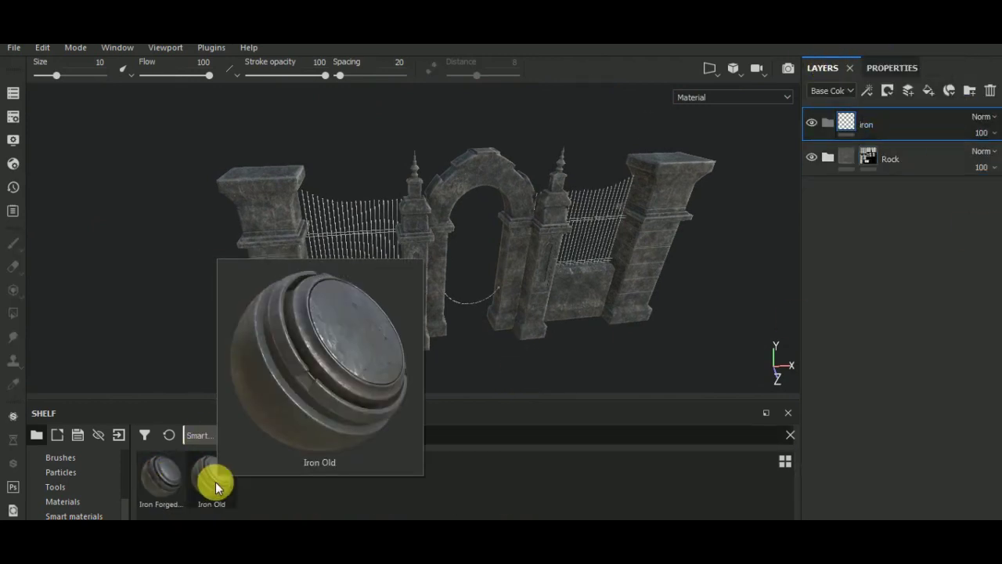
mouse_move(160, 479)
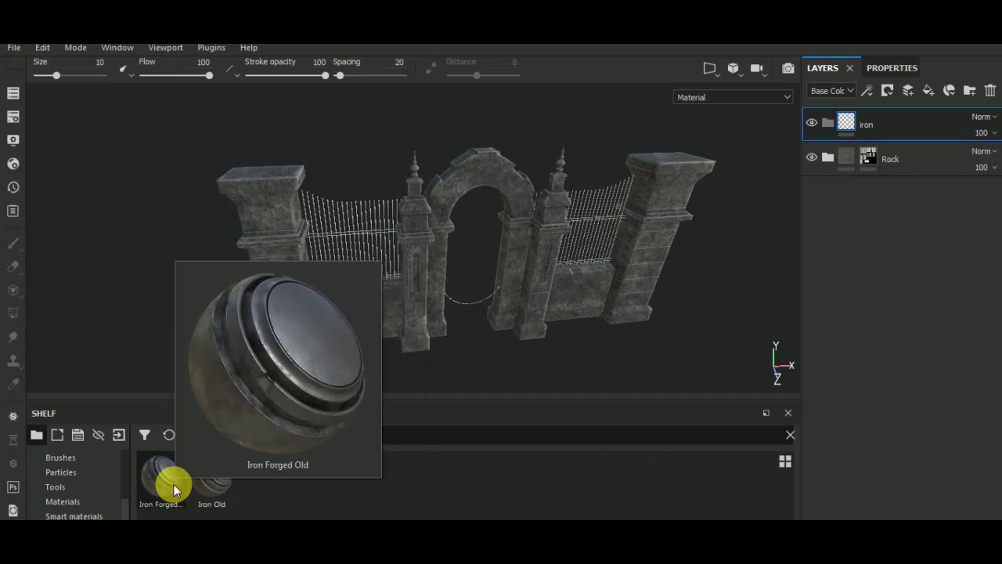
drag(153, 485, 865, 127)
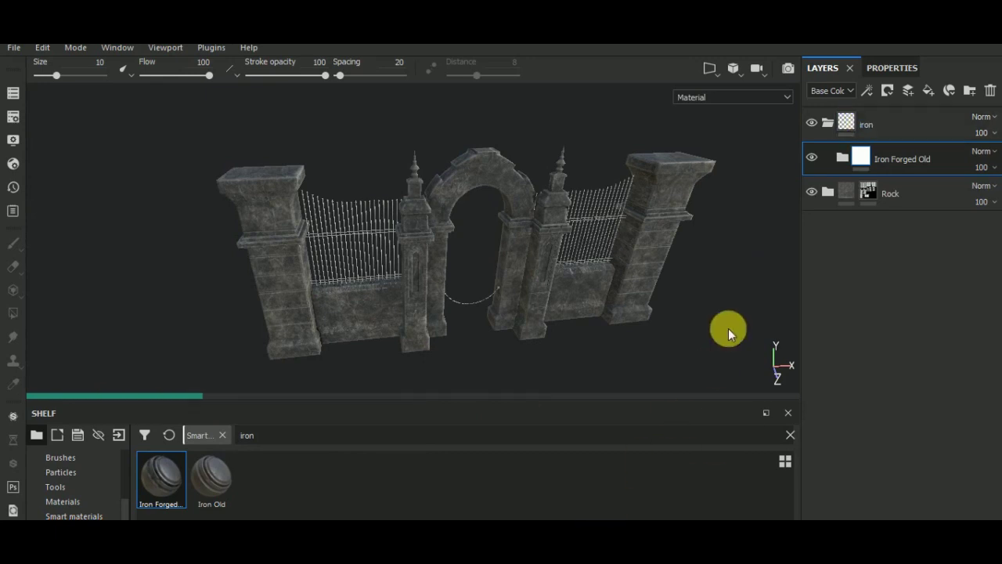
click(841, 160)
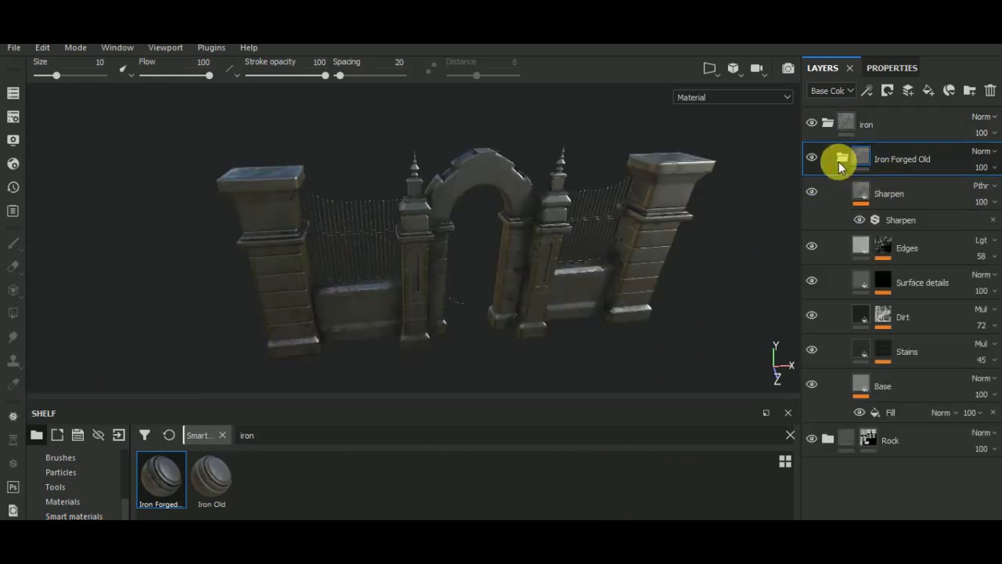
click(840, 160)
Step: Give the iron folder a black mask
right_click(851, 123)
key(Escape)
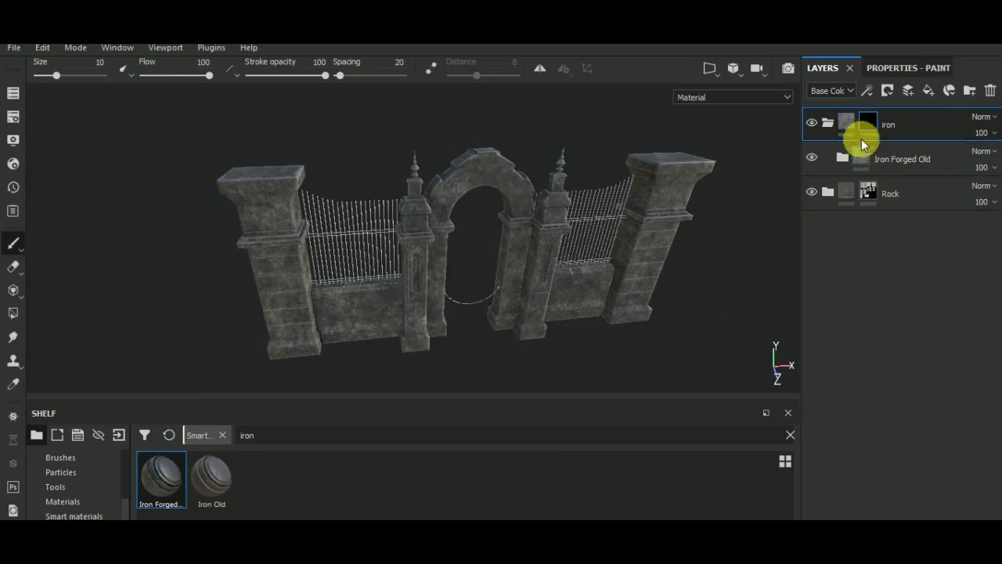
click(13, 314)
middle_drag(471, 340, 442, 336)
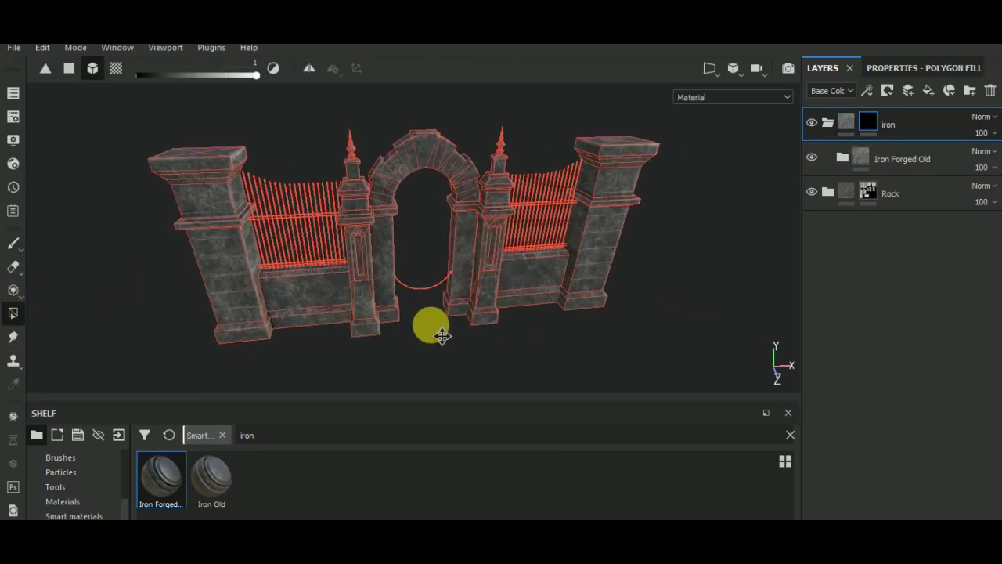
Step: Switch the viewport to 3D/2D and zoom around the hanging chain's UVs
click(707, 70)
click(722, 94)
scroll(658, 268, up, 2)
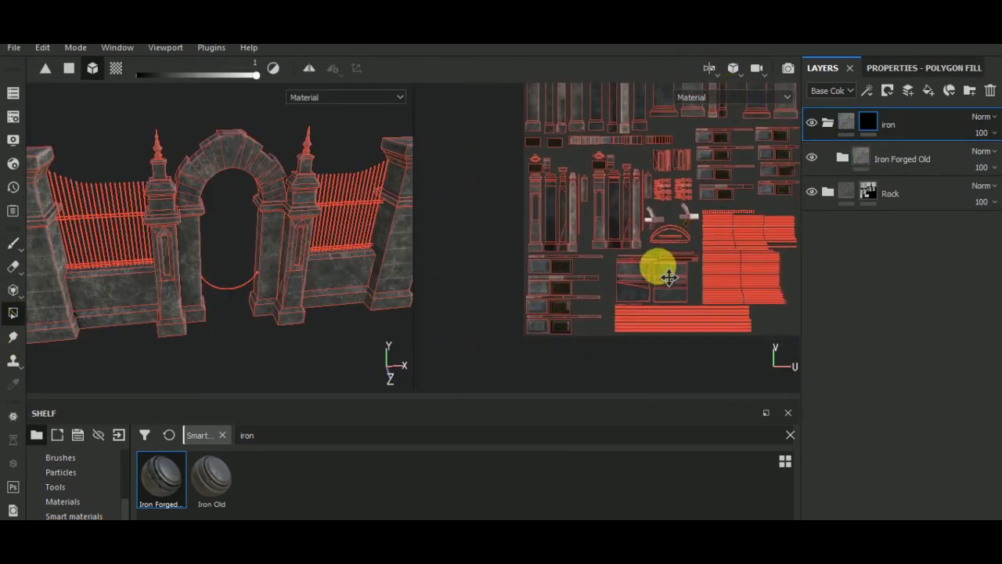
scroll(618, 235, up, 2)
scroll(617, 231, up, 4)
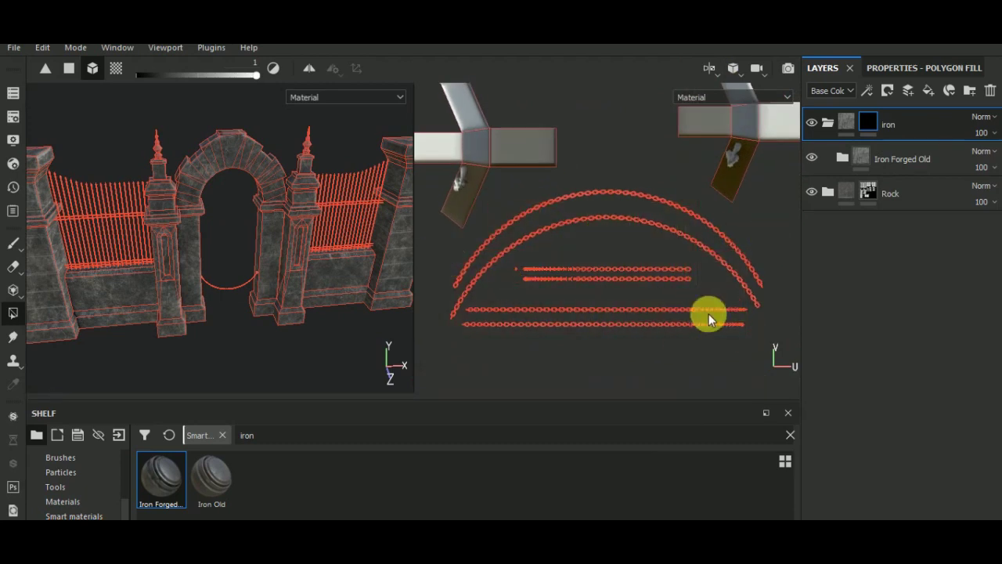
scroll(553, 188, up, 2)
scroll(553, 188, up, 2)
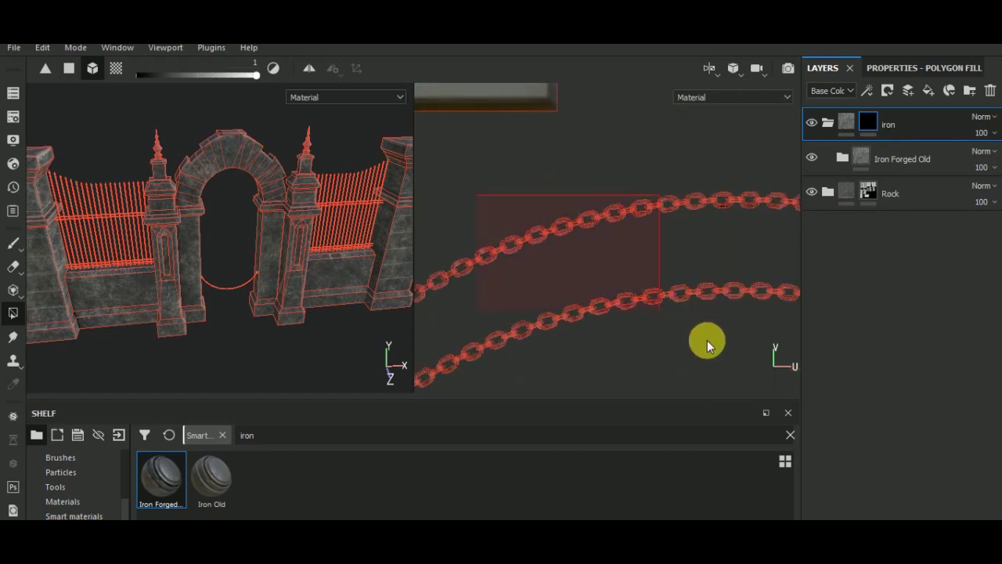
scroll(261, 273, up, 2)
scroll(296, 251, up, 4)
scroll(281, 259, up, 2)
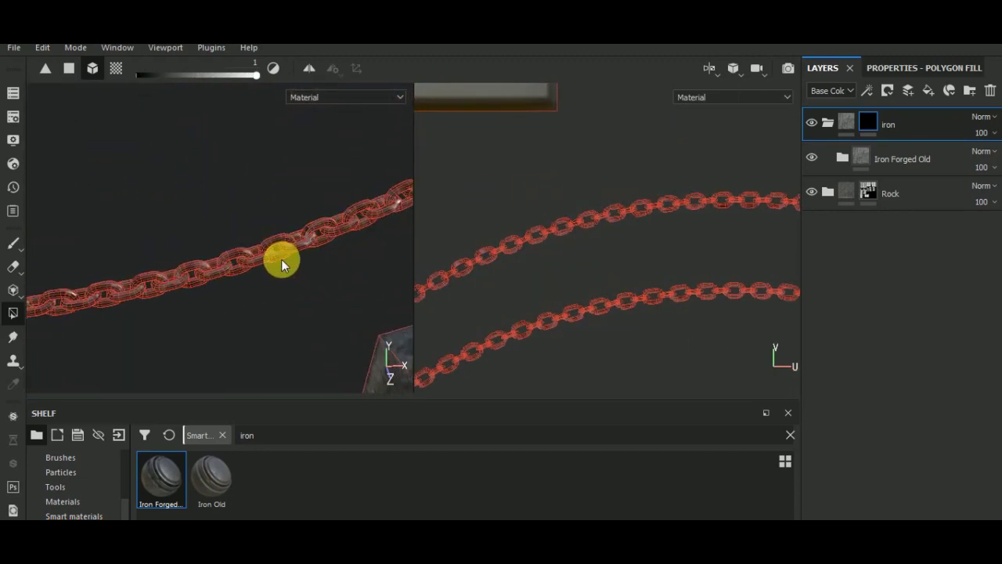
scroll(281, 260, down, 1)
mouse_move(281, 259)
alt+mouse_down()
mouse_move(271, 280)
mouse_move(313, 260)
mouse_move(242, 269)
mouse_move(331, 262)
mouse_move(121, 300)
mouse_move(148, 224)
mouse_move(203, 233)
alt+mouse_up()
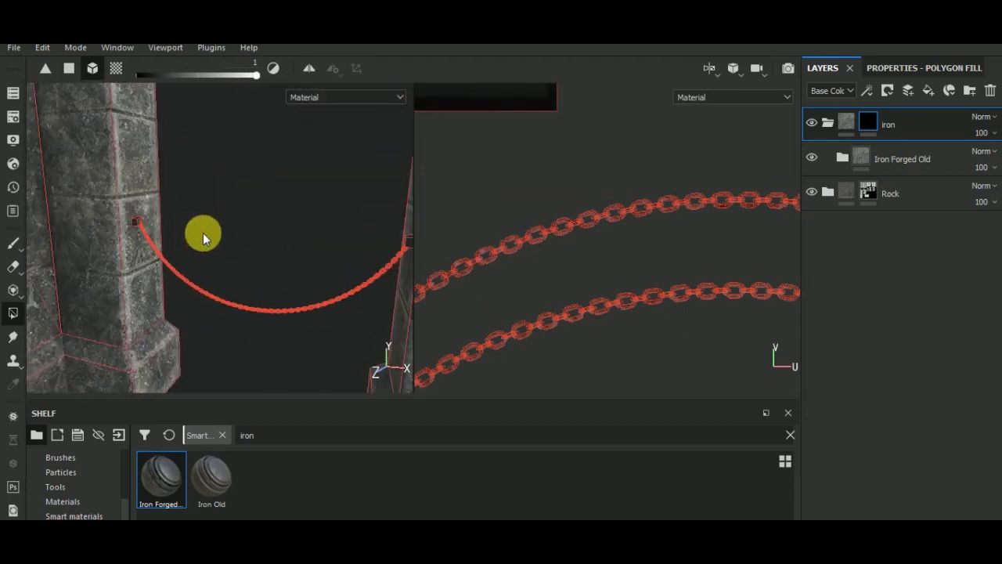
scroll(204, 232, down, 3)
scroll(510, 230, down, 1)
scroll(509, 232, down, 3)
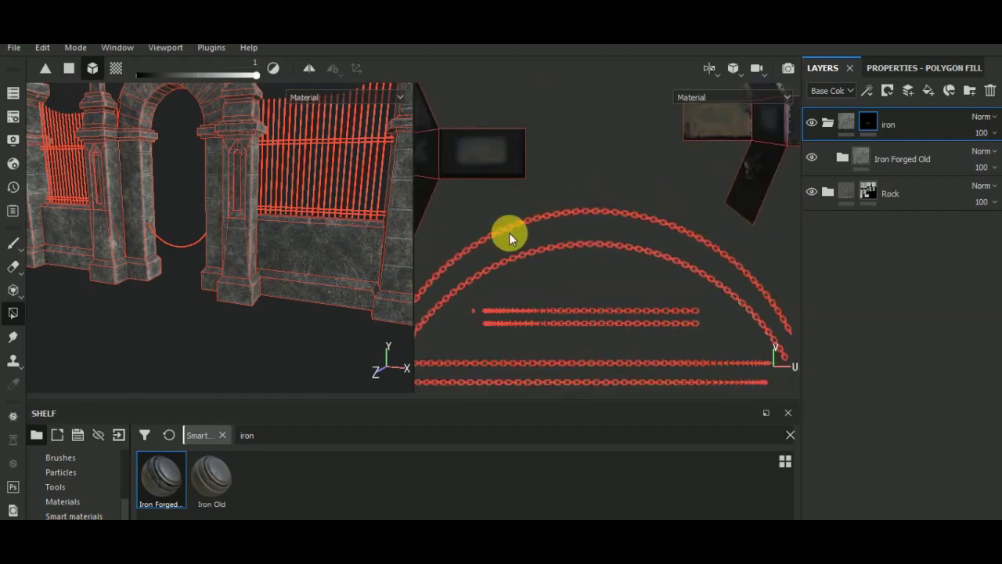
scroll(509, 232, down, 3)
scroll(509, 233, down, 2)
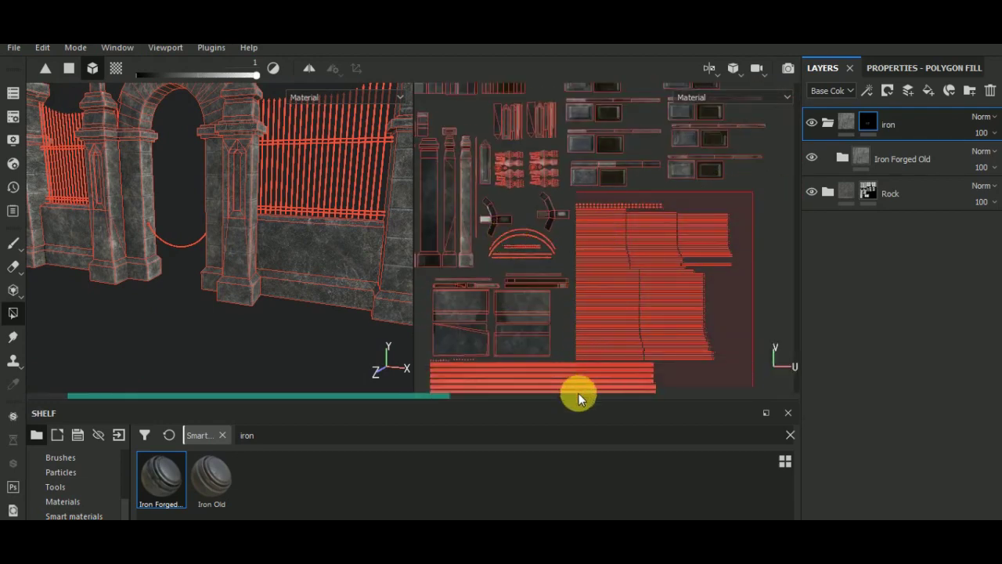
scroll(577, 346, up, 2)
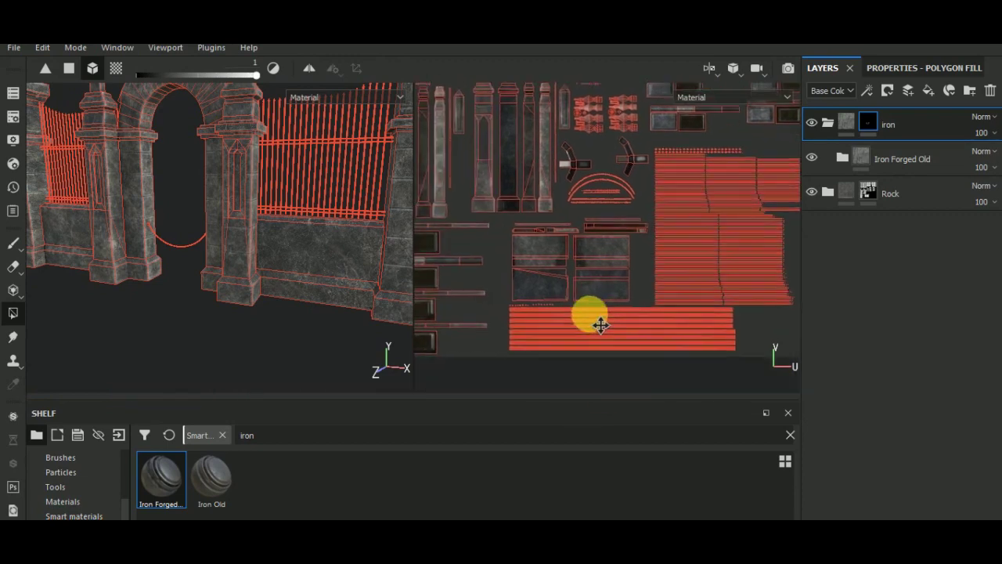
scroll(599, 324, up, 2)
scroll(527, 287, up, 2)
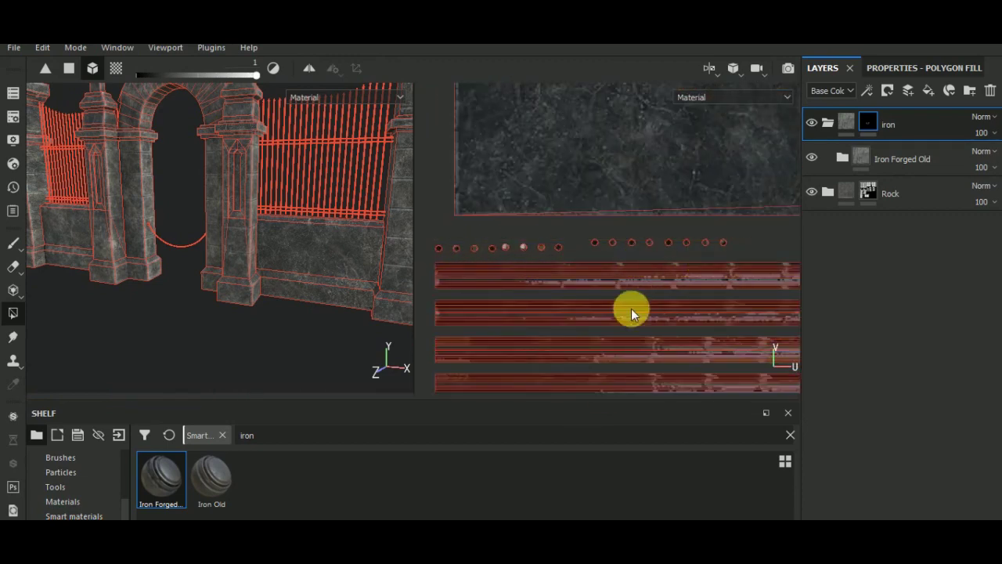
scroll(451, 392, down, 2)
scroll(464, 372, down, 2)
Step: Pick the Paint brush tool and turn the 3D view of the gate
click(12, 244)
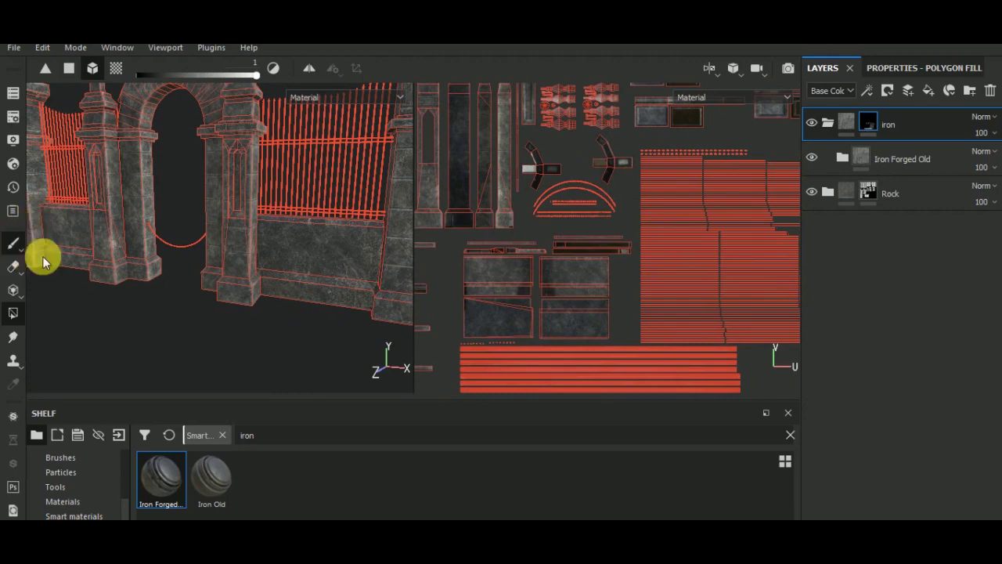
alt+drag(196, 337, 284, 389)
scroll(338, 161, up, 3)
scroll(222, 244, up, 3)
scroll(253, 320, up, 3)
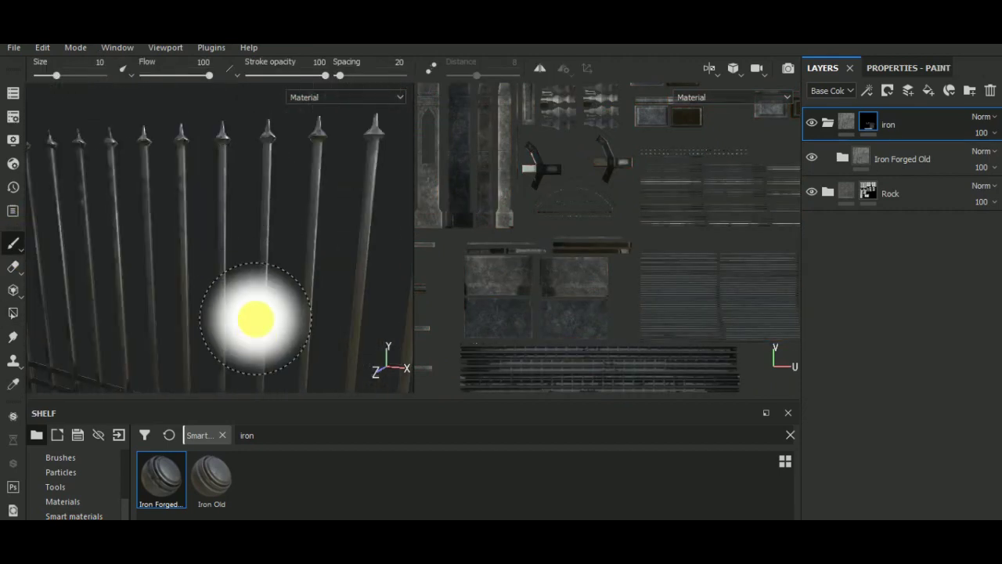
Step: In 3D-only view, disable the nrm channel on the Iron Forged Old Base fill
click(727, 76)
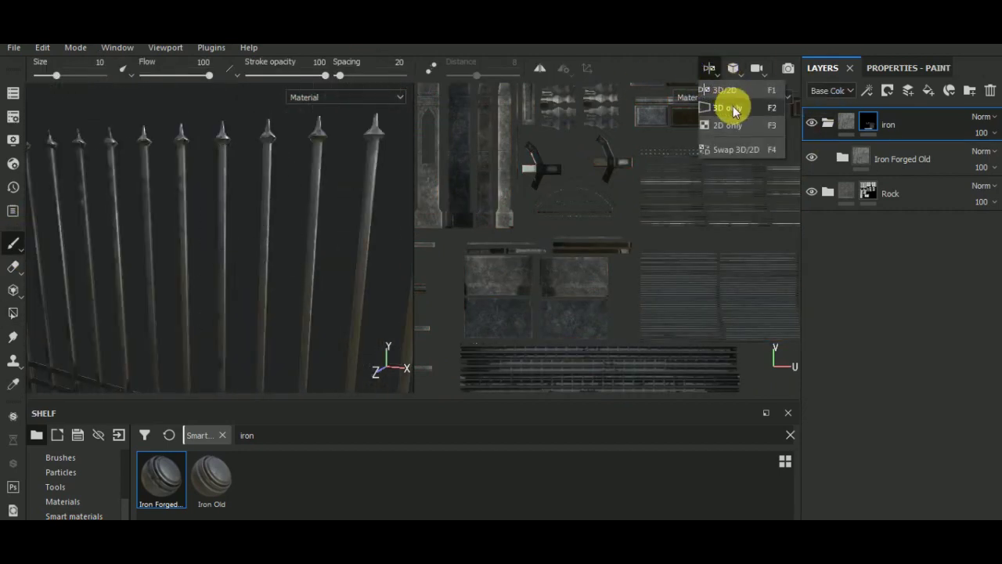
click(729, 94)
click(828, 122)
click(843, 157)
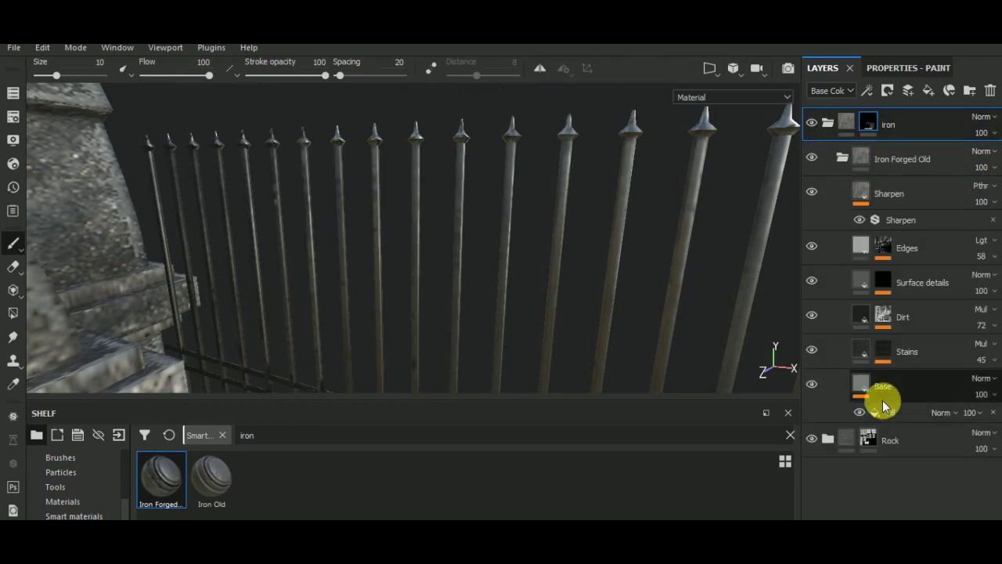
click(865, 389)
click(901, 68)
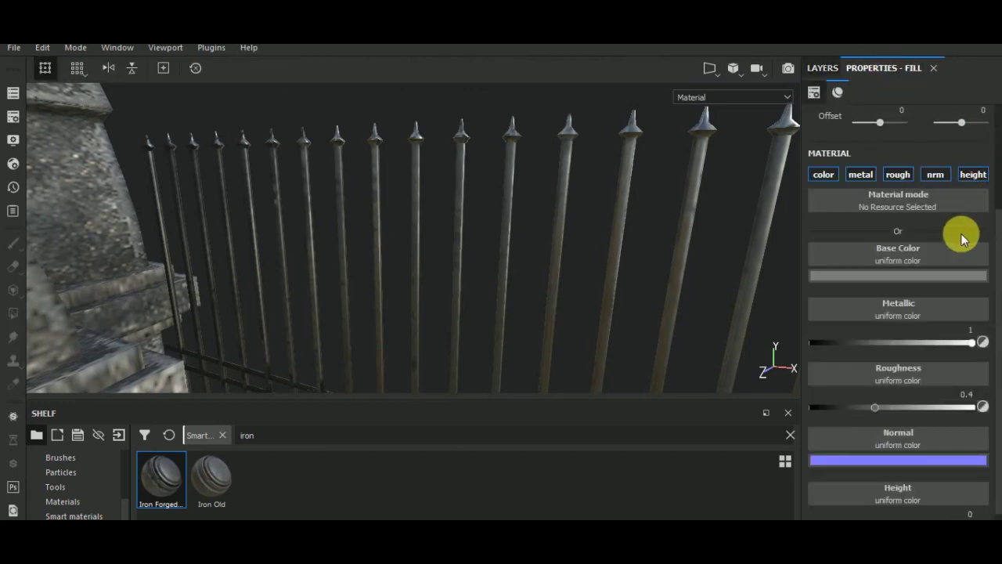
click(937, 176)
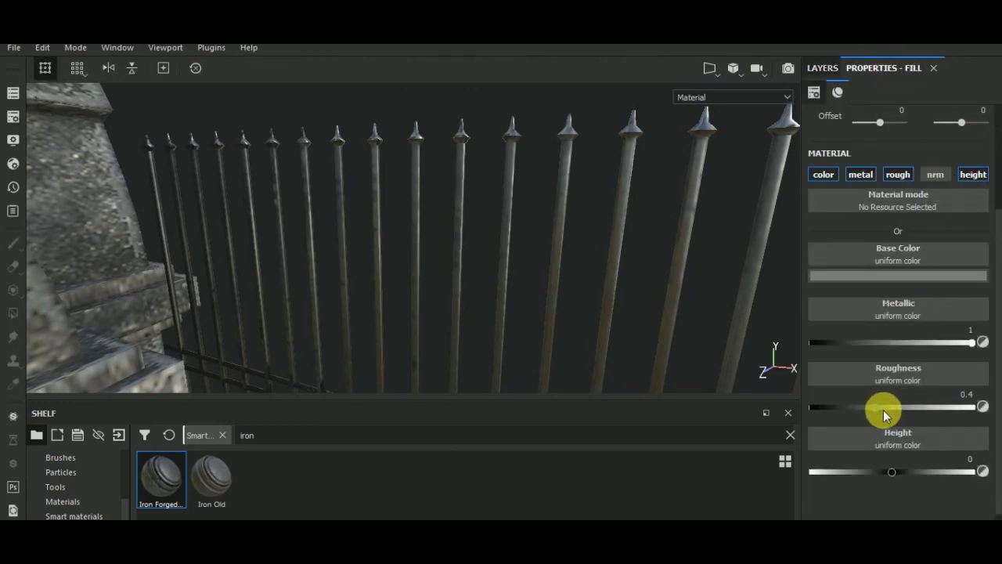
Step: Set the iron Base fill's roughness to 0.3911
click(846, 409)
mouse_move(649, 178)
alt+mouse_down()
mouse_move(685, 228)
mouse_move(639, 172)
alt+mouse_up()
mouse_move(845, 408)
mouse_down()
mouse_move(820, 409)
mouse_move(933, 411)
mouse_move(855, 412)
mouse_move(873, 412)
mouse_up()
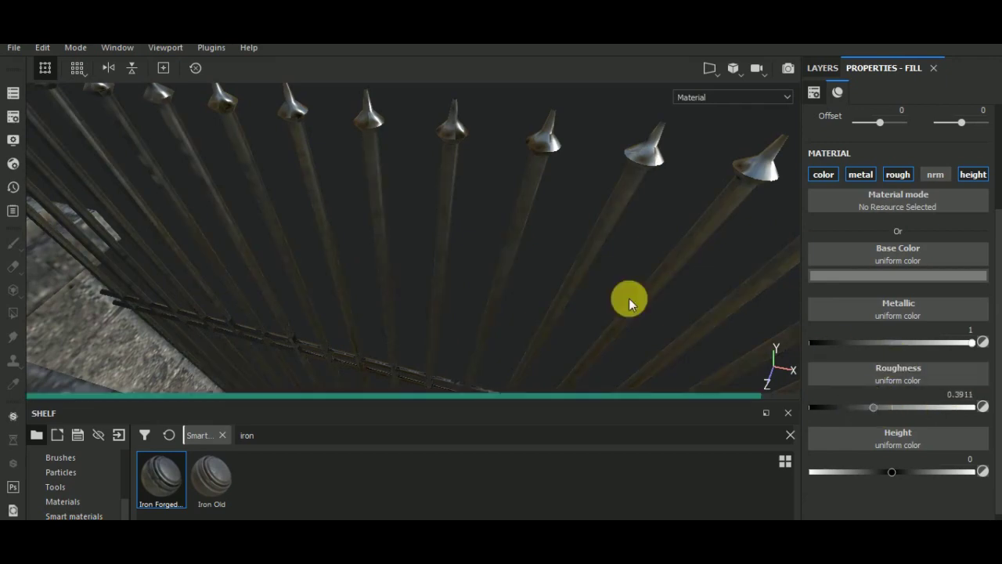
mouse_move(631, 298)
alt+mouse_down()
mouse_move(700, 242)
mouse_move(726, 238)
alt+mouse_up()
scroll(588, 266, down, 5)
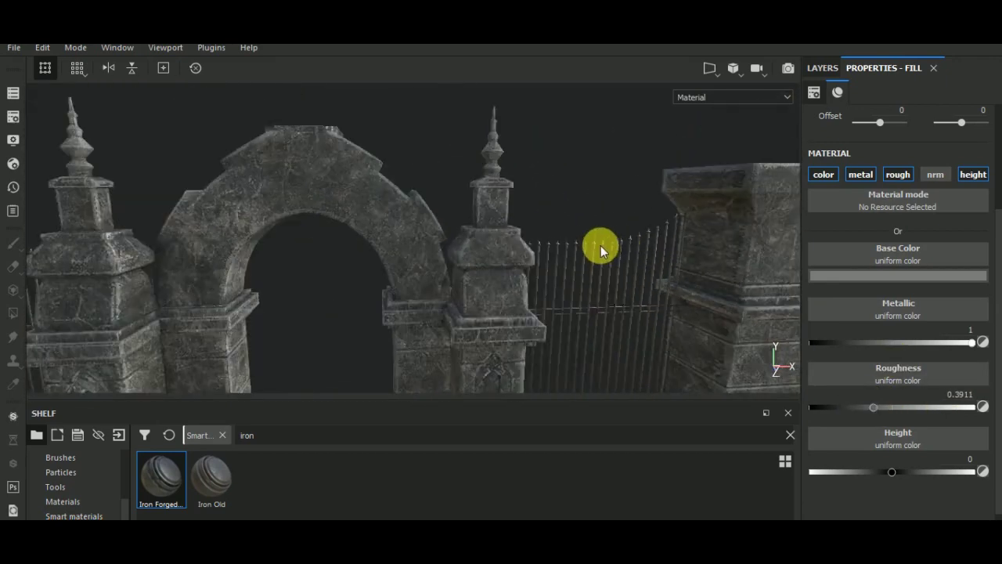
mouse_move(600, 246)
alt+mouse_down()
mouse_move(510, 353)
mouse_move(535, 273)
mouse_move(608, 329)
mouse_move(642, 282)
alt+mouse_up()
scroll(532, 268, up, 3)
scroll(530, 267, up, 3)
scroll(529, 267, down, 2)
scroll(531, 266, down, 5)
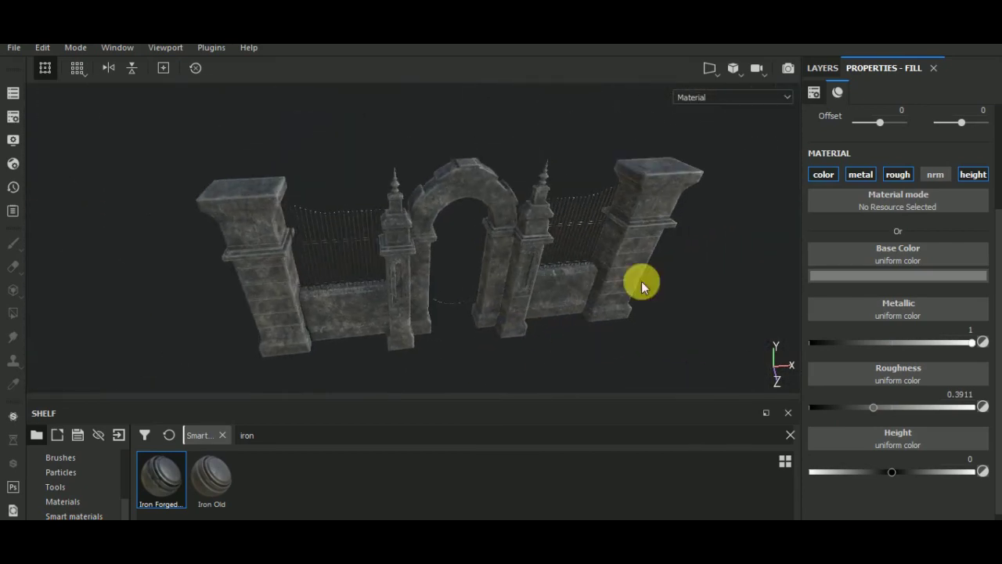
click(823, 68)
click(826, 126)
Step: Add a fill layer above iron with metal, rough, nrm and height channels disabled
click(929, 122)
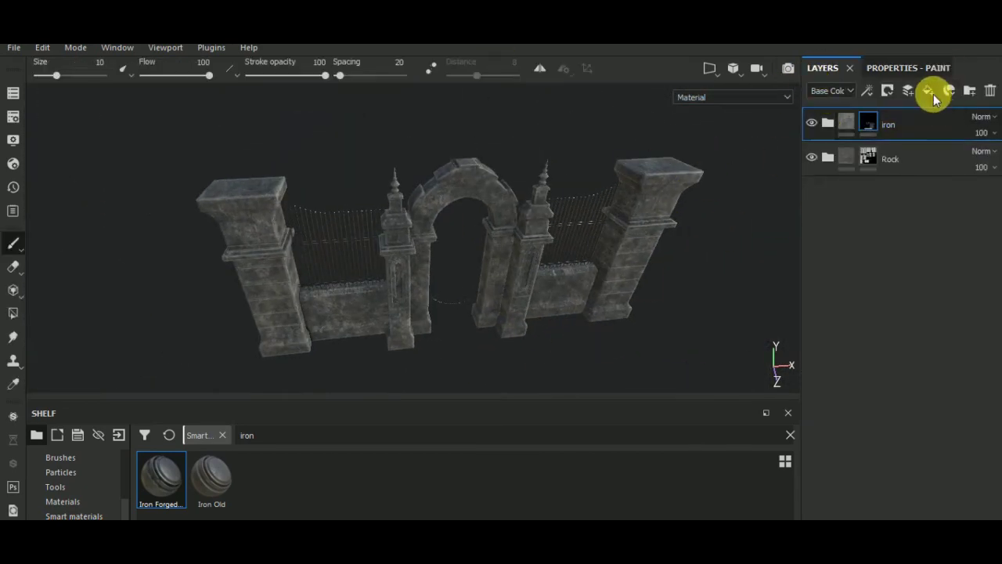
click(930, 90)
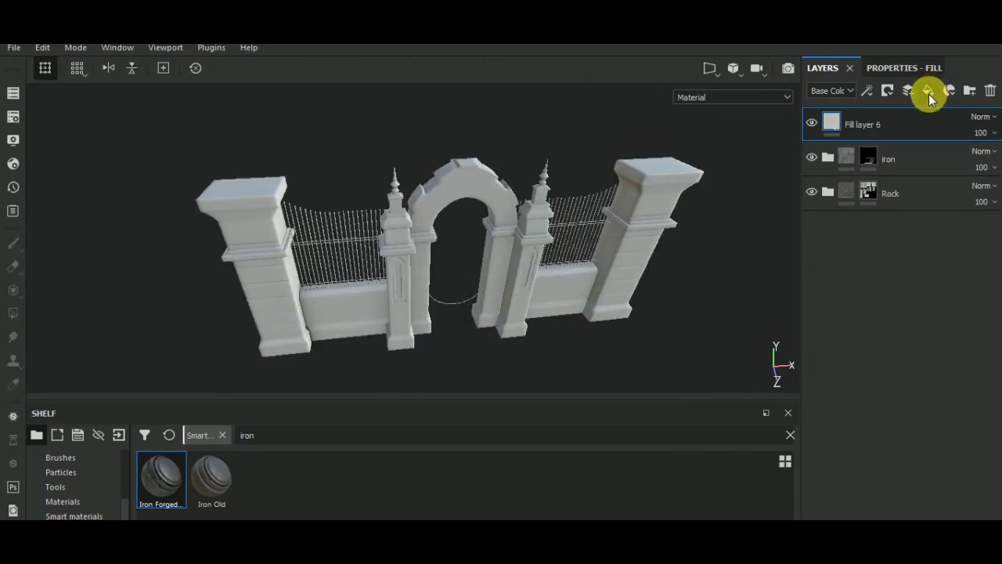
click(885, 68)
click(860, 174)
click(973, 174)
click(934, 174)
click(898, 174)
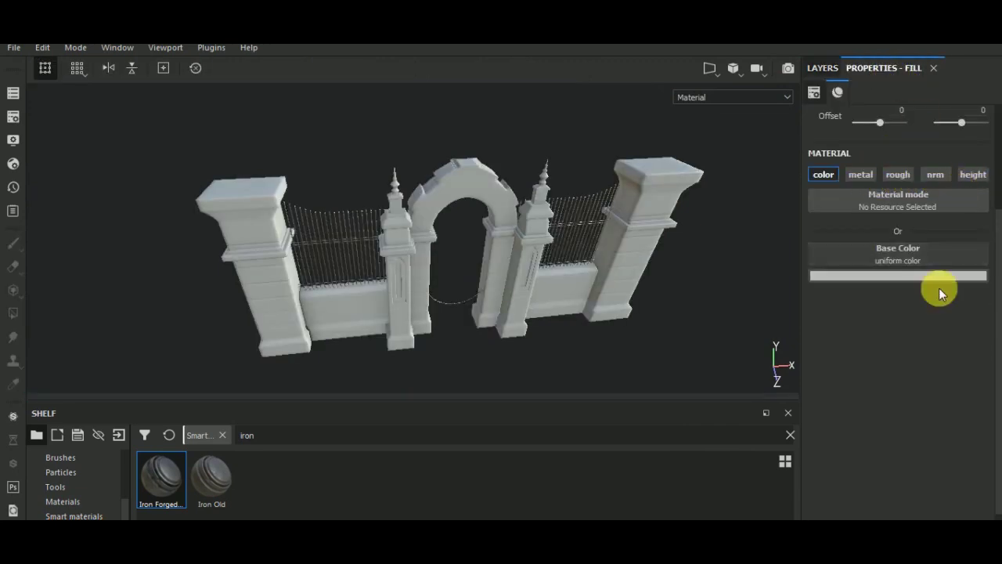
click(898, 250)
Step: Set the new fill layer's blend mode to Multiply and name it ao
click(824, 69)
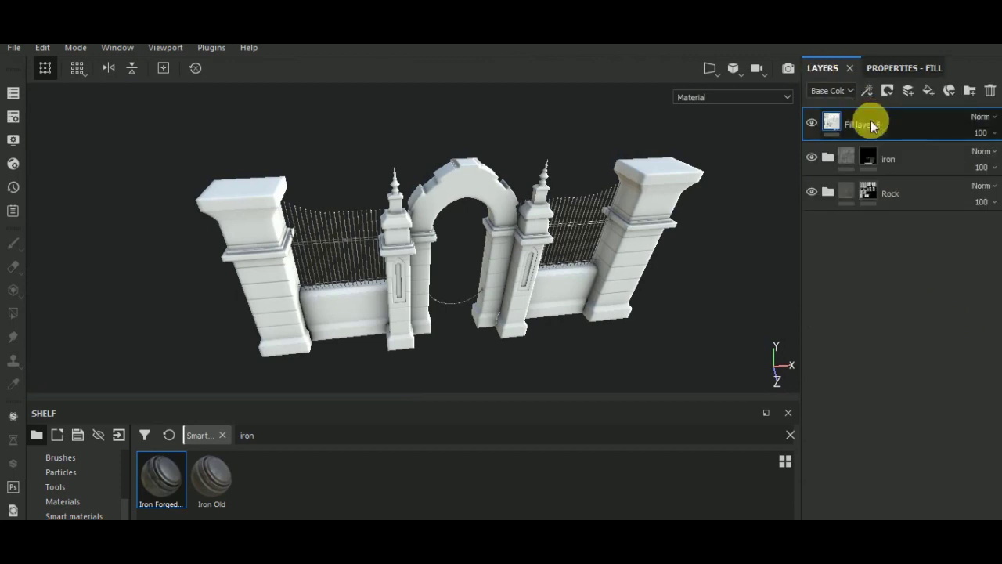
click(988, 119)
click(938, 87)
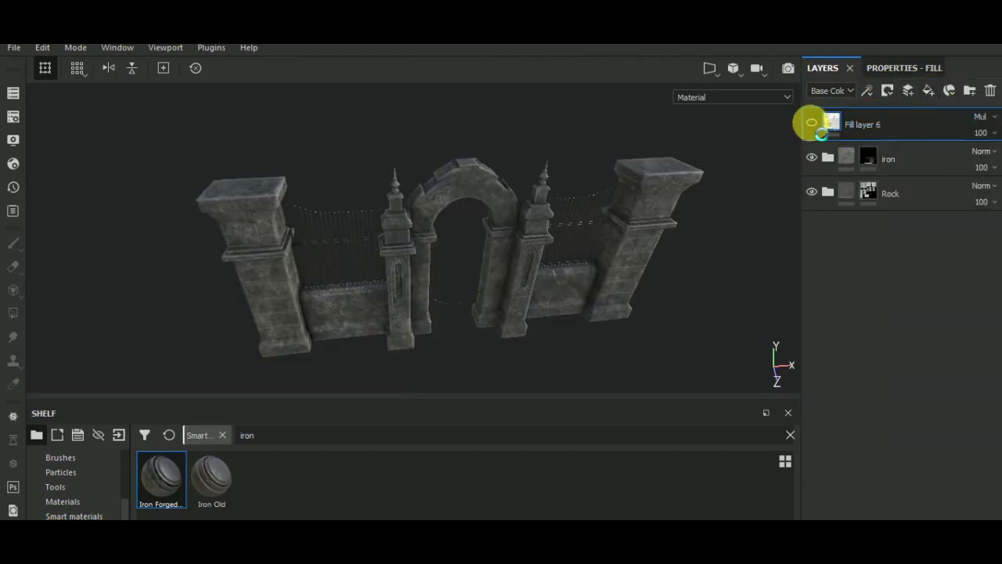
double_click(869, 126)
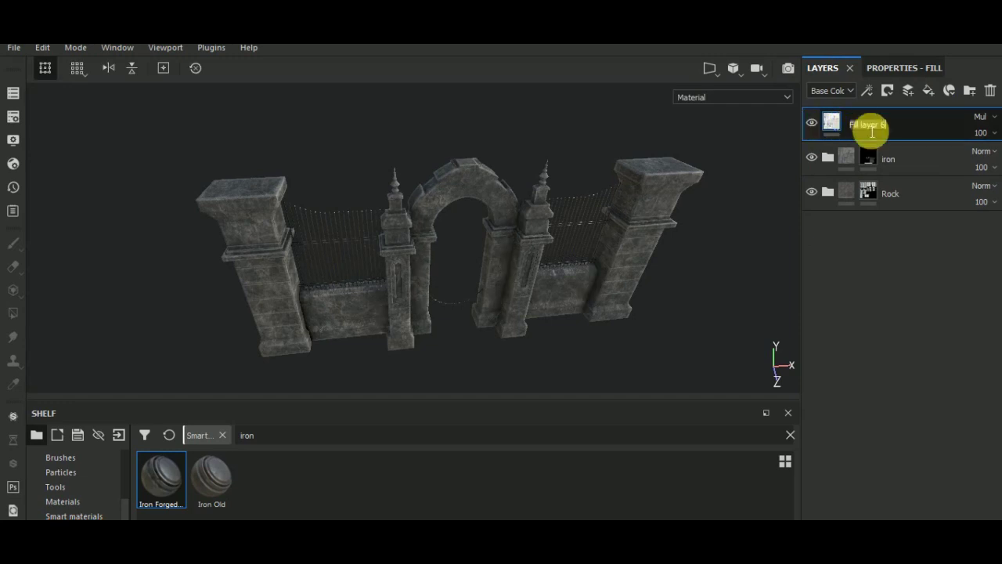
text(ao)
key(Return)
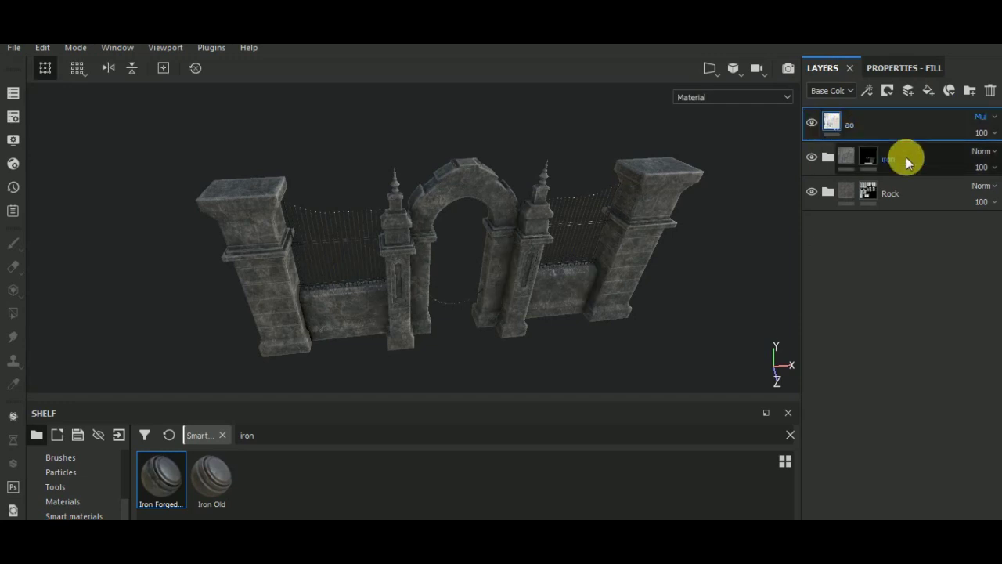
click(906, 157)
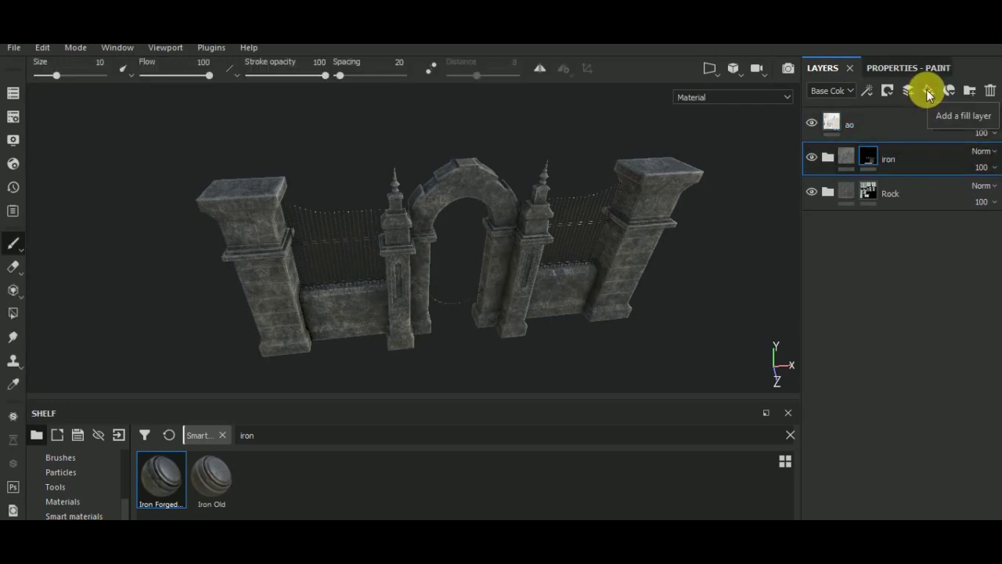
Step: Add a fill layer above iron masked with the Cavity Rust smart mask
click(928, 91)
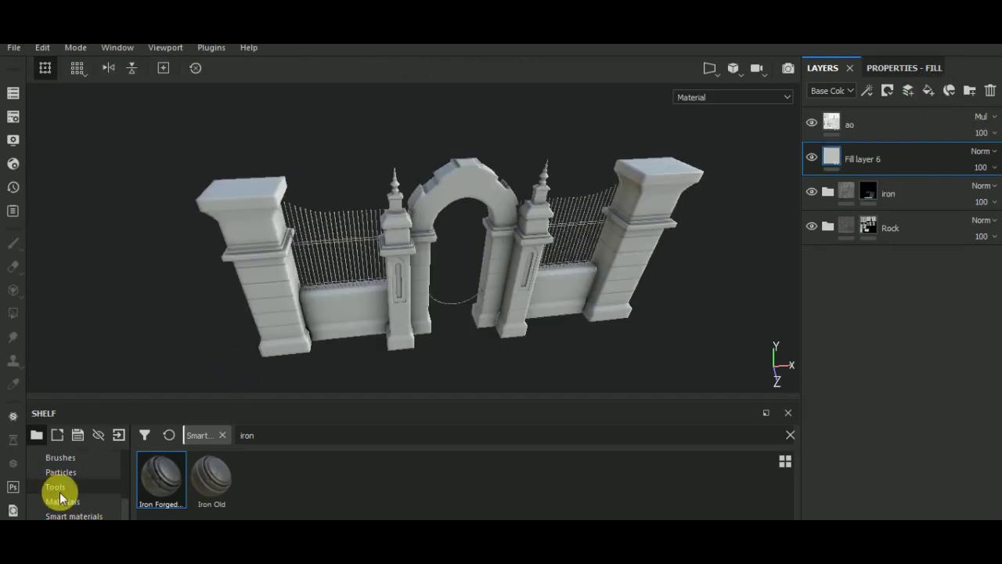
click(97, 502)
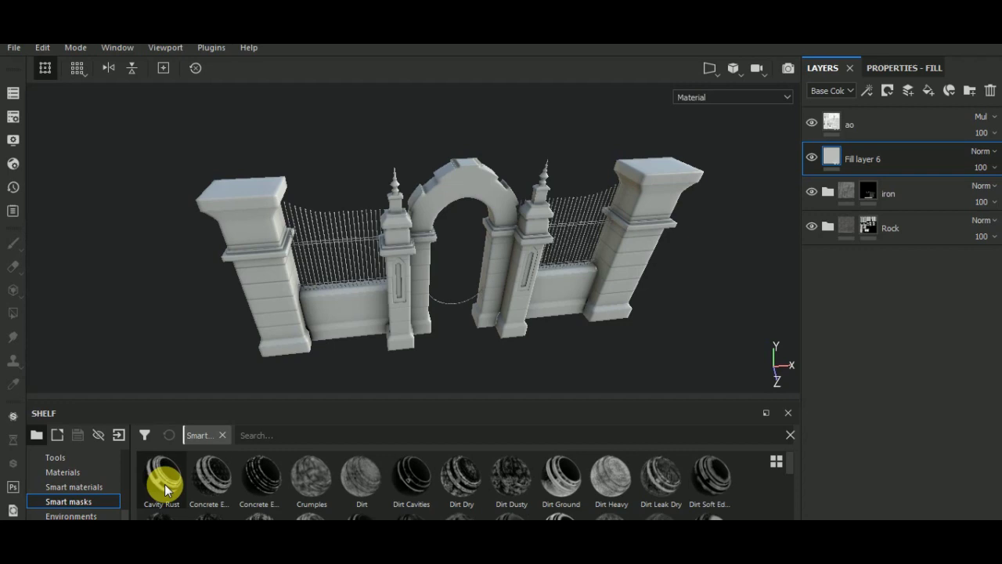
drag(164, 486, 879, 161)
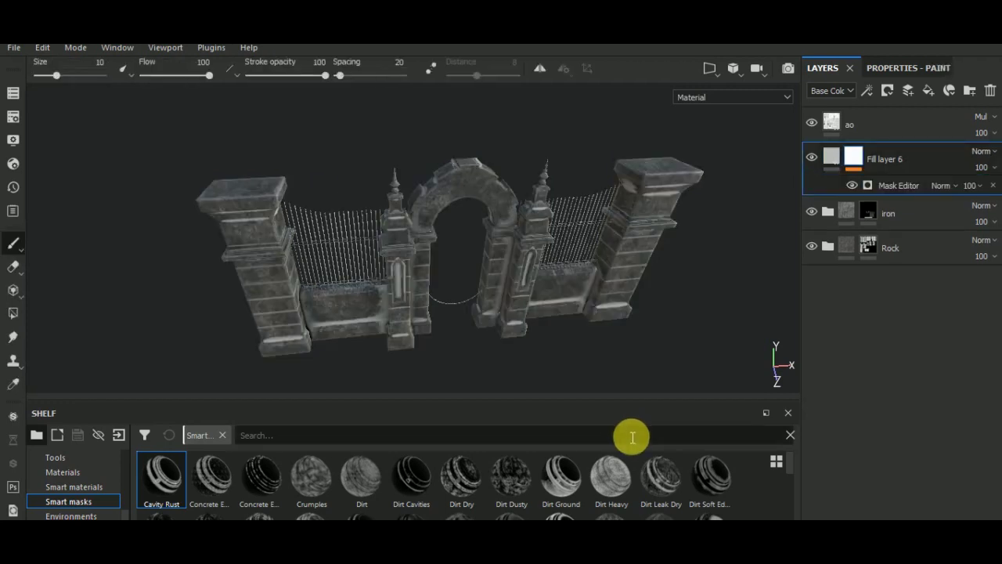
click(832, 161)
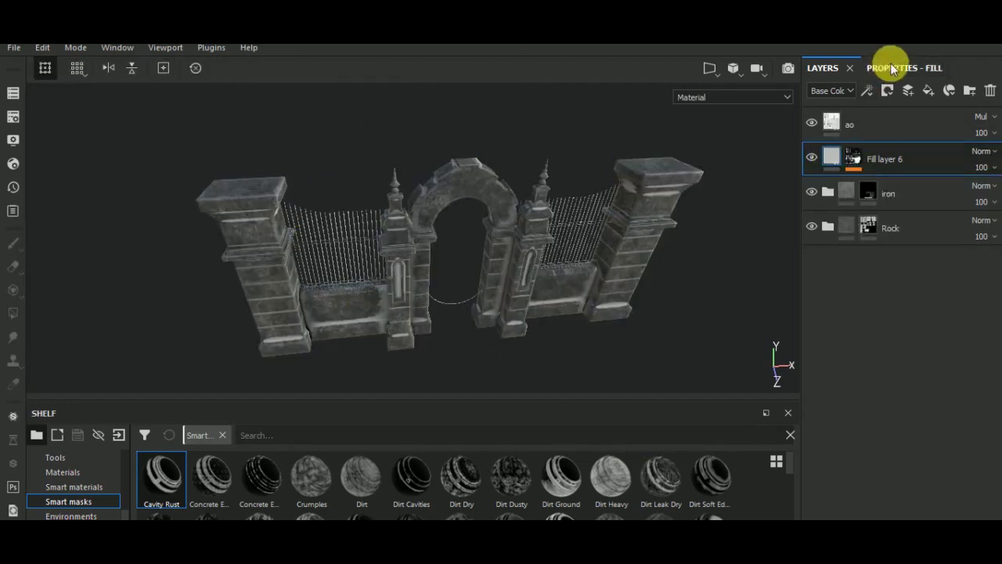
Step: Darken its base colour to about 0.027, name it rust, and add a fresh fill above
click(890, 68)
click(908, 272)
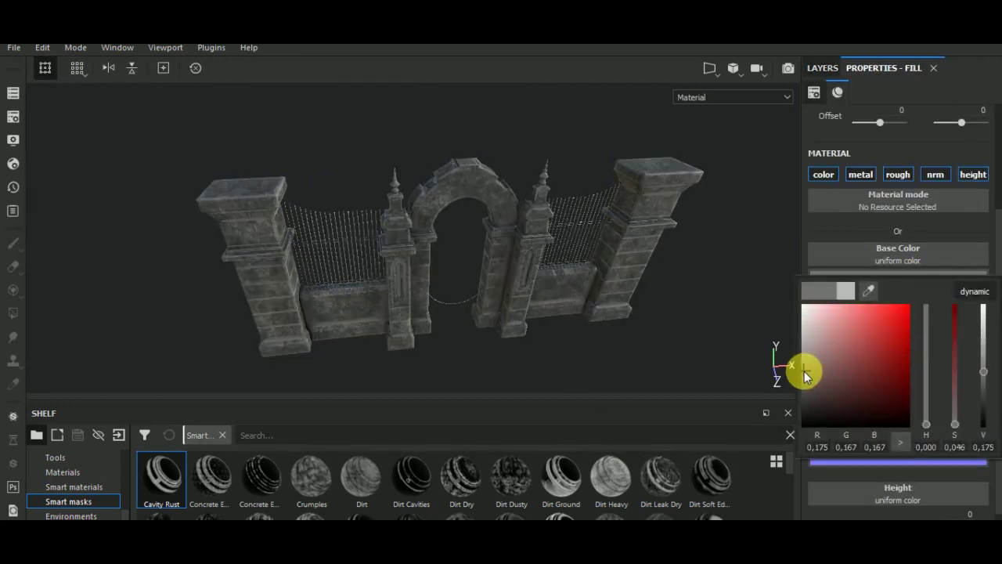
drag(806, 376, 802, 408)
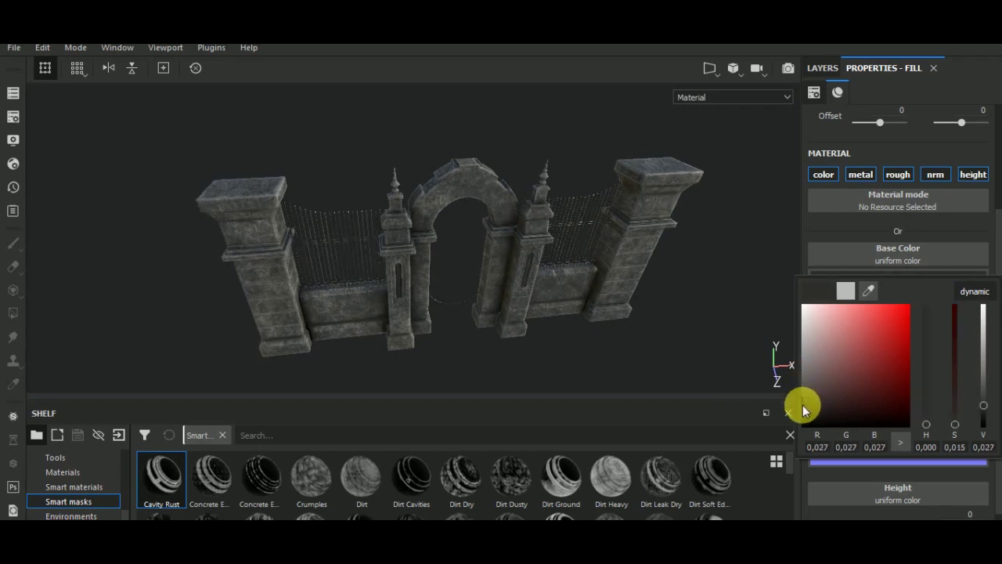
click(823, 67)
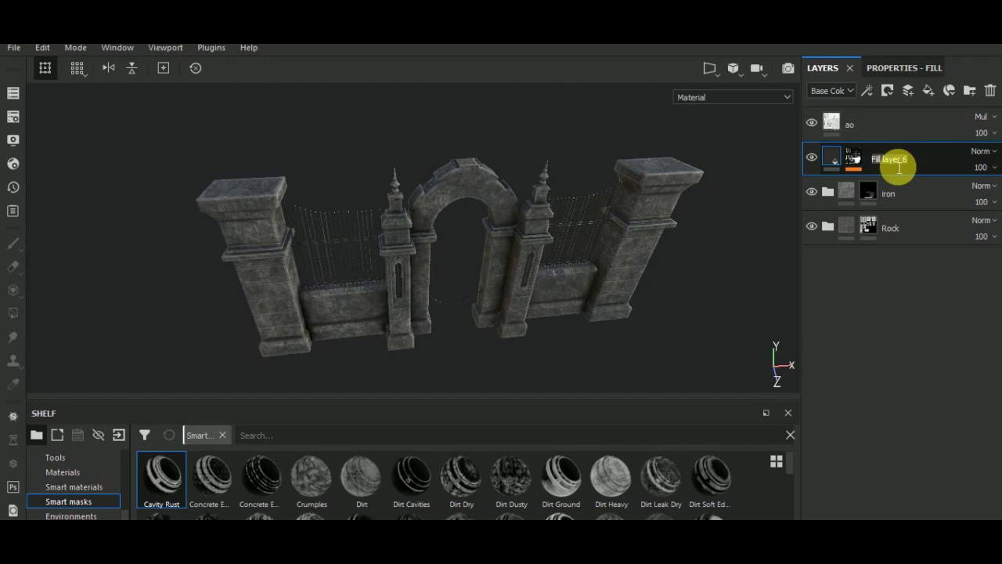
text(rust)
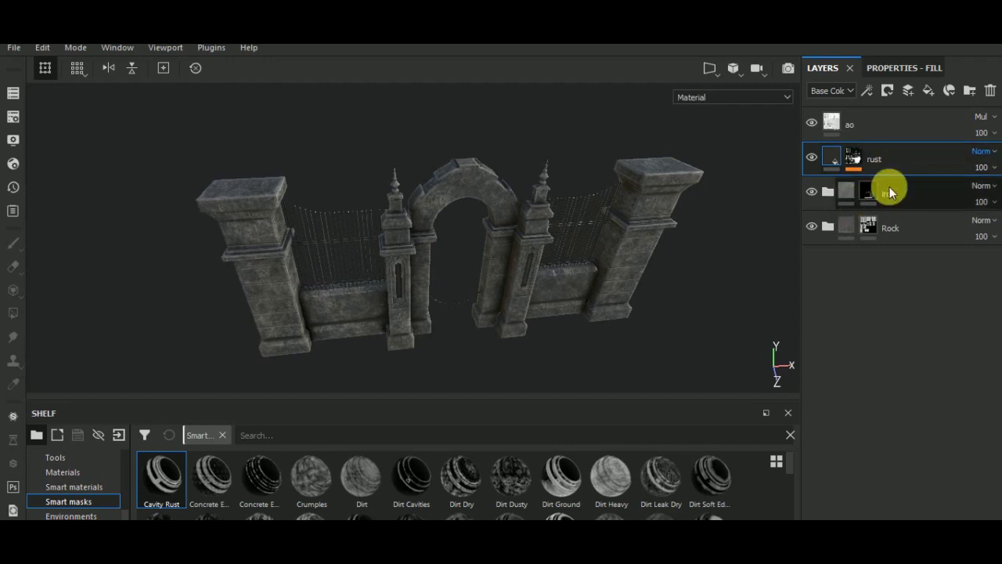
click(930, 91)
Step: Apply the Ground Dirt smart mask to Fill layer 6 and rename the layer 'moss'
alt+drag(469, 373, 680, 408)
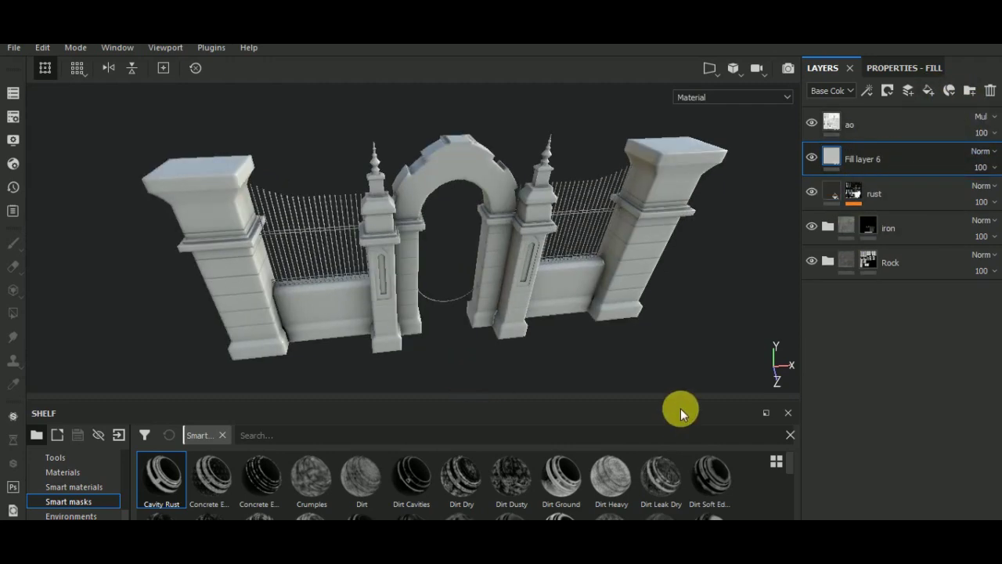
scroll(791, 470, down, 2)
scroll(791, 485, down, 2)
scroll(792, 495, down, 2)
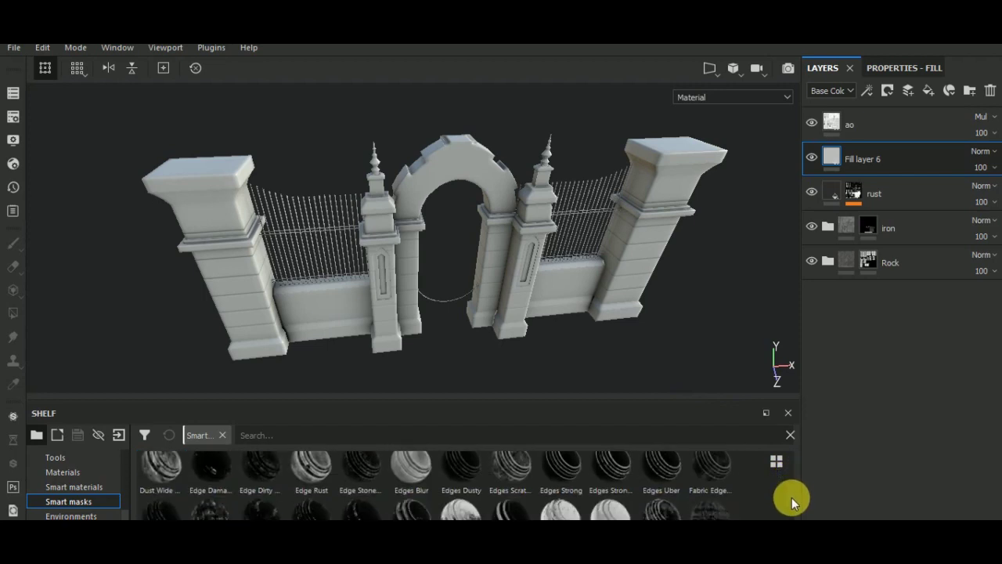
scroll(791, 505, down, 2)
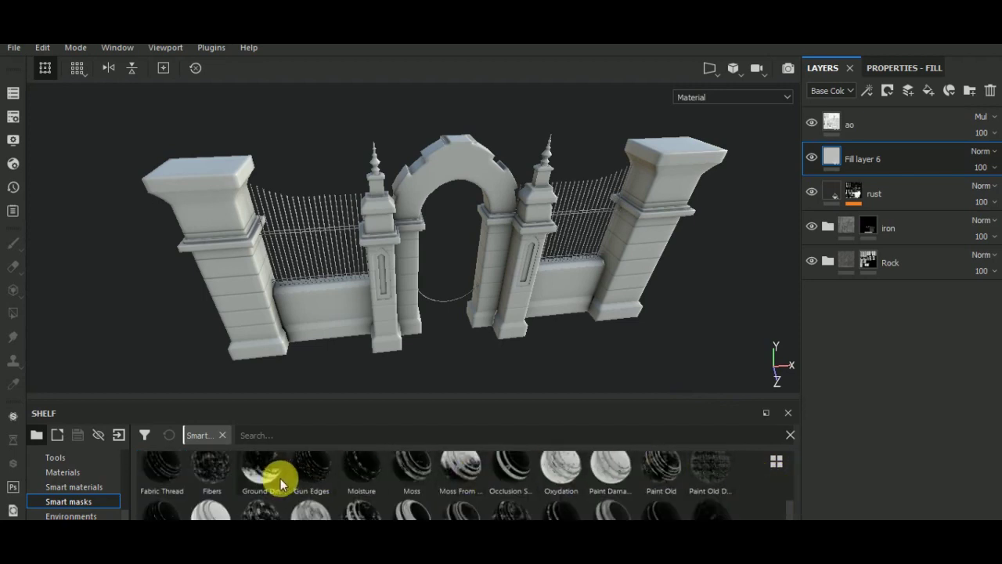
drag(266, 476, 901, 196)
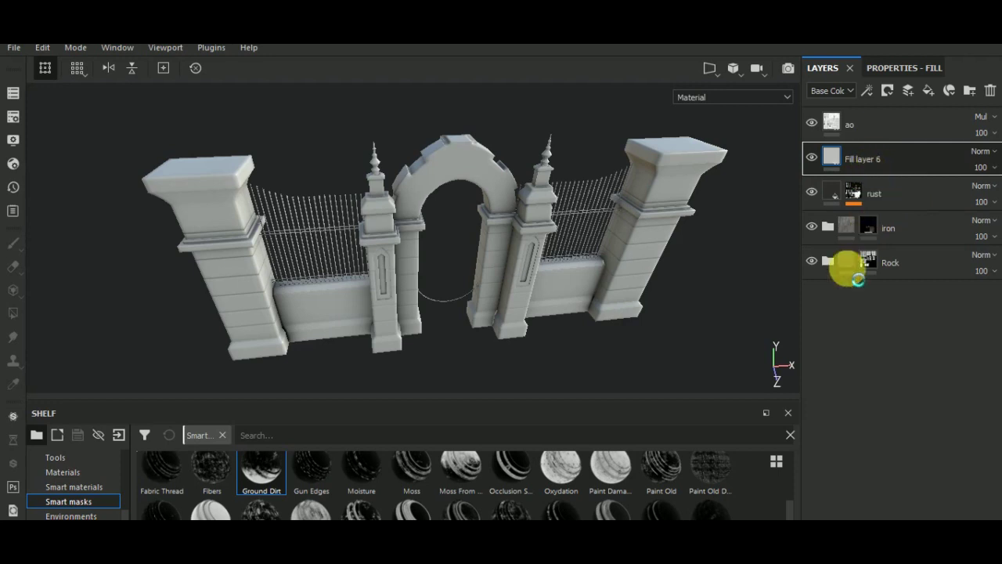
click(830, 159)
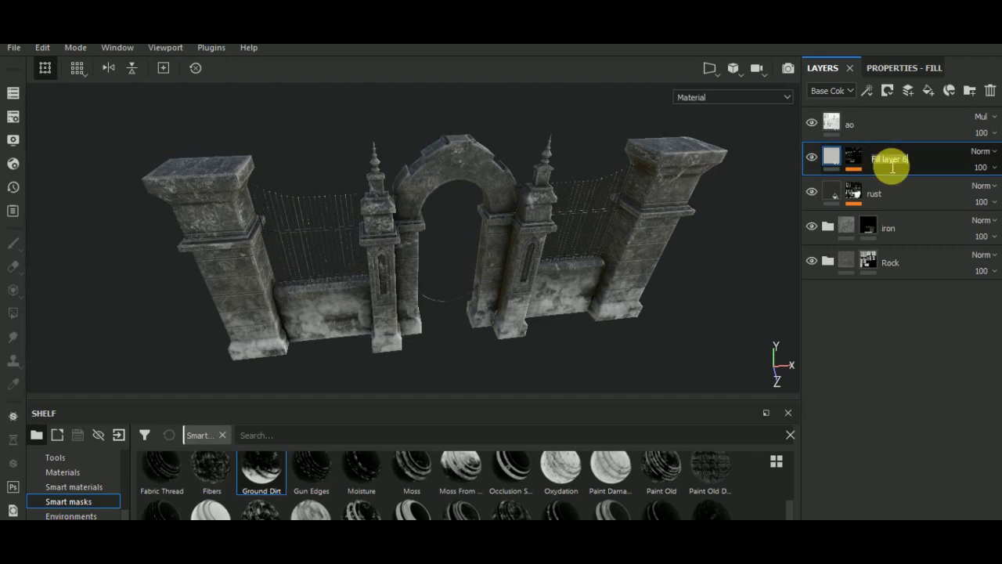
text(moss)
key(Return)
Step: Tint the moss layer's Base Color a dark yellow-olive shade
click(892, 71)
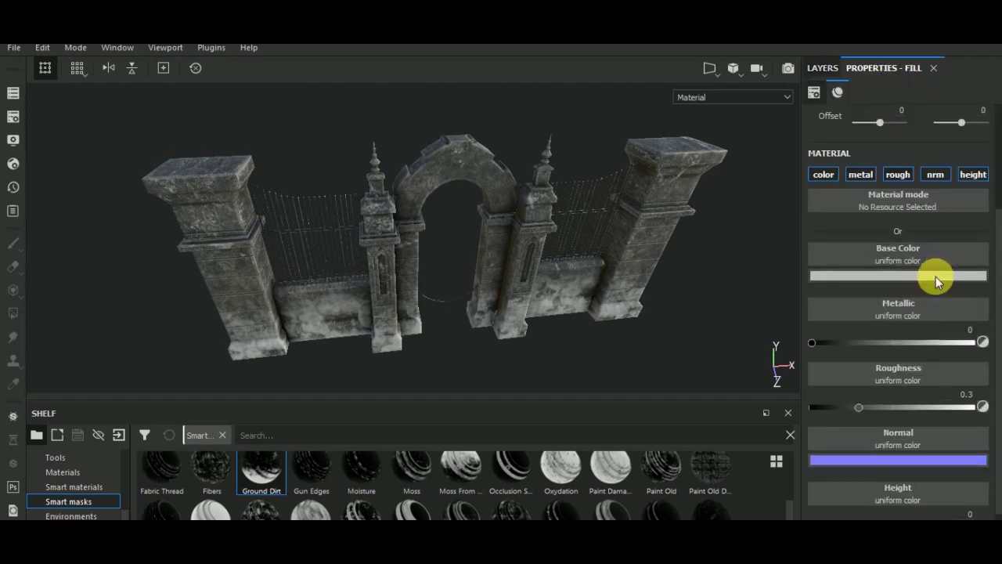
click(936, 276)
click(902, 403)
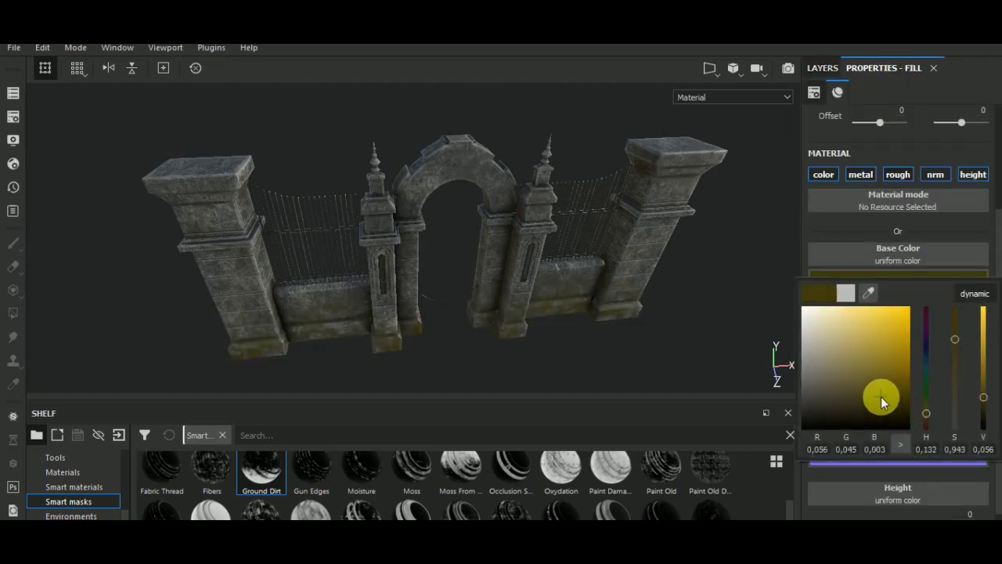
mouse_move(744, 329)
alt+mouse_down()
mouse_move(649, 251)
mouse_move(555, 325)
alt+mouse_up()
scroll(546, 323, up, 3)
scroll(537, 323, down, 4)
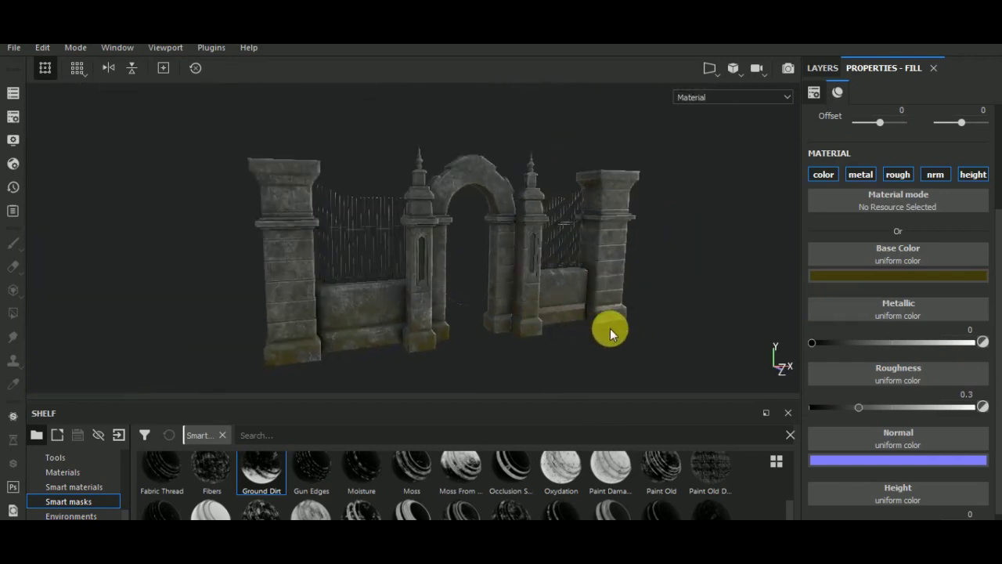
click(856, 275)
mouse_move(864, 400)
mouse_down()
mouse_move(857, 393)
mouse_move(857, 404)
mouse_move(858, 390)
mouse_move(865, 394)
mouse_up()
click(973, 174)
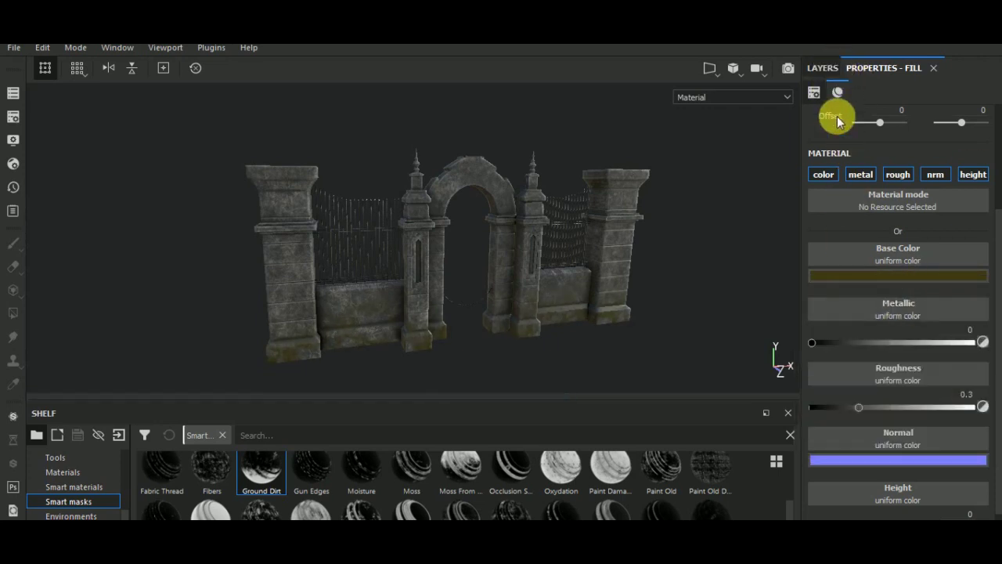
click(823, 67)
click(888, 206)
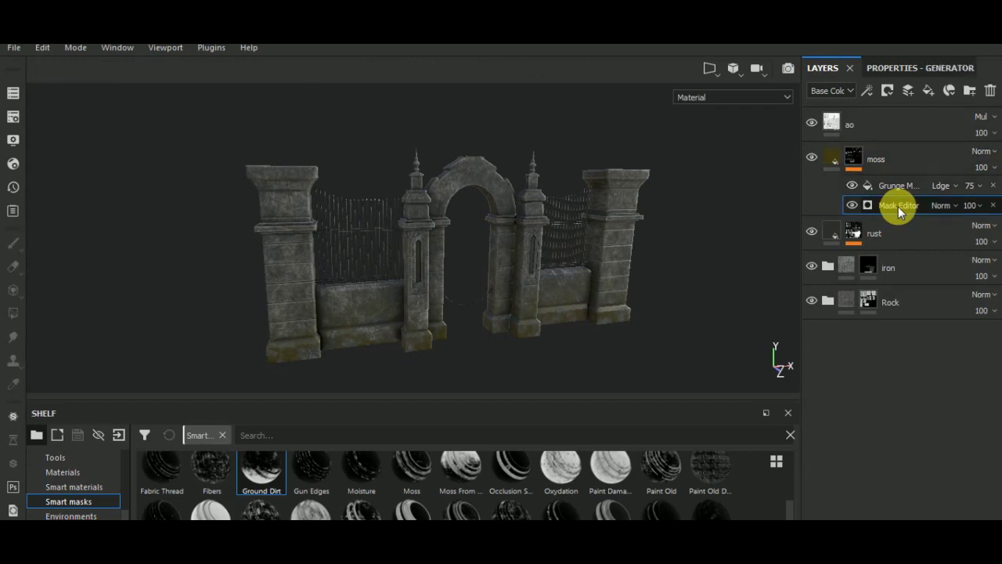
Step: In the moss Mask Editor, set Global Contrast 0.42, Global Balance 0.92 and Texture 2 0.13
click(900, 66)
drag(921, 262, 891, 270)
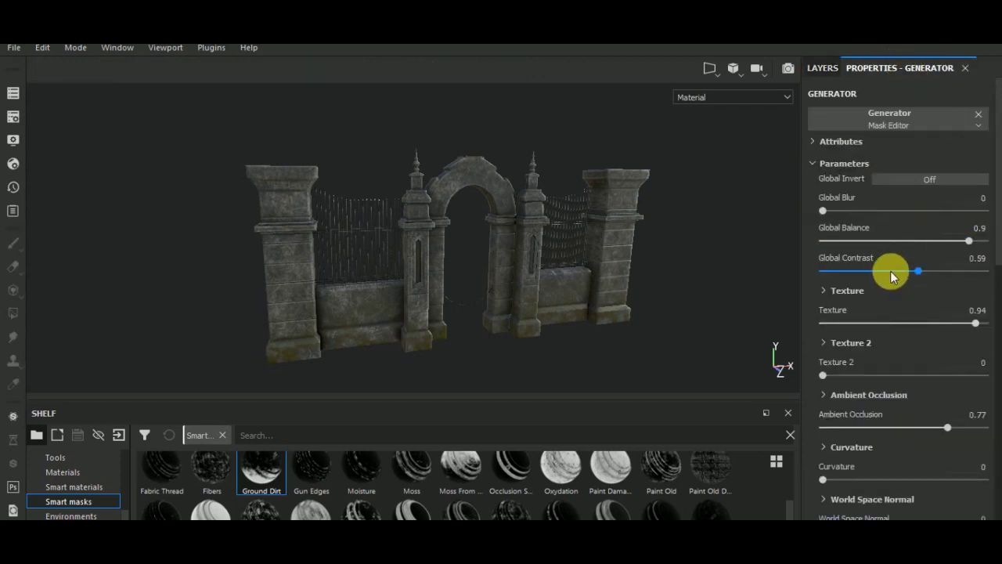
click(971, 245)
drag(977, 247, 970, 245)
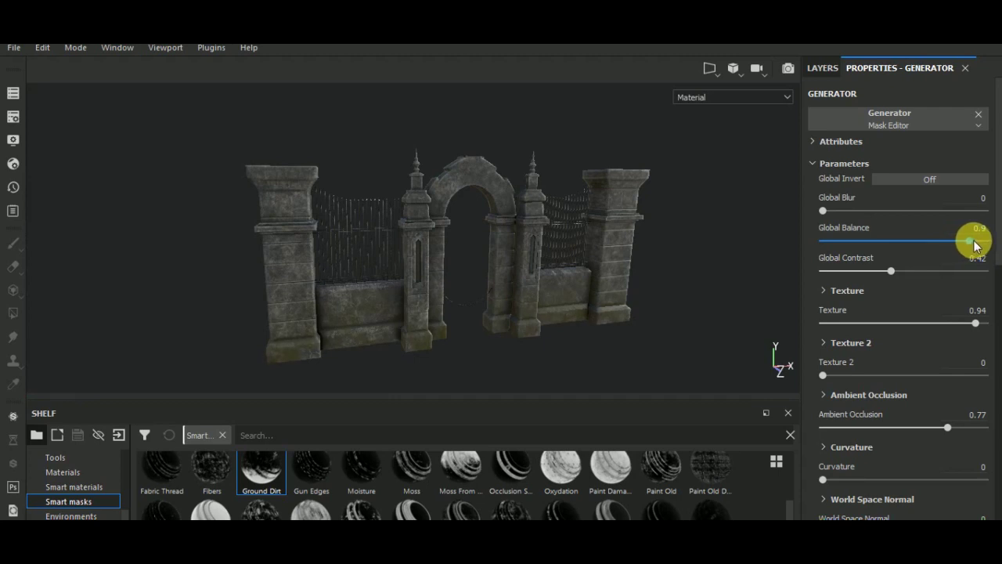
drag(976, 246, 971, 245)
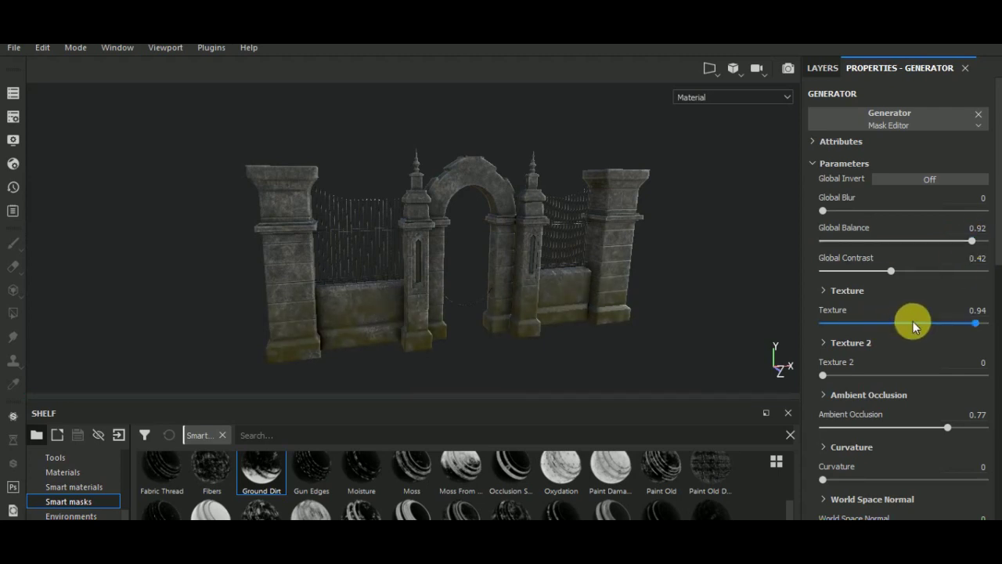
drag(898, 373, 874, 363)
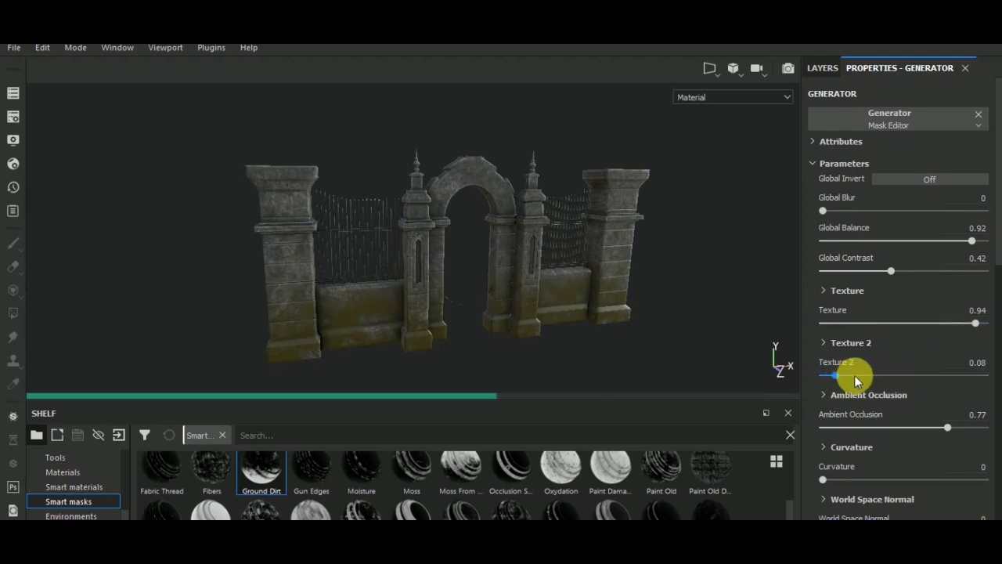
alt+drag(591, 353, 608, 364)
scroll(537, 336, up, 5)
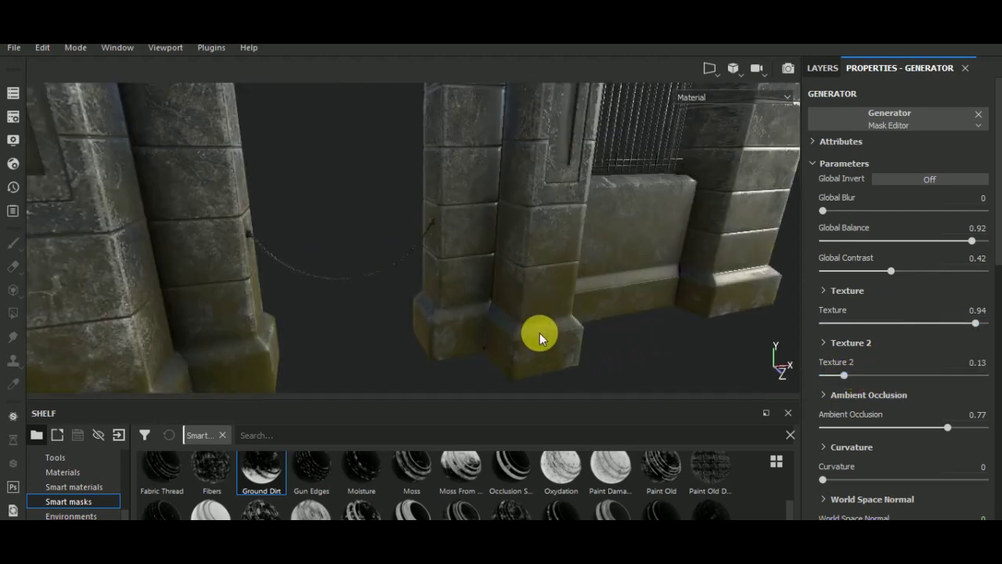
scroll(539, 321, down, 3)
scroll(538, 321, down, 3)
Step: Turn off the moss fill's metallic and normal channels, trying roughness 0.6 and height 0.2
click(820, 67)
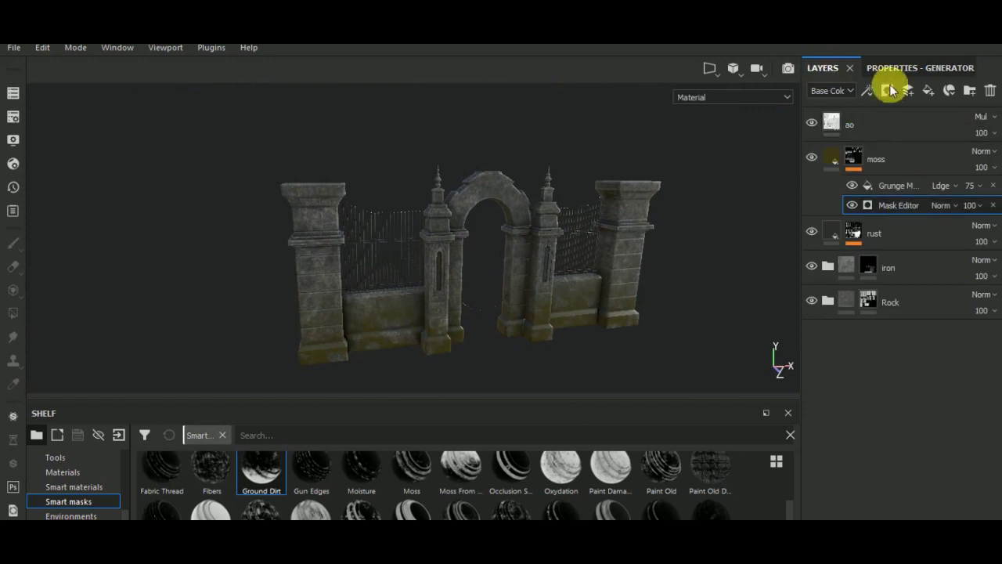
click(856, 152)
click(883, 67)
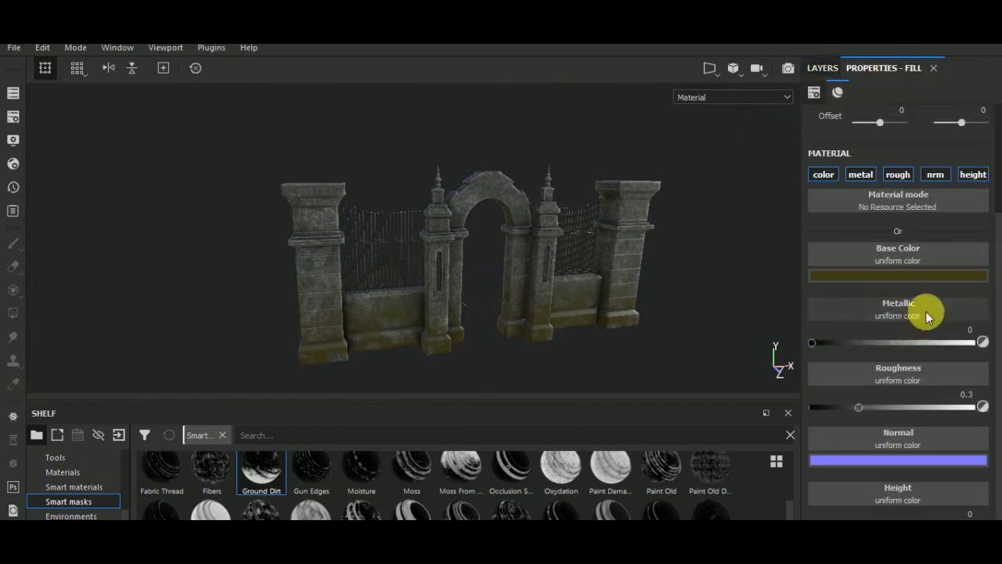
click(865, 175)
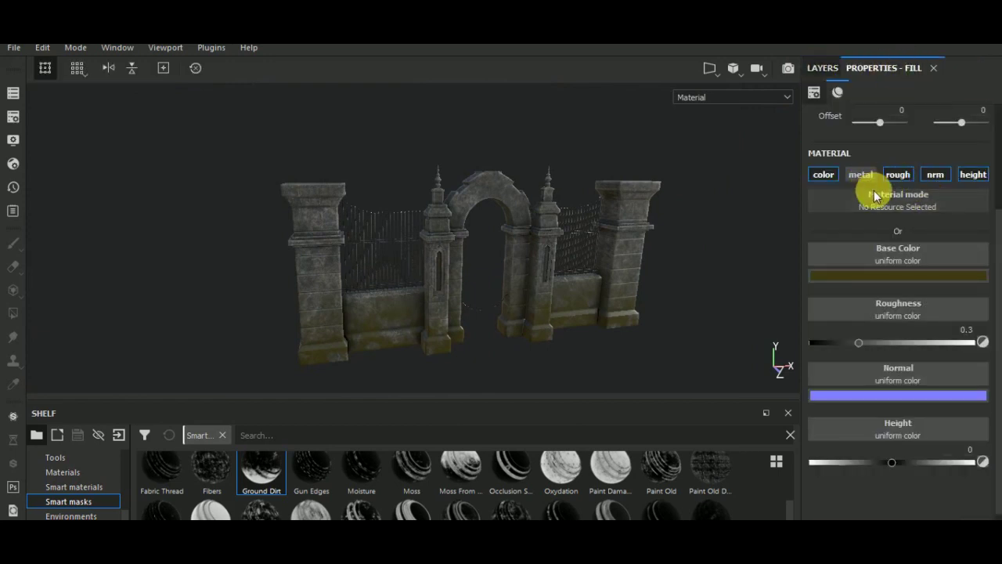
click(932, 176)
scroll(770, 373, up, 5)
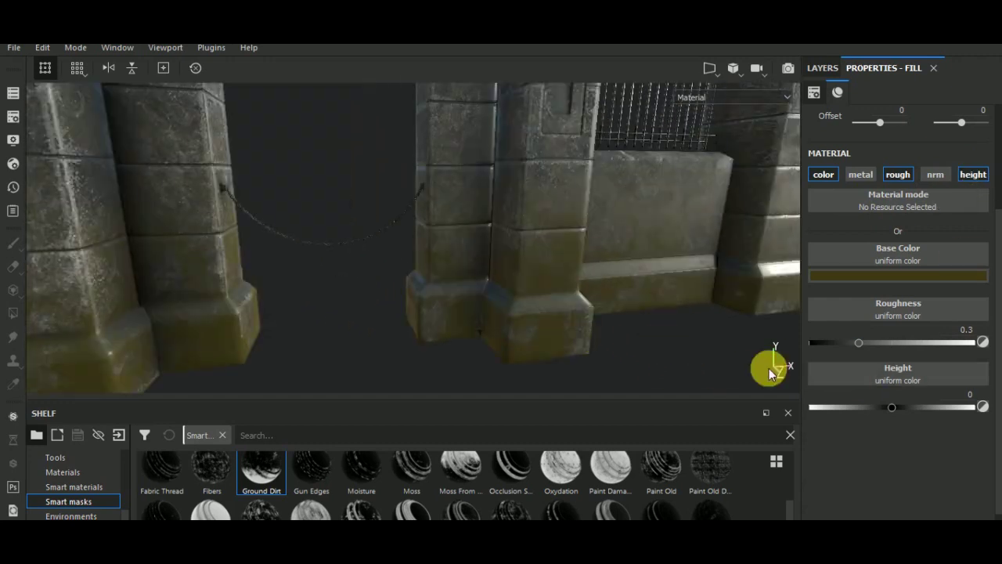
drag(900, 408, 896, 408)
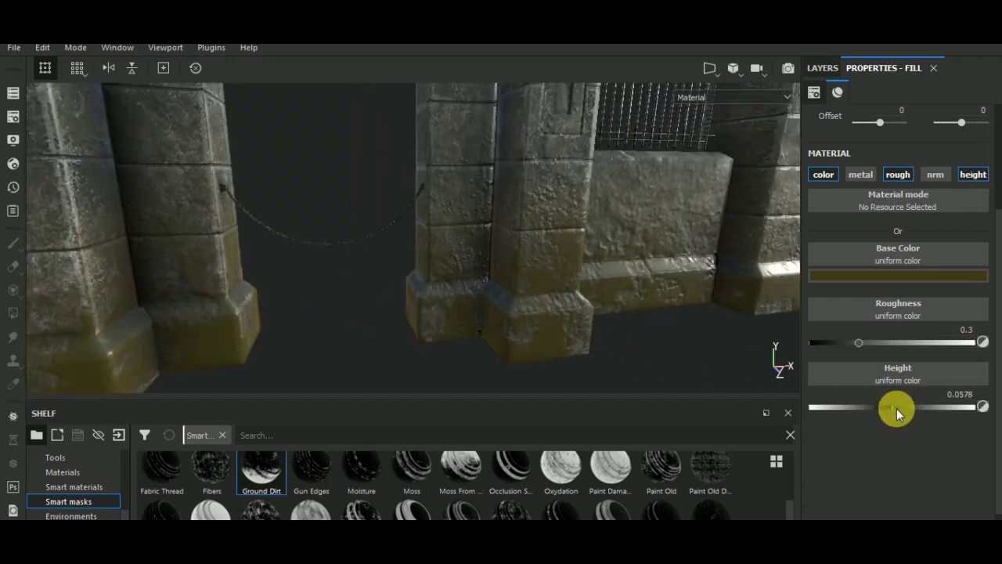
drag(858, 342, 821, 342)
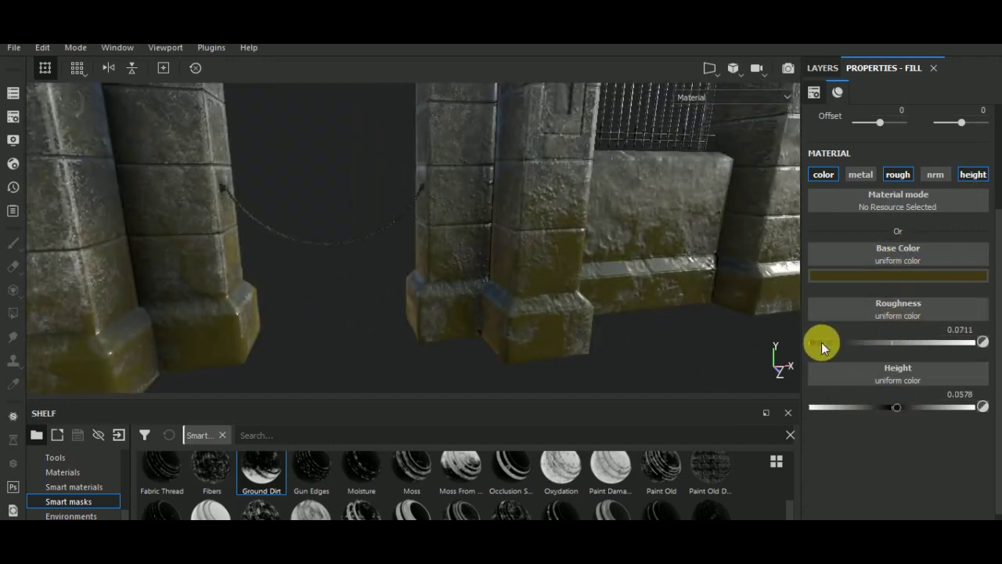
drag(908, 342, 908, 341)
click(902, 341)
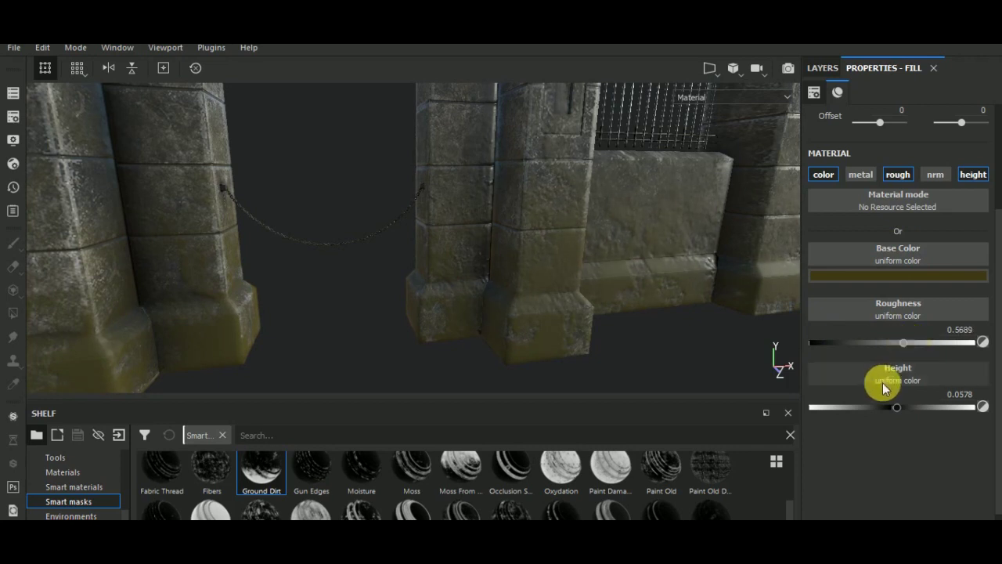
click(903, 409)
click(908, 410)
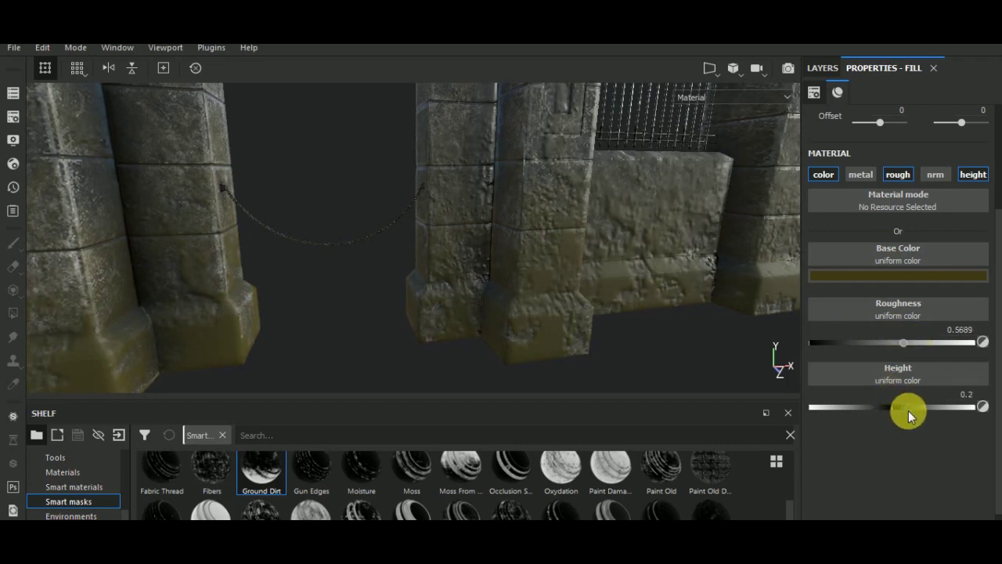
drag(899, 342, 908, 341)
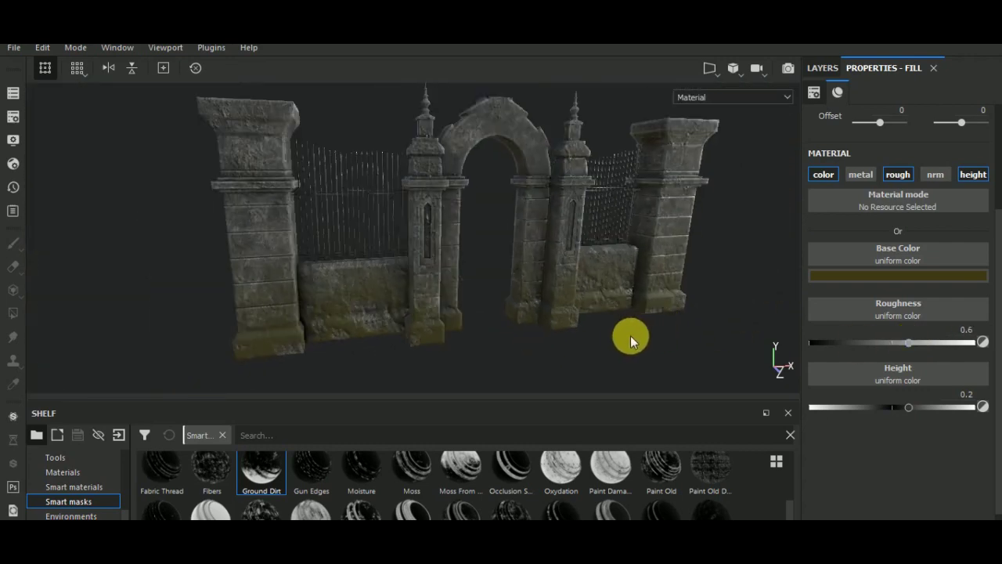
Step: Lower the moss height to 0.0756 and disable its roughness channel
mouse_move(631, 336)
alt+mouse_down()
mouse_move(651, 321)
mouse_move(617, 359)
mouse_move(577, 324)
alt+mouse_up()
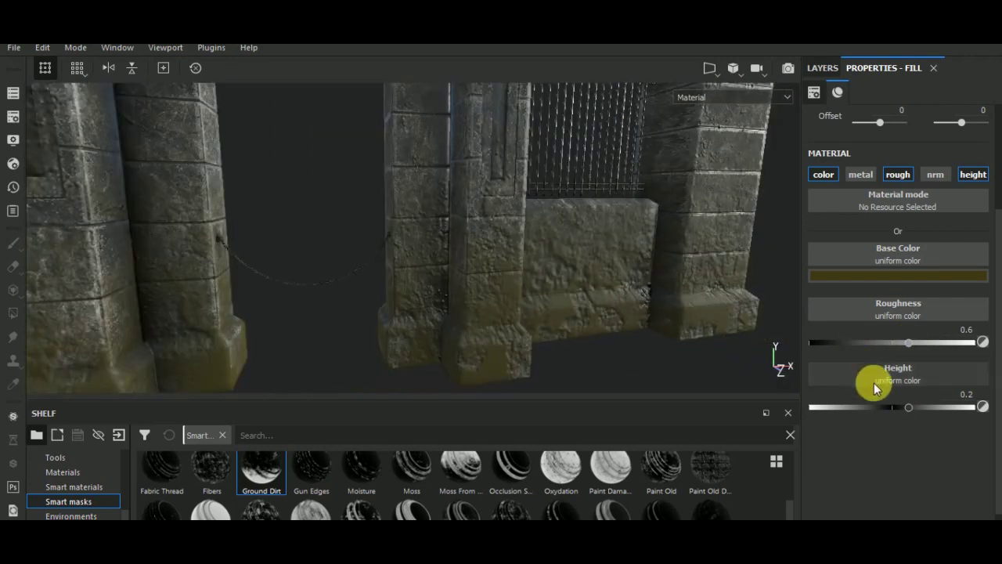
click(973, 174)
click(973, 175)
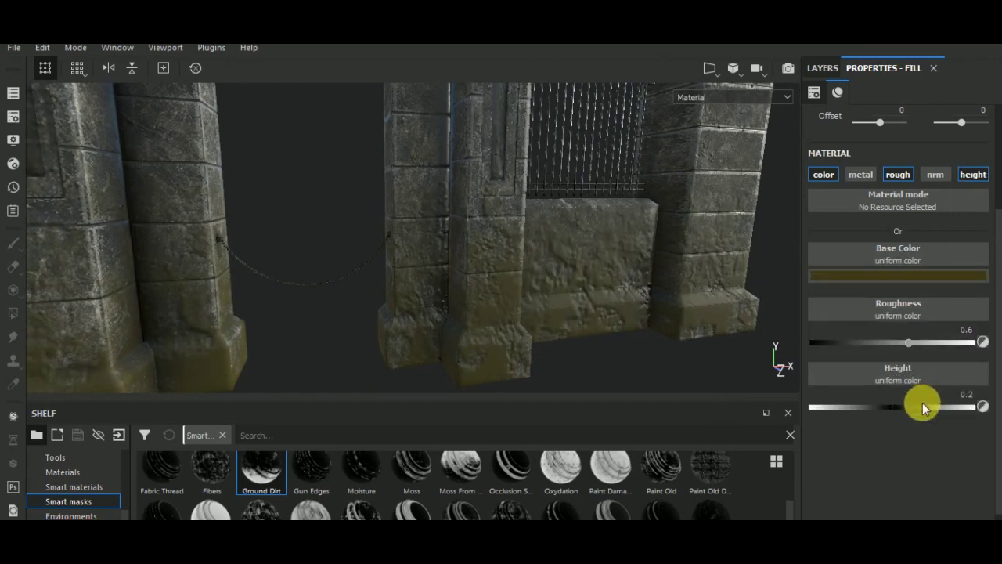
drag(905, 409, 898, 409)
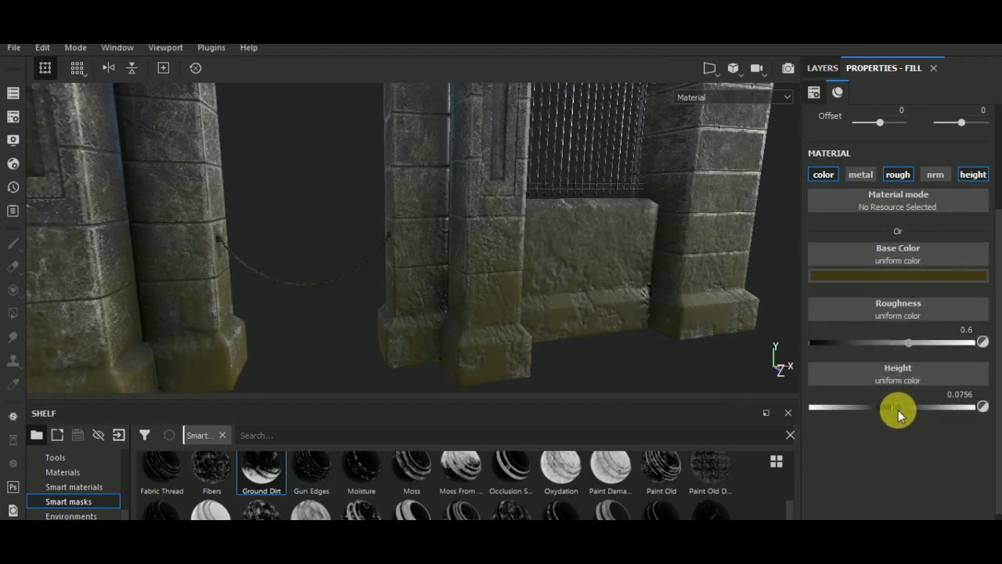
drag(911, 345, 893, 342)
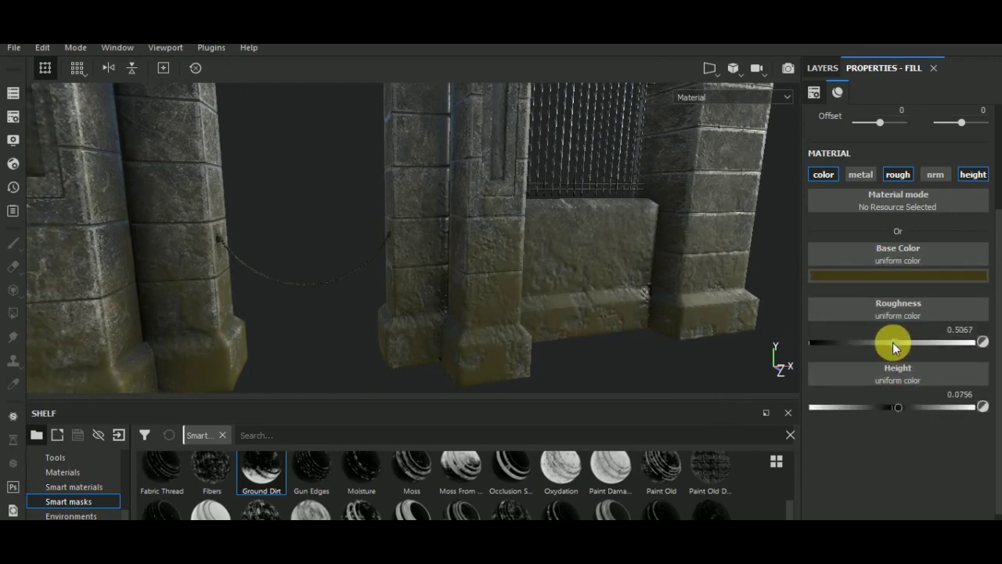
click(900, 177)
mouse_move(783, 250)
alt+mouse_down()
mouse_move(728, 302)
mouse_move(734, 342)
mouse_move(596, 322)
alt+mouse_up()
Step: Add a new paint layer above moss named 'cracks'
key(f)
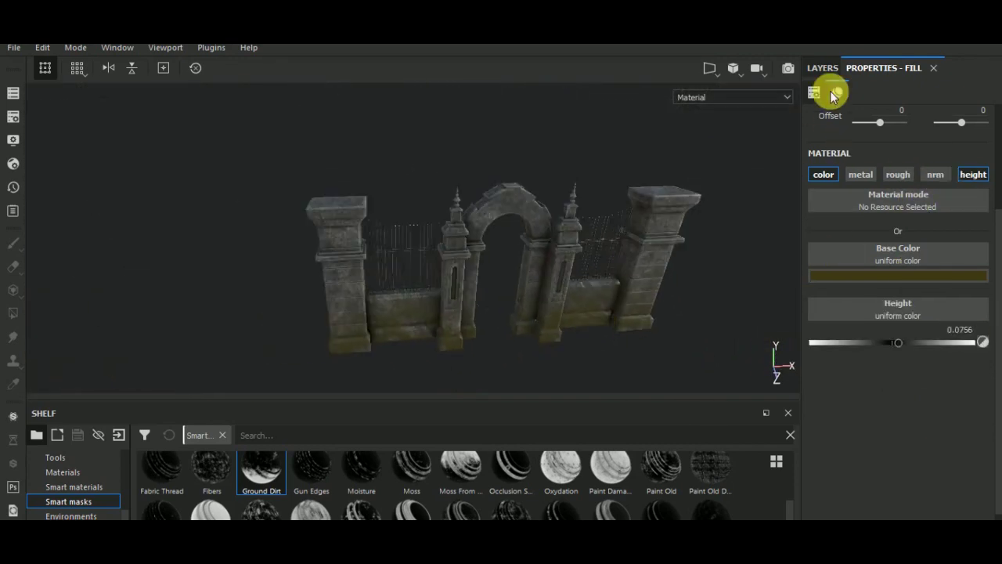
click(823, 67)
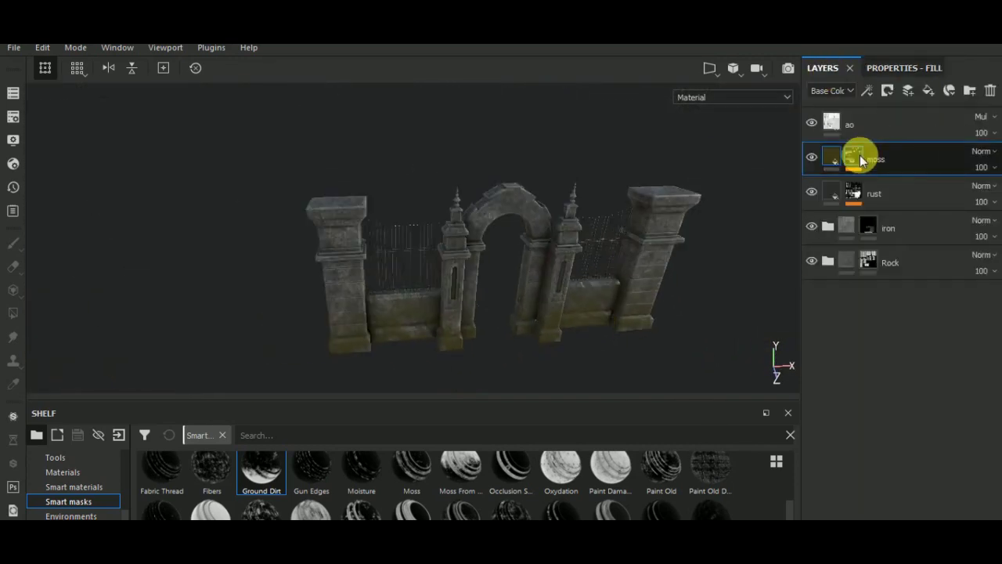
click(911, 90)
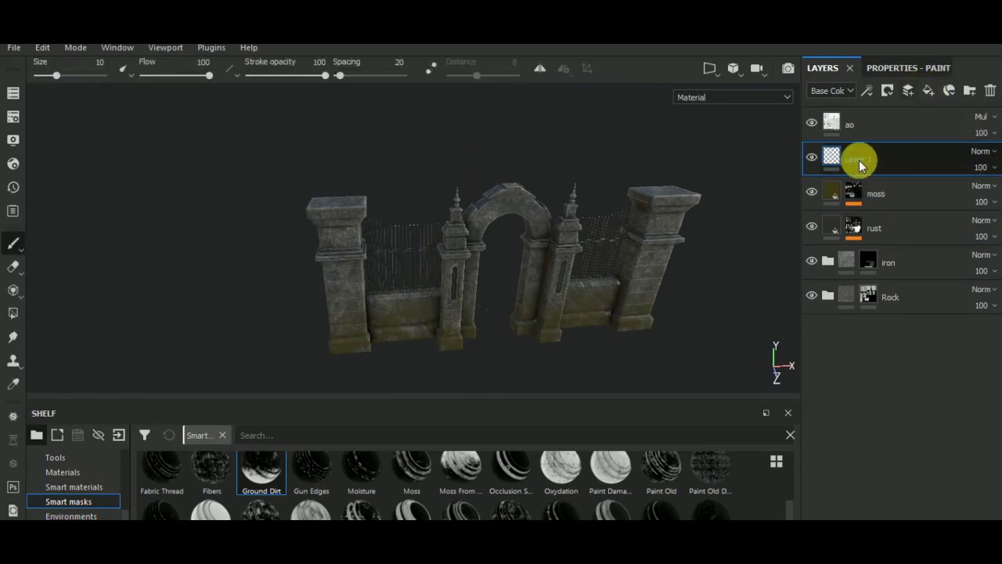
text(cracks)
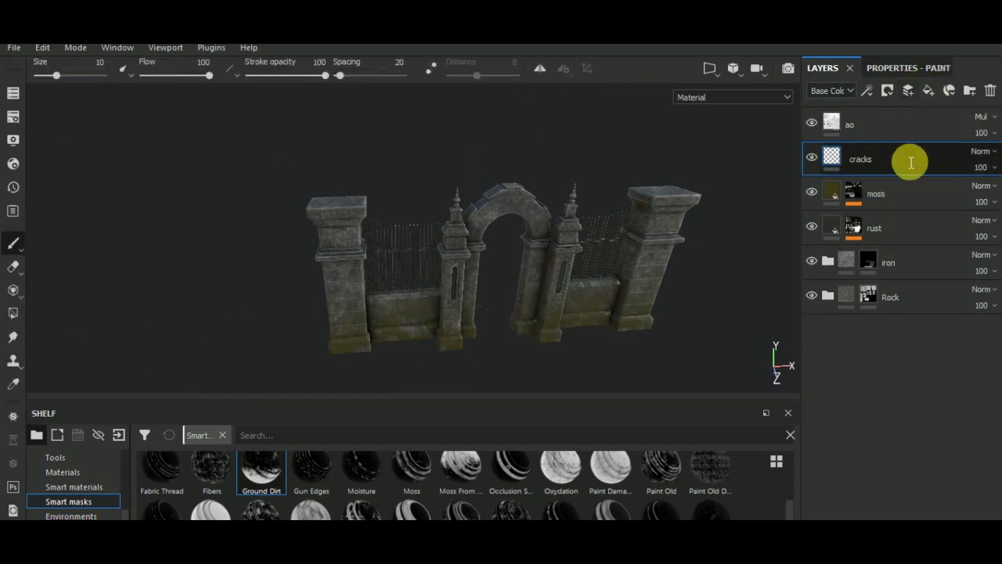
key(Return)
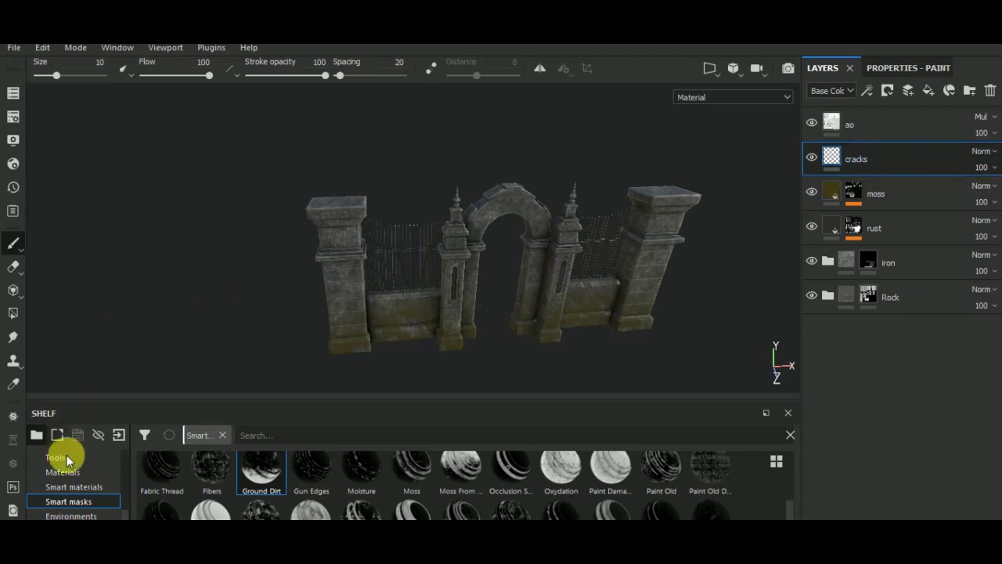
Step: Search the Shelf alphas for 'crac' and load Crack_02 as the brush alpha
scroll(128, 466, up, 3)
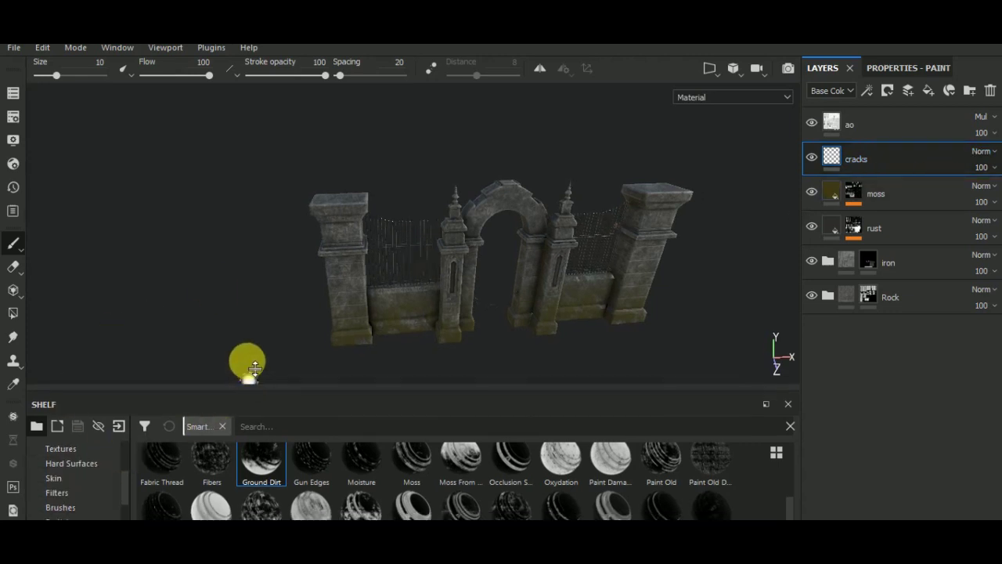
drag(256, 405, 248, 365)
scroll(110, 430, up, 3)
click(63, 447)
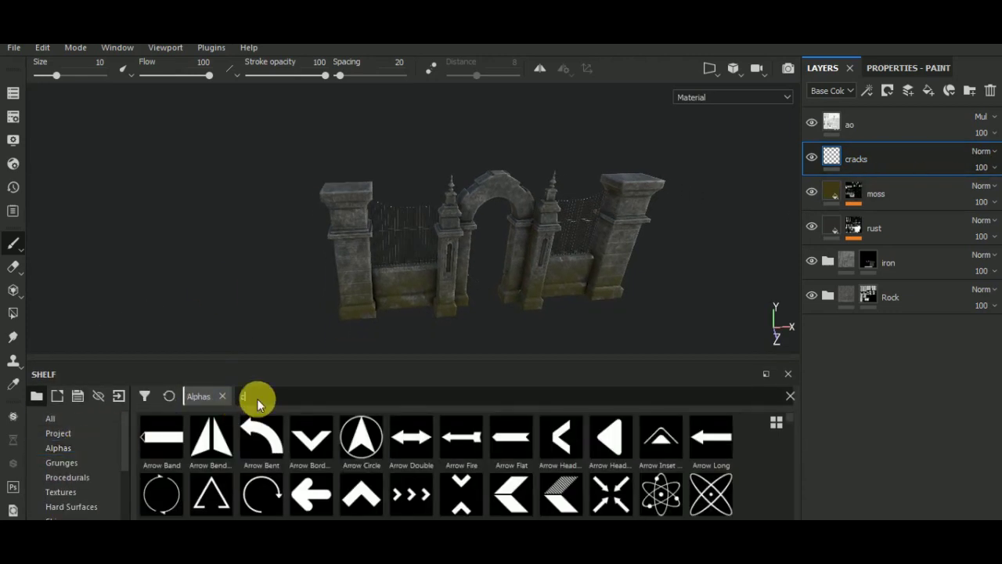
text(crac)
click(261, 436)
click(895, 69)
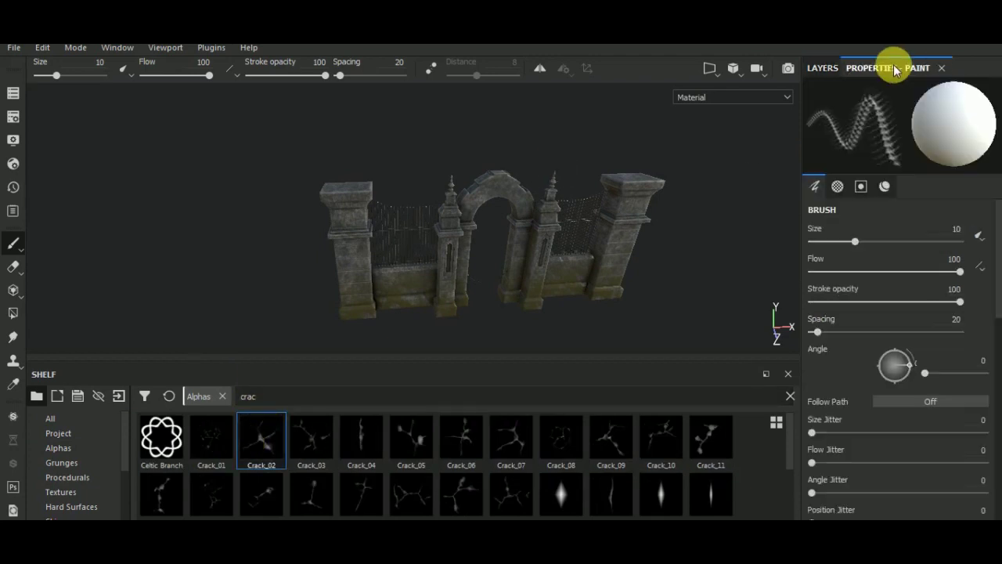
scroll(957, 417, down, 2)
scroll(866, 251, up, 2)
Step: Set brush size 17.96, disable color, metal and normal, and set Height to -0.51
click(869, 242)
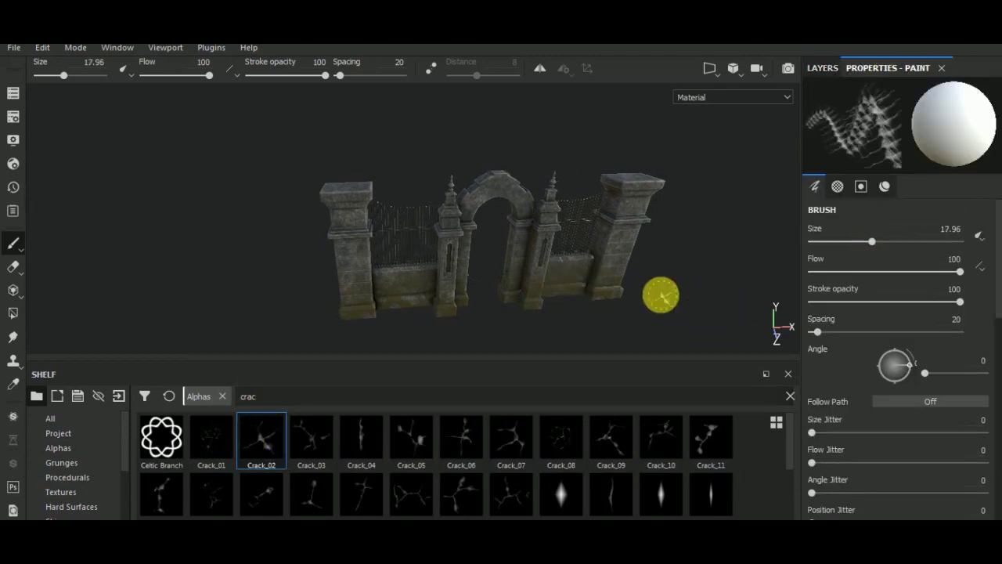
mouse_move(660, 290)
alt+mouse_down()
mouse_move(599, 246)
mouse_move(519, 314)
alt+mouse_up()
scroll(520, 235, up, 5)
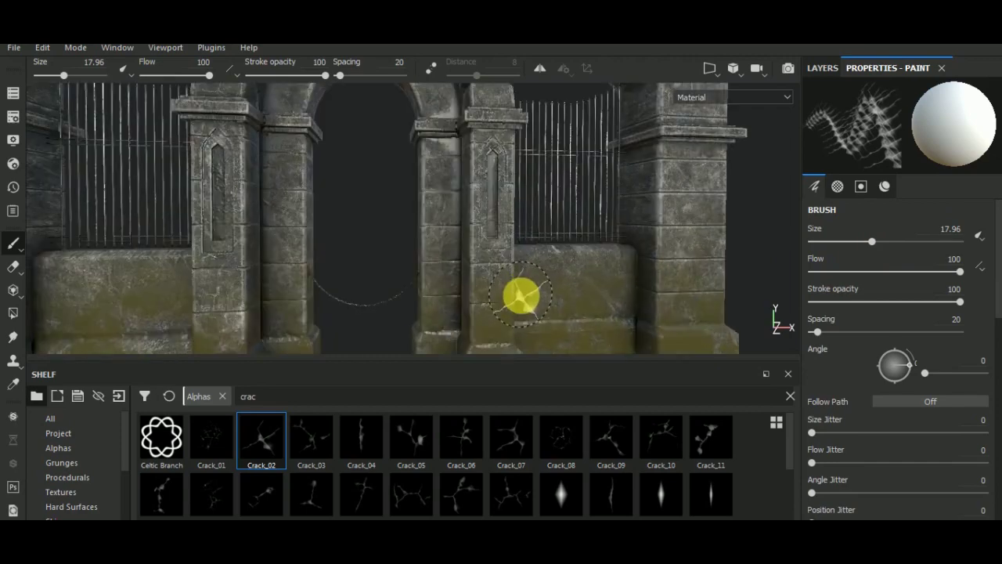
scroll(522, 292, up, 3)
scroll(916, 360, down, 10)
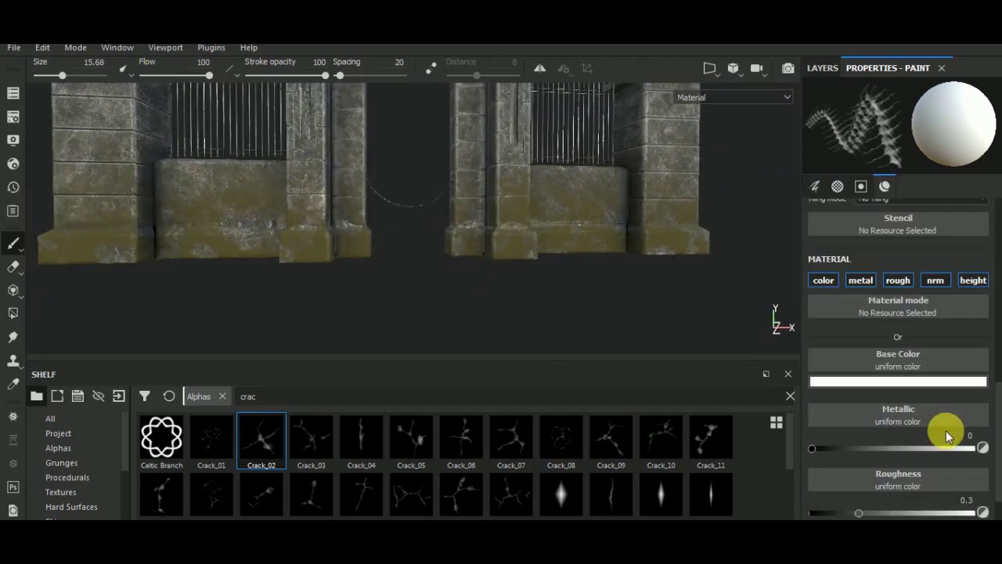
click(825, 282)
click(861, 280)
click(930, 284)
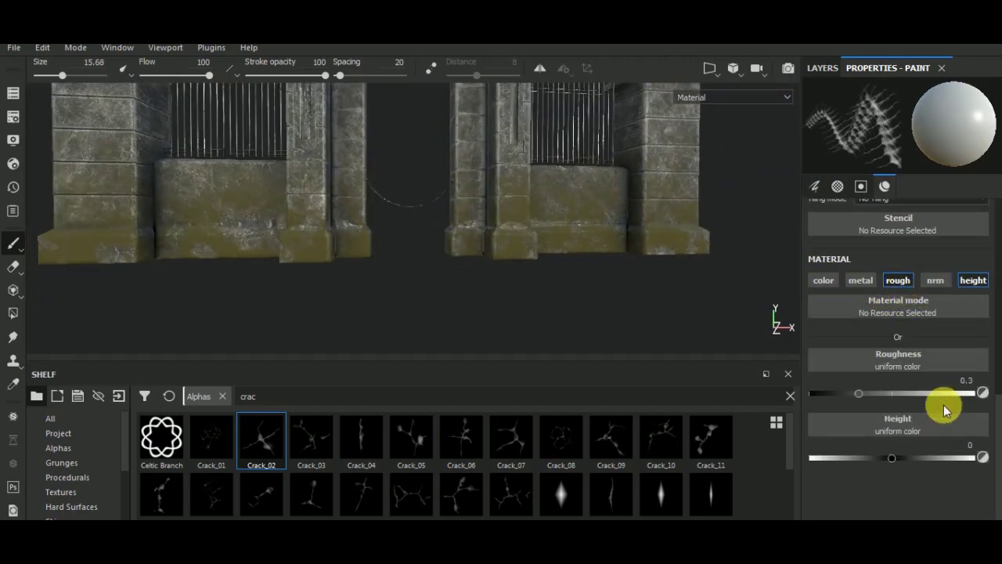
drag(893, 458, 849, 458)
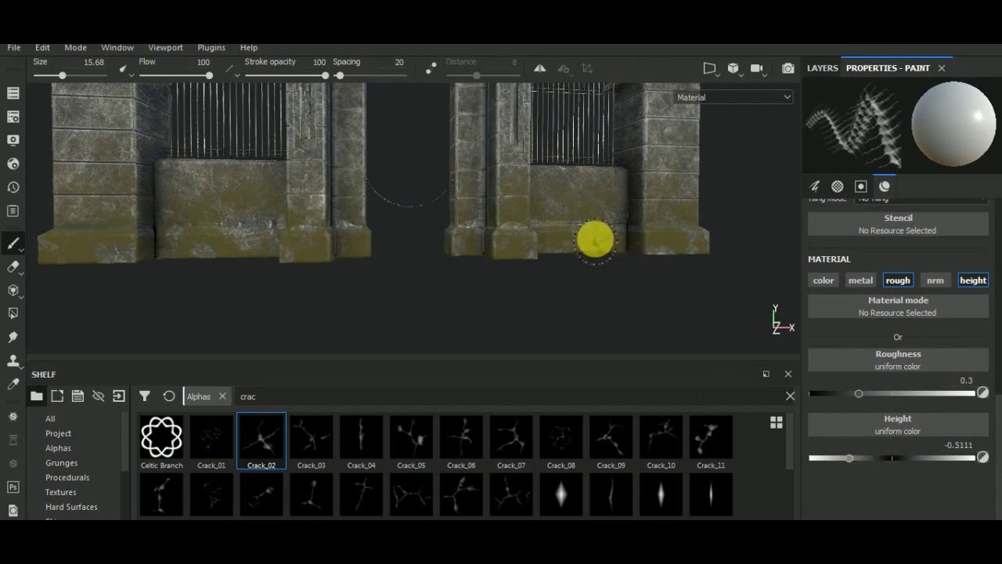
Step: Stamp cracks on the lower wall, then set brush size 20.57, Spacing 98 and Angle 201
click(585, 207)
scroll(611, 306, up, 2)
scroll(608, 208, up, 3)
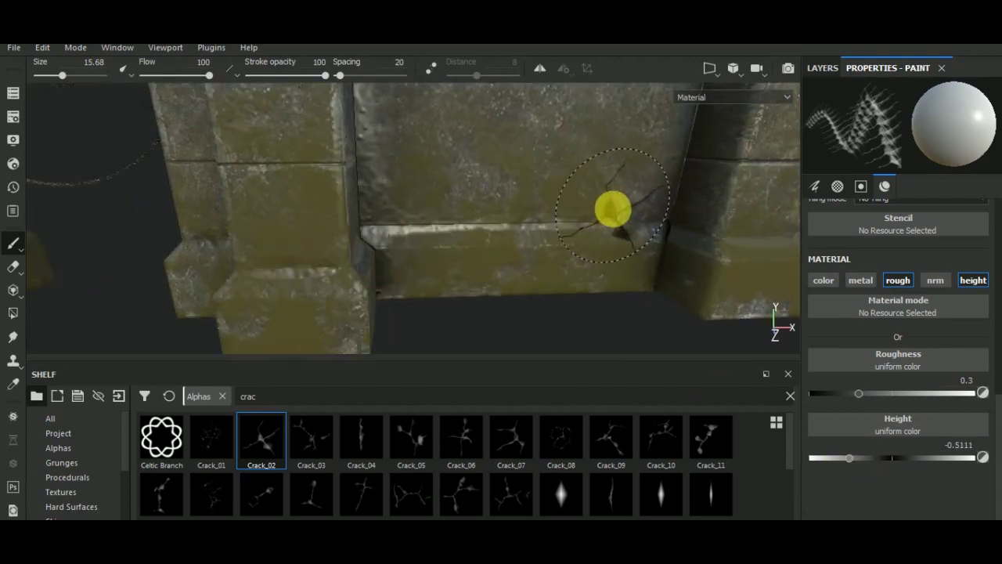
scroll(899, 272, up, 5)
scroll(899, 272, up, 5)
click(602, 252)
scroll(595, 266, down, 3)
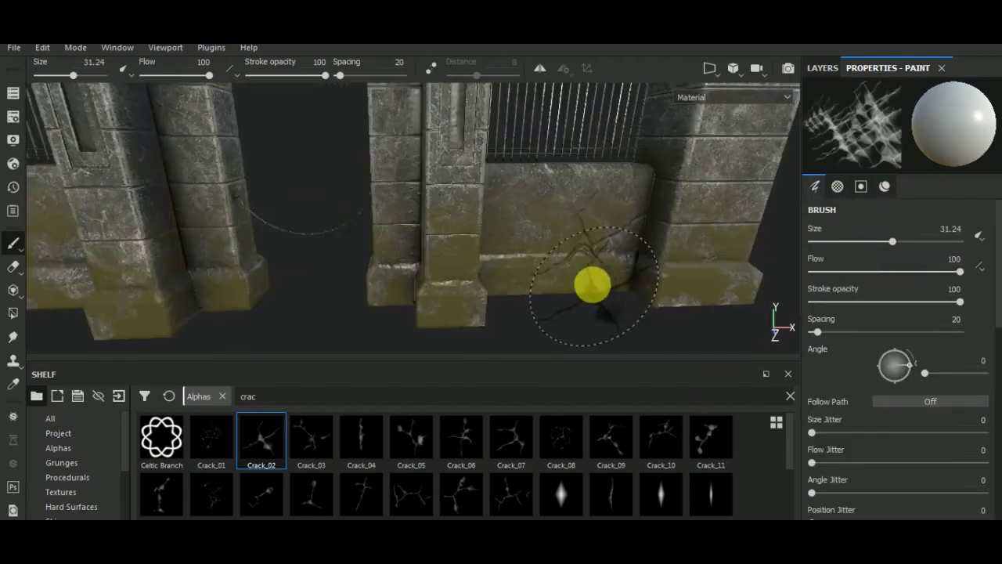
scroll(590, 284, down, 3)
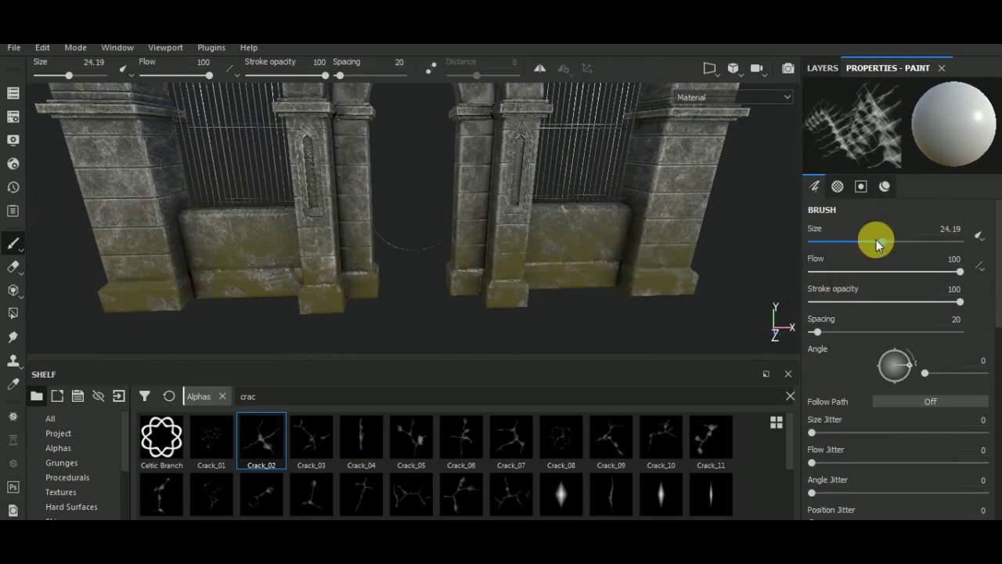
drag(877, 240, 873, 240)
scroll(603, 325, down, 3)
alt+drag(521, 309, 561, 279)
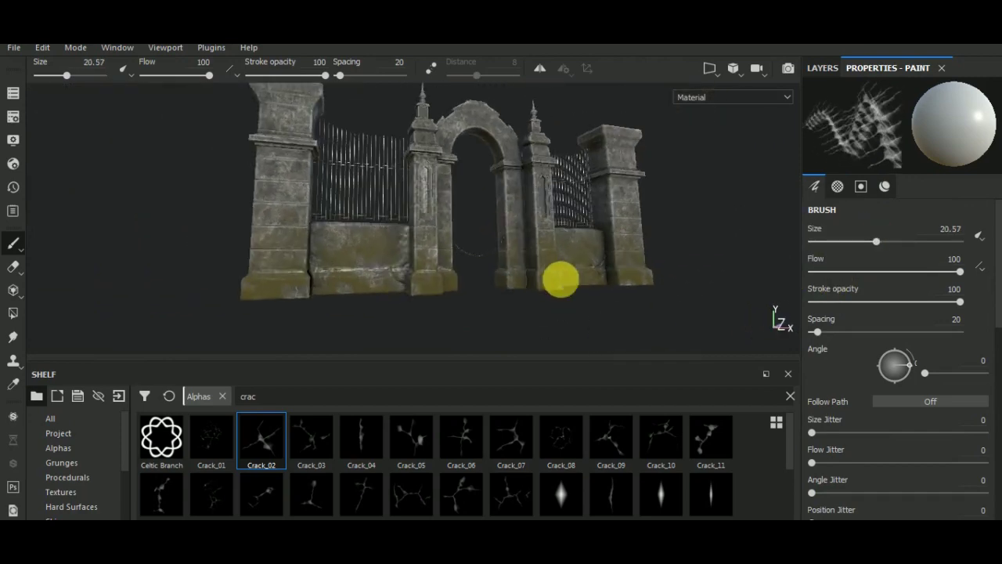
drag(817, 331, 848, 331)
drag(925, 373, 958, 373)
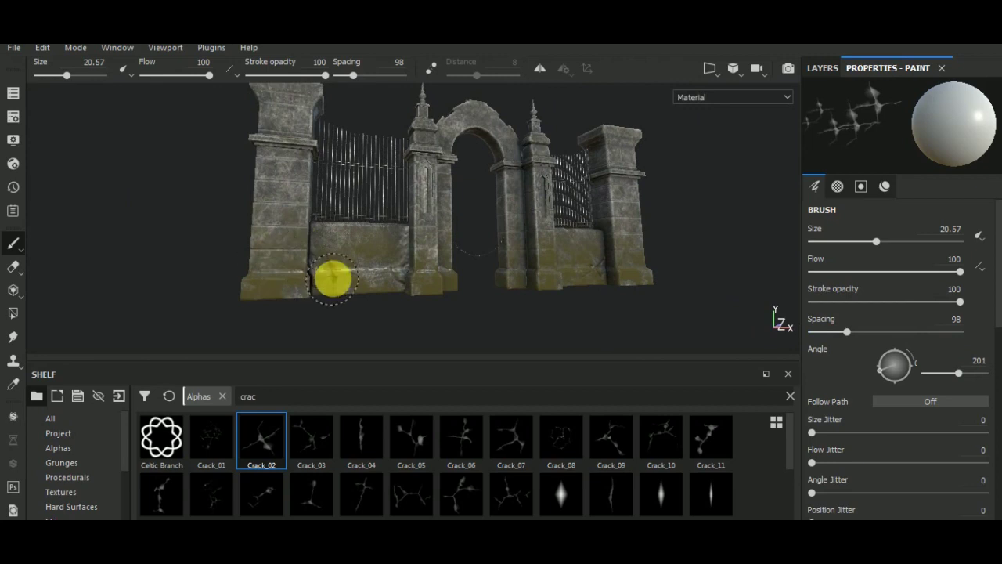
scroll(353, 292, down, 2)
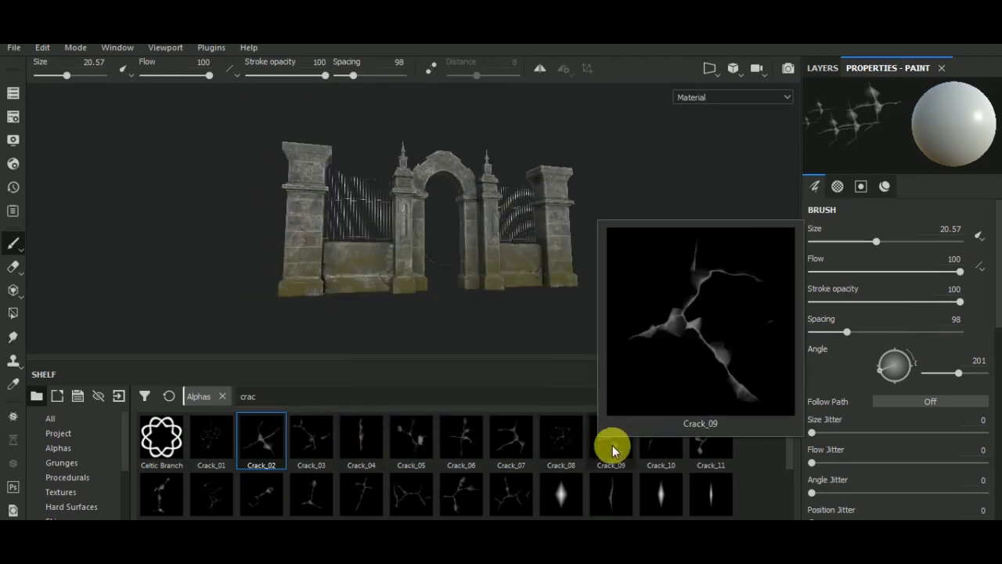
Step: Switch to the Crack_Simple_01 alpha and set the brush size to about 11.13
click(554, 494)
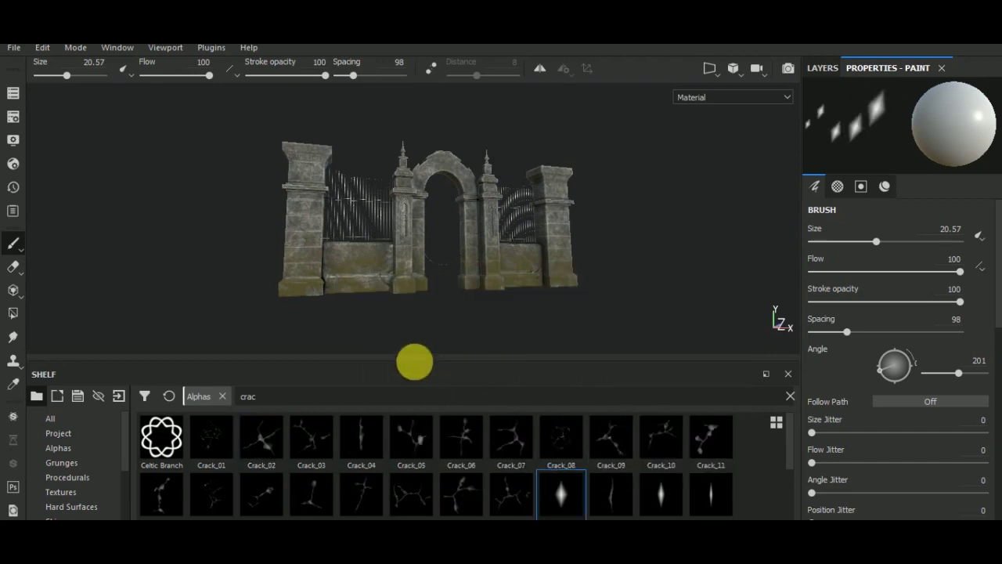
alt+drag(415, 357, 463, 329)
scroll(463, 328, up, 5)
alt+drag(389, 289, 479, 347)
ctrl+right_drag(479, 347, 402, 264)
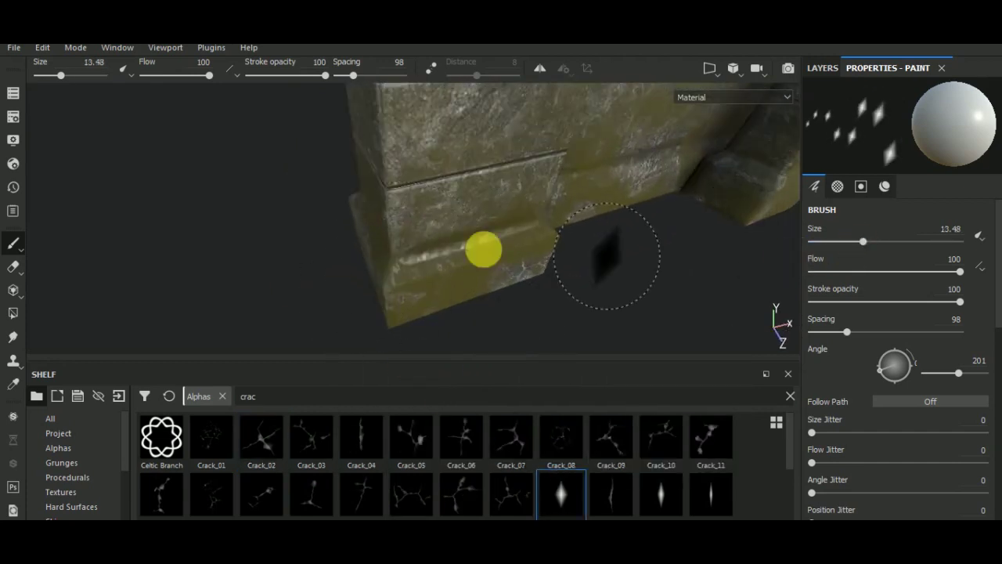
right_click(716, 340)
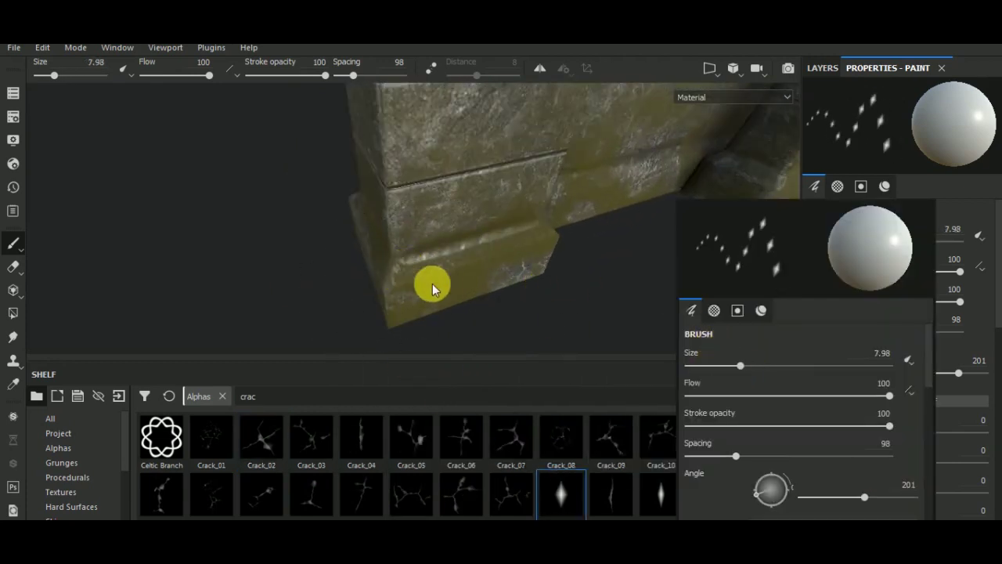
alt+drag(475, 284, 544, 295)
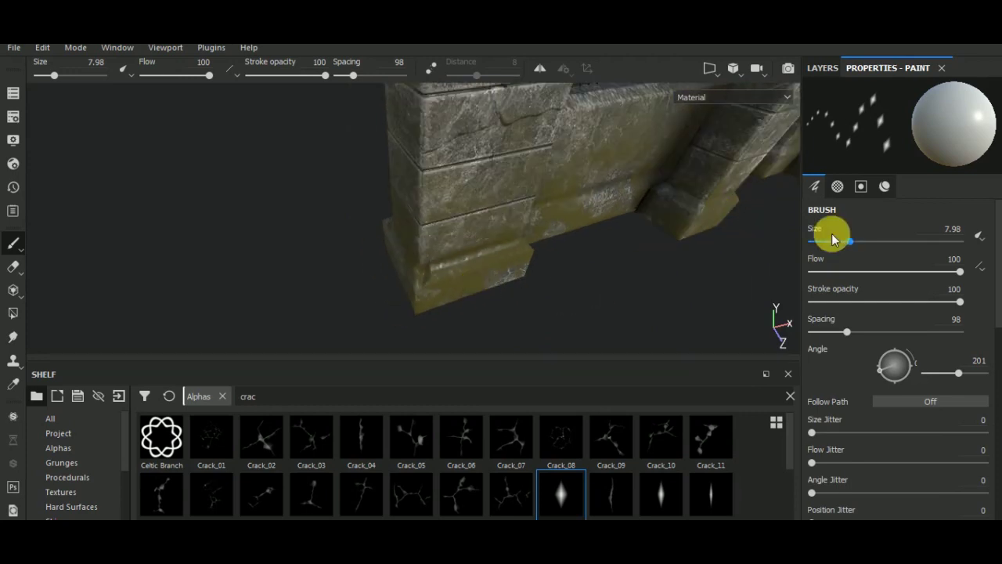
drag(833, 240, 858, 241)
Step: Rotate the crack stamp angle to 184 while facing the gate wall
alt+drag(700, 208, 476, 273)
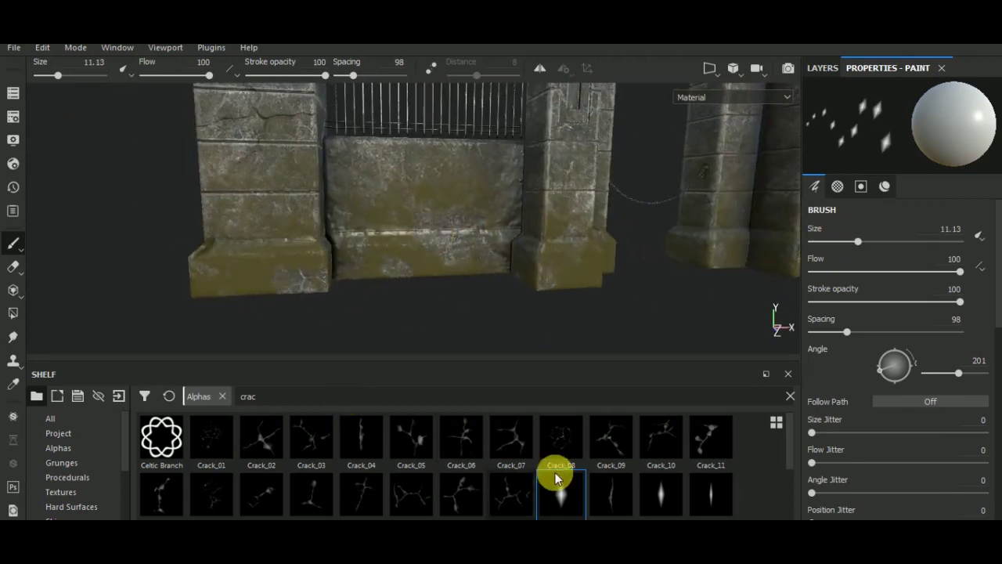
mouse_move(542, 253)
alt+mouse_down()
mouse_move(564, 293)
mouse_move(608, 318)
mouse_move(563, 324)
alt+mouse_up()
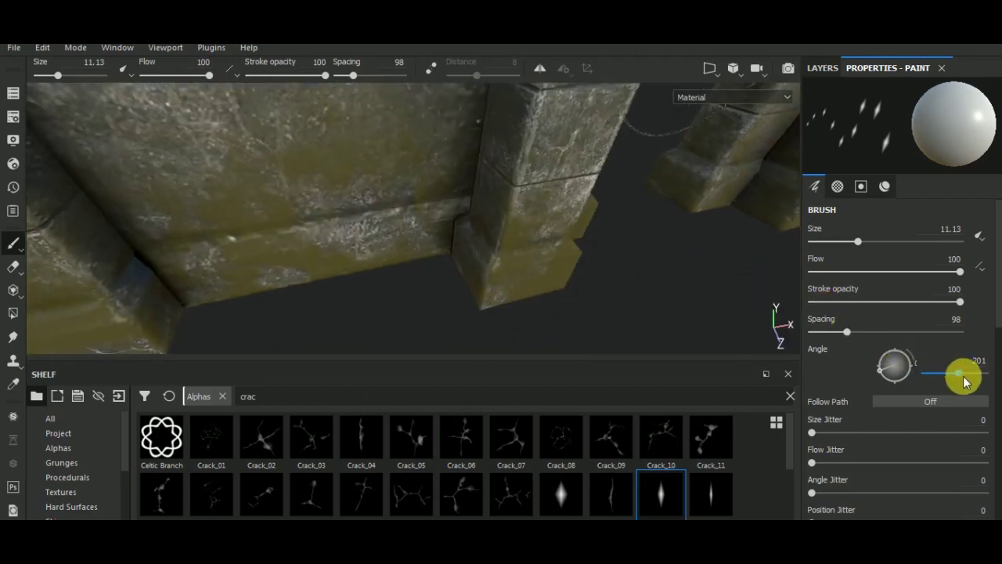
mouse_move(898, 372)
mouse_down()
mouse_move(524, 271)
mouse_move(870, 371)
mouse_up()
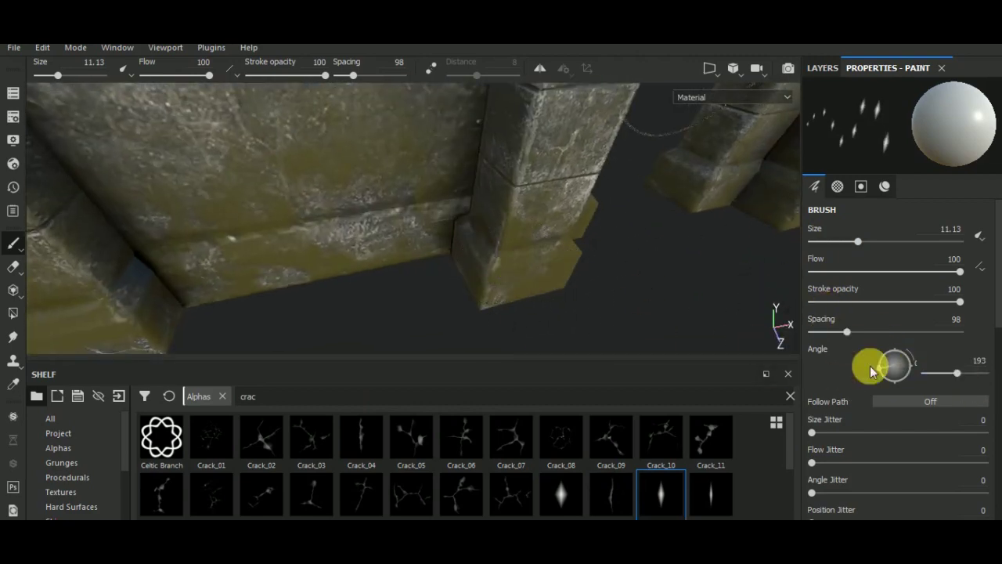
mouse_move(974, 378)
mouse_down()
mouse_move(570, 280)
mouse_move(845, 358)
mouse_up()
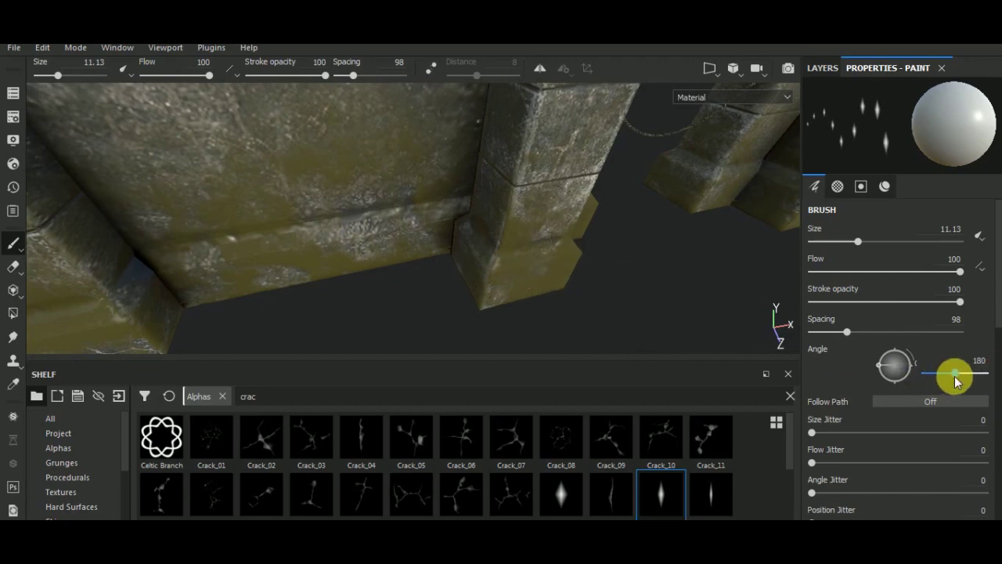
mouse_move(955, 382)
mouse_down()
mouse_move(495, 261)
mouse_move(637, 242)
mouse_move(502, 241)
mouse_move(607, 286)
mouse_up()
scroll(707, 502, down, 2)
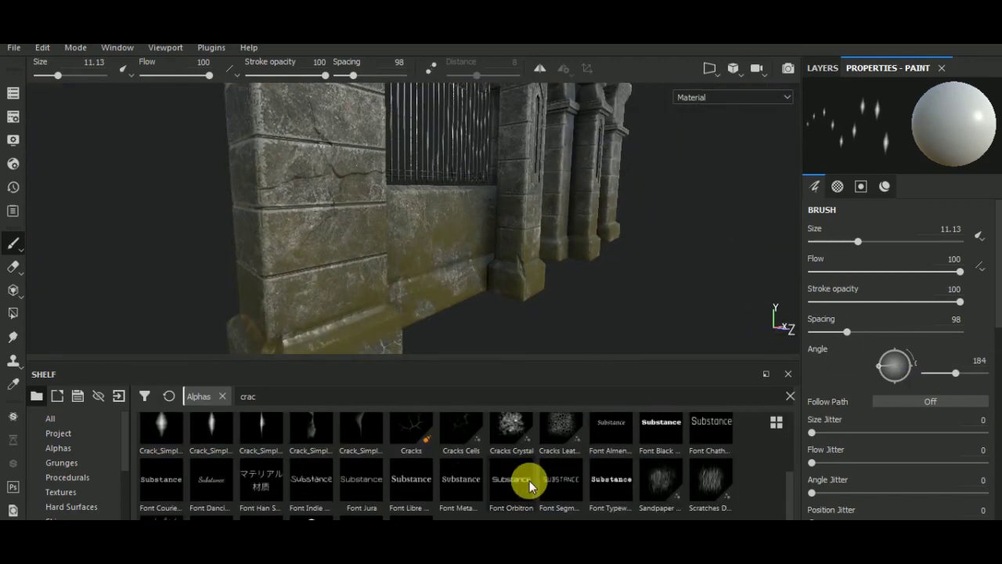
scroll(439, 447, up, 2)
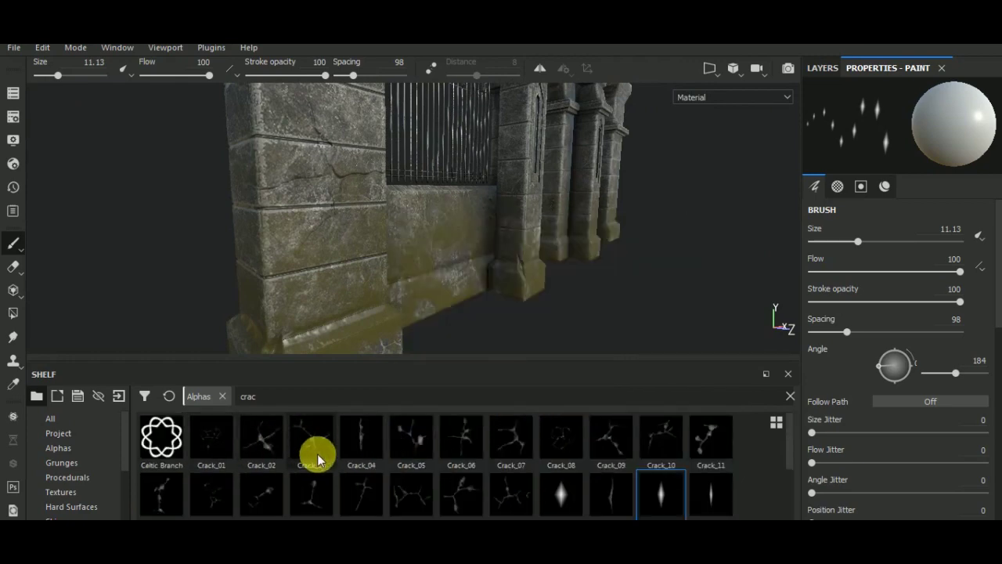
scroll(317, 453, down, 2)
Step: Pick a blurred soft round 'car' alpha and enlarge the brush to about 29.14
click(235, 397)
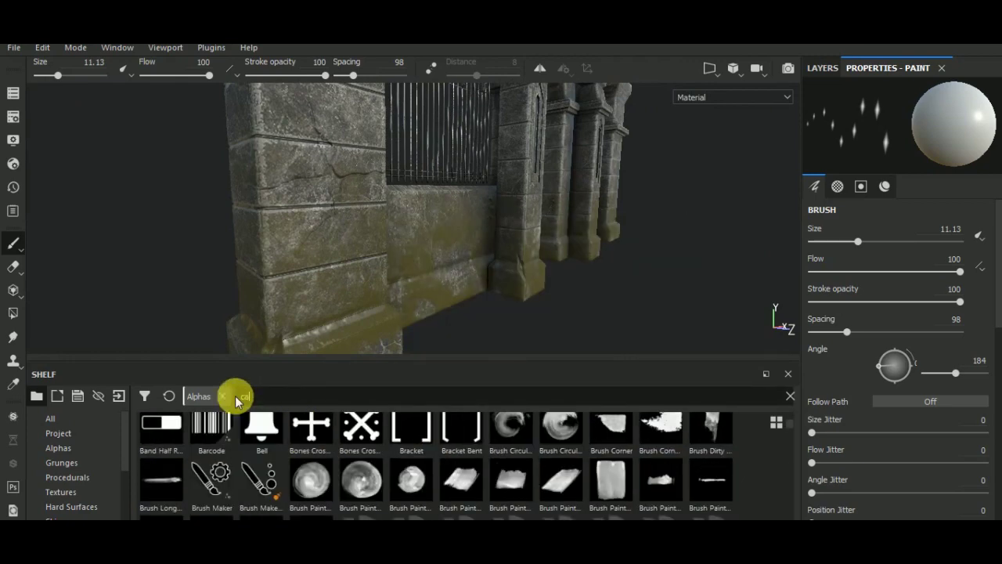
text(r)
click(366, 416)
scroll(367, 416, up, 2)
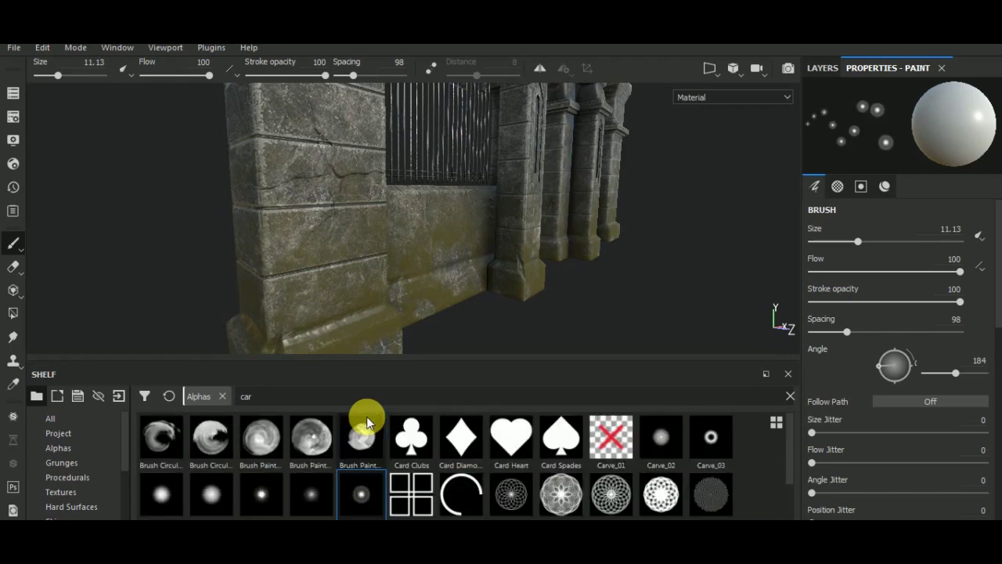
click(356, 280)
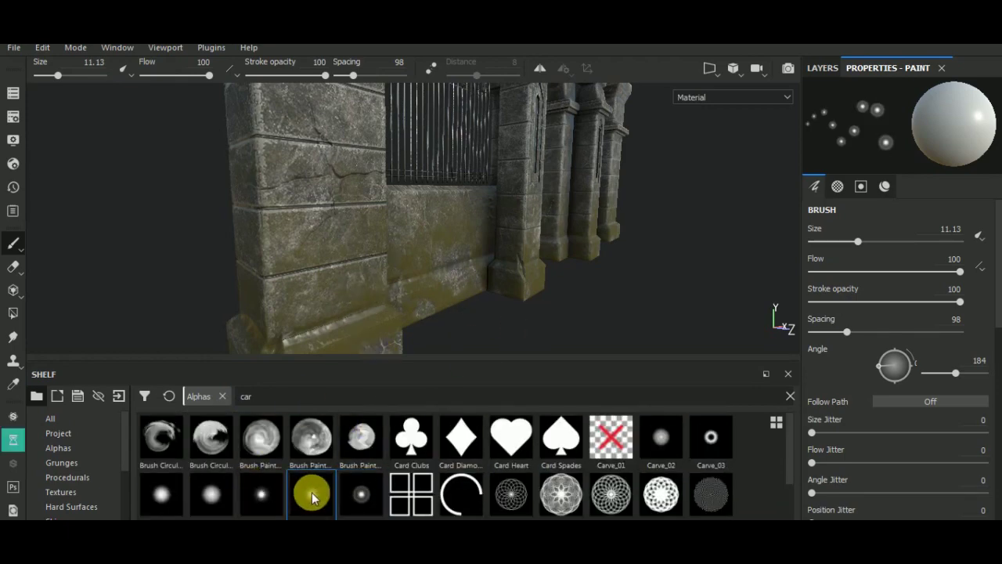
click(663, 436)
ctrl+right_drag(521, 252, 671, 264)
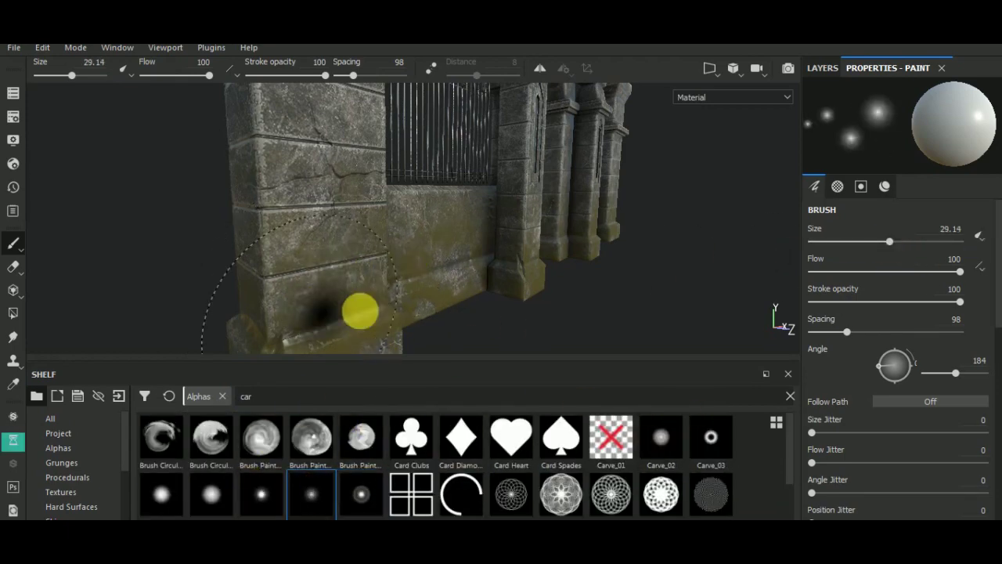
Step: Carve a sunken groove where the pillar meets the wall base, with spacing 5
mouse_move(358, 308)
alt+mouse_down()
mouse_move(509, 261)
mouse_move(329, 273)
mouse_move(353, 214)
alt+mouse_up()
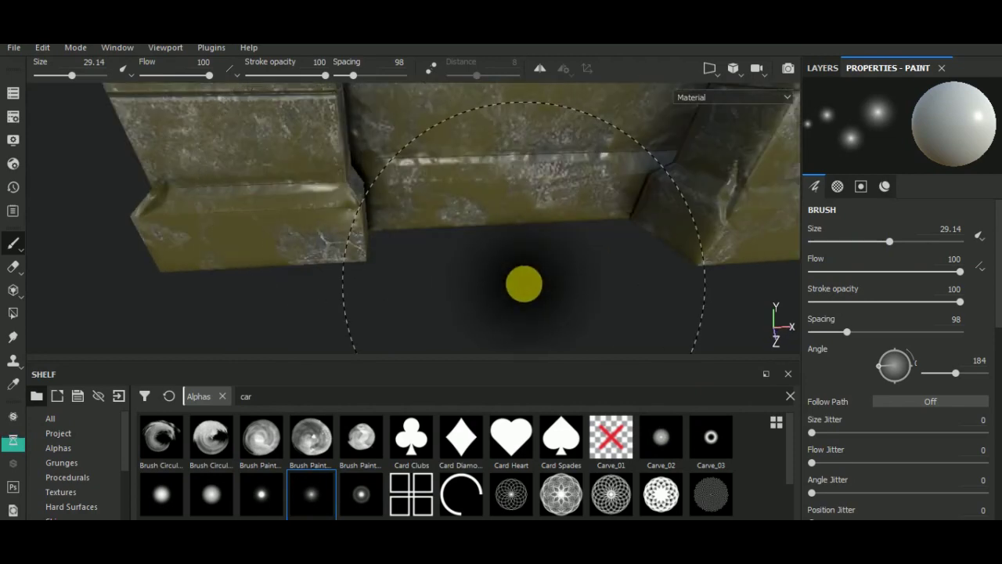
alt+drag(522, 284, 446, 292)
drag(832, 332, 811, 332)
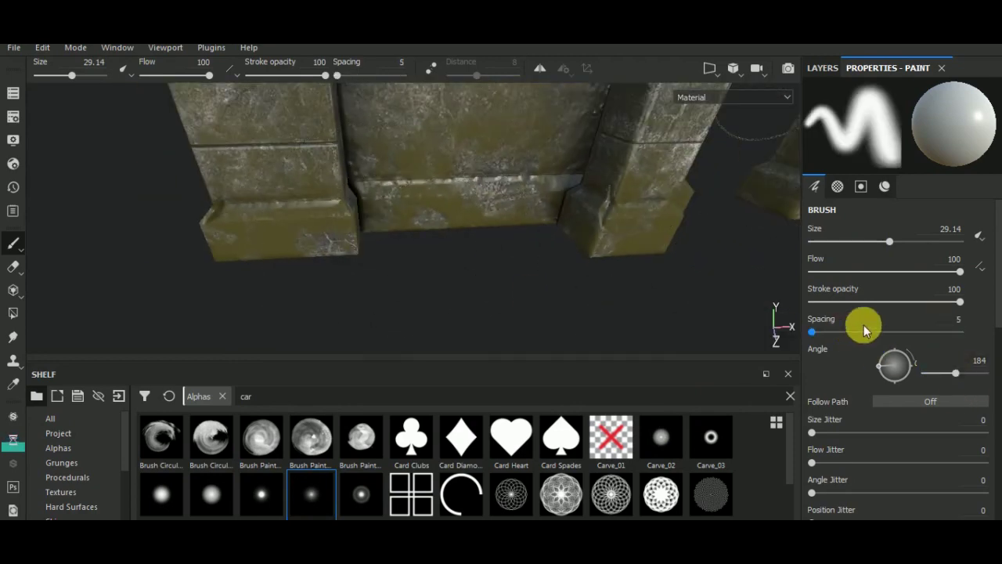
scroll(906, 401, down, 2)
scroll(906, 399, down, 4)
scroll(906, 399, down, 2)
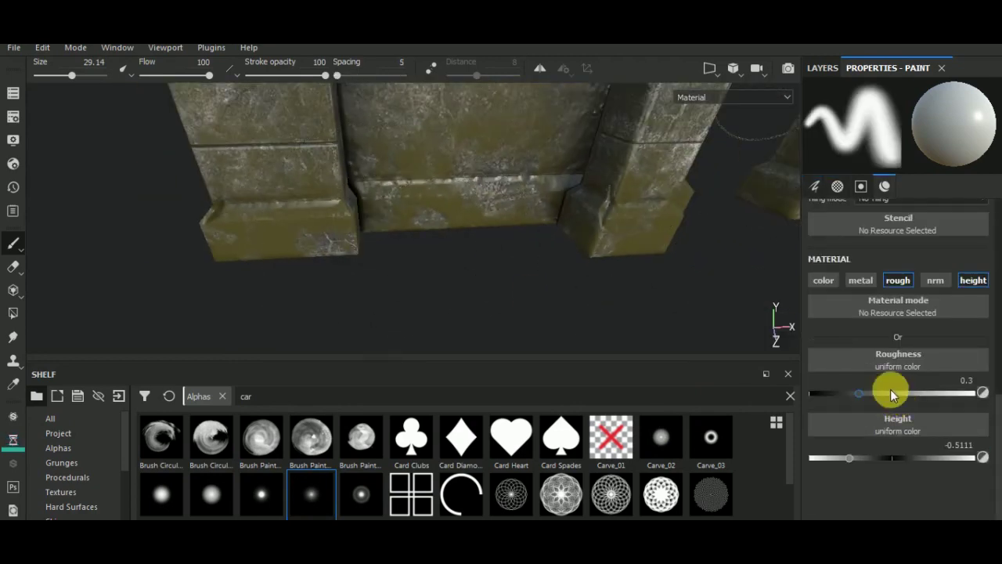
Step: Save the project and switch to a tighter soft round alpha
key(ctrl+s)
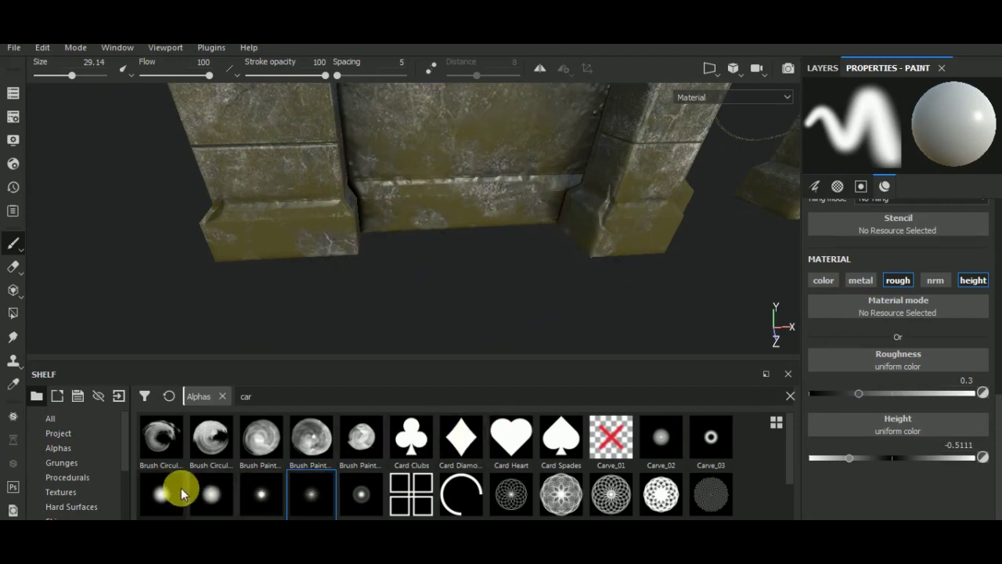
click(261, 494)
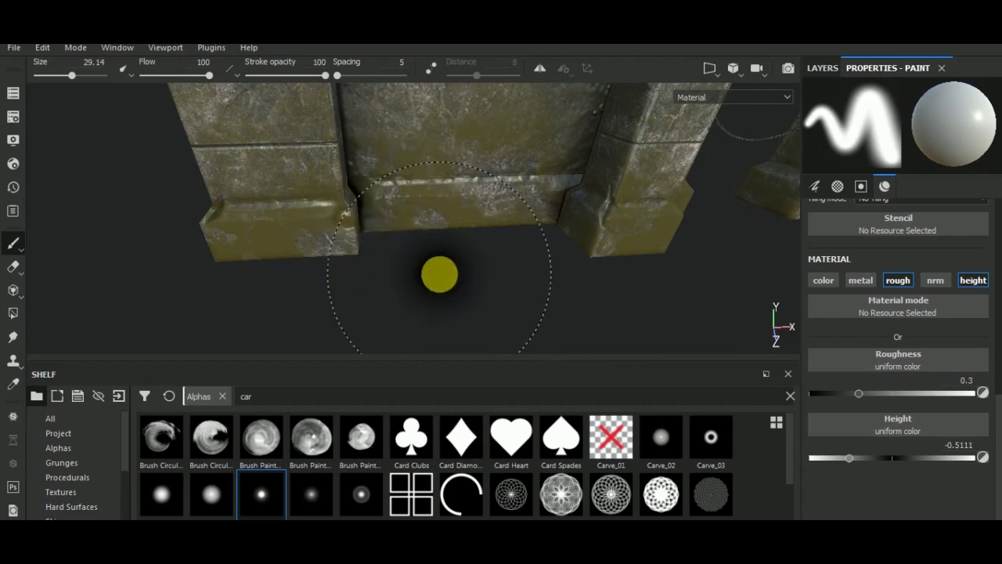
mouse_move(439, 273)
alt+mouse_down()
mouse_move(472, 206)
mouse_move(358, 245)
mouse_move(514, 308)
alt+mouse_up()
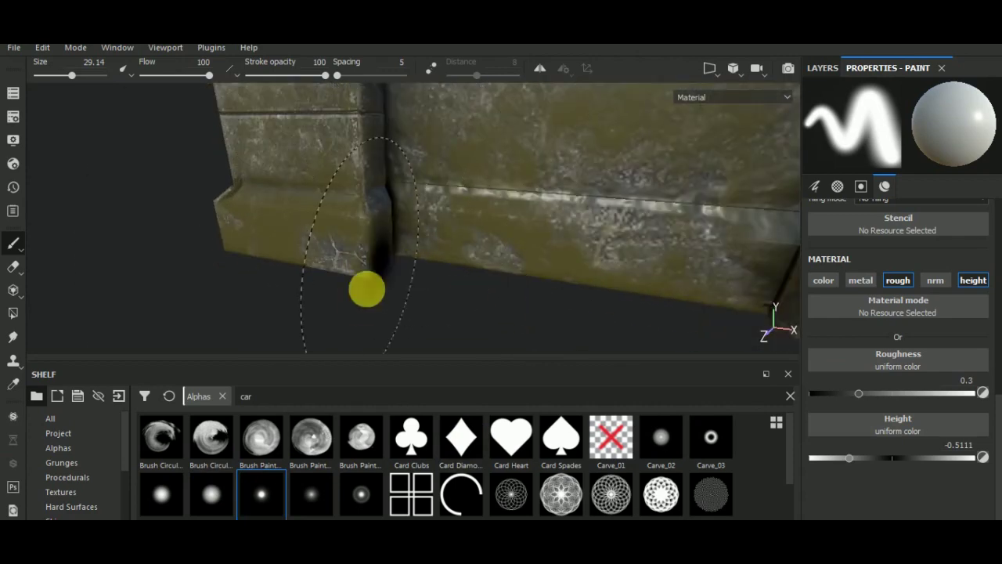
key(BackSpace)
key(BackSpace)
key(BackSpace)
Step: Search 'dama' and paint Damage_02 holes across the wall
text(da)
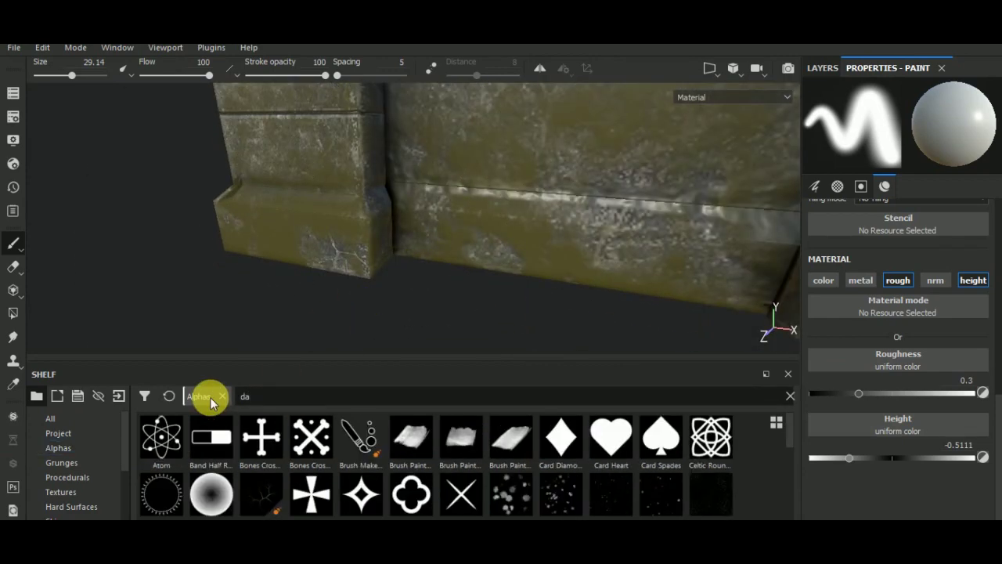
text(ma)
click(221, 421)
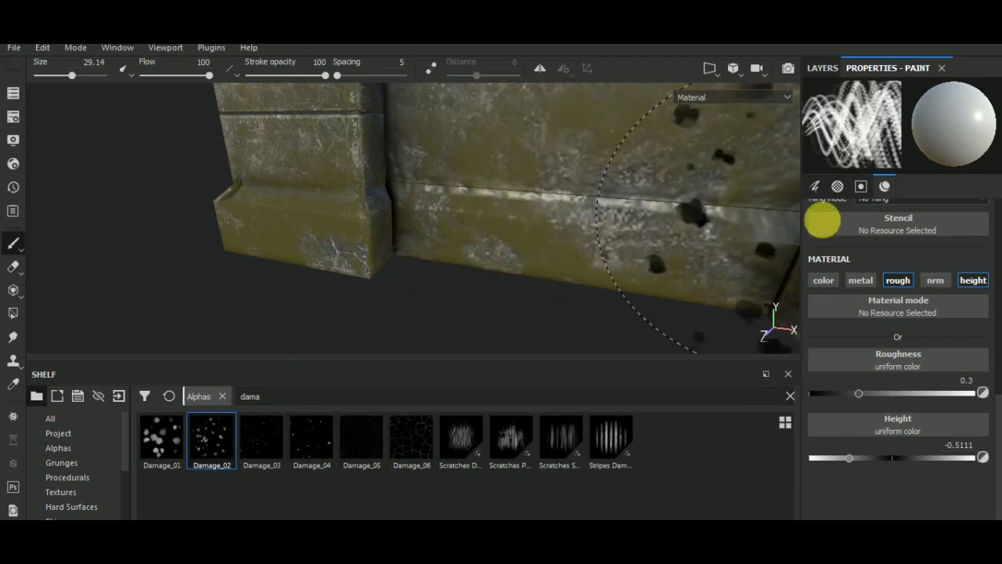
click(815, 186)
drag(591, 224, 633, 208)
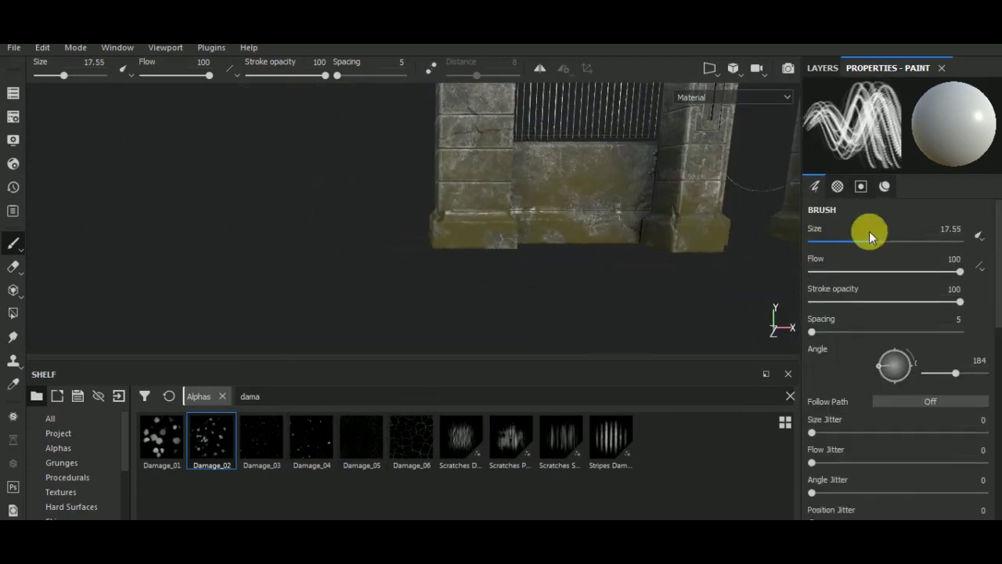
mouse_move(869, 235)
mouse_down()
mouse_move(839, 241)
mouse_move(885, 241)
mouse_up()
Step: Switch to the finer Damage_03 alpha with brush size about 26.61
click(261, 440)
mouse_move(600, 181)
alt+mouse_down()
mouse_move(660, 280)
mouse_move(512, 277)
mouse_move(619, 269)
mouse_move(559, 219)
mouse_move(581, 277)
alt+mouse_up()
alt+right_drag(582, 277, 532, 229)
alt+drag(532, 228, 543, 398)
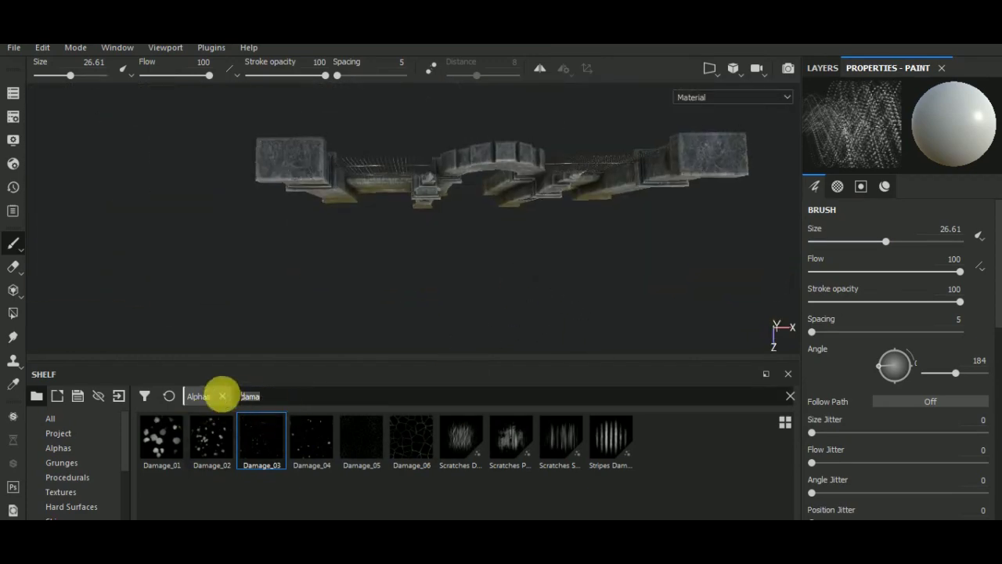
double_click(235, 396)
Step: Search 'crac' and load Crack_02, then Crack_07, with brush size about 14 and angle 22
text(crac)
click(271, 439)
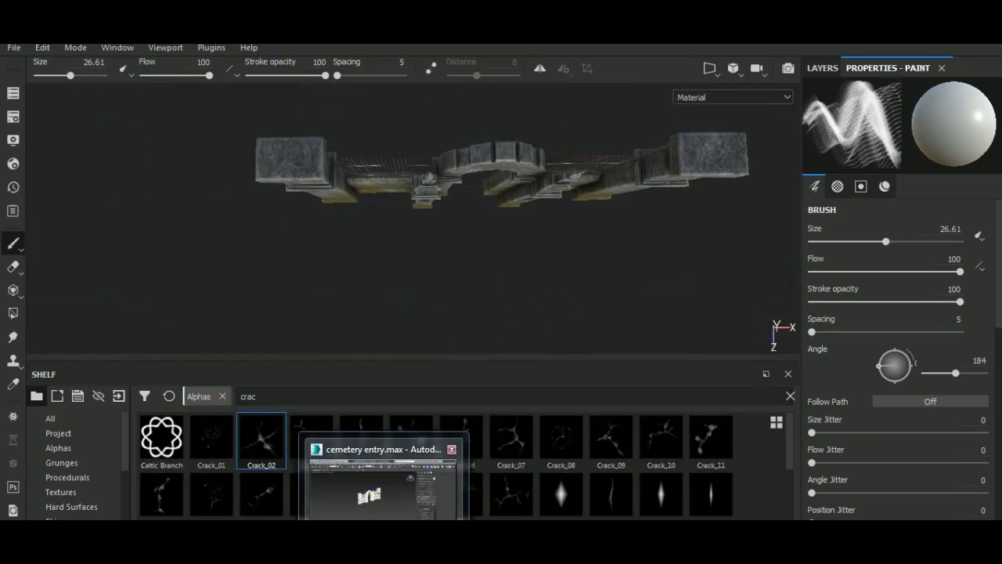
click(841, 241)
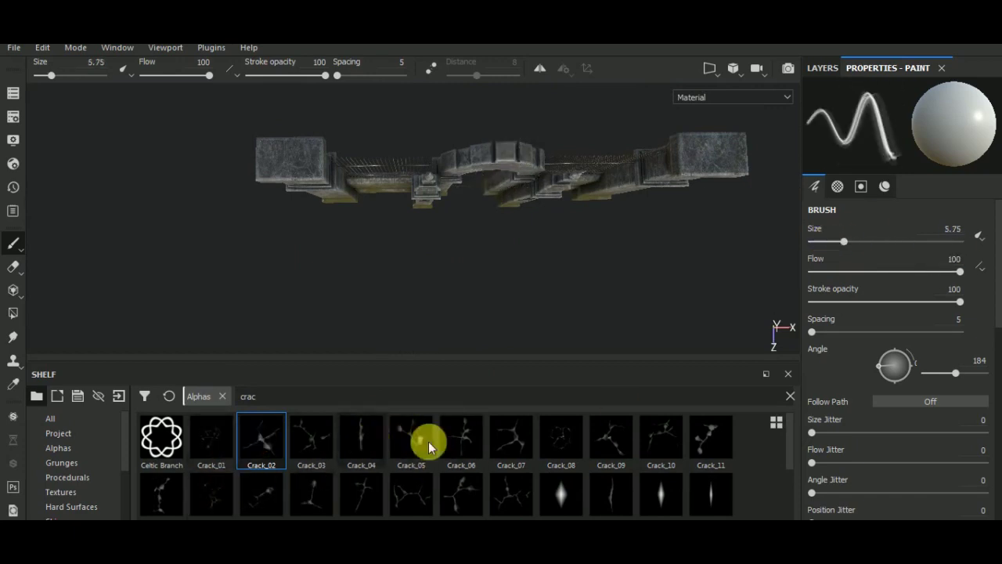
click(509, 439)
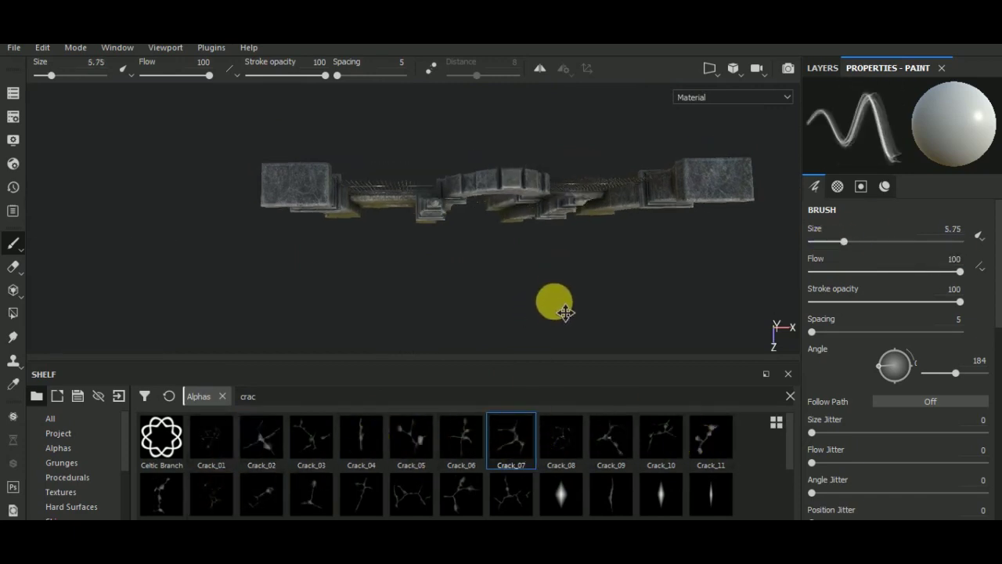
scroll(559, 302, up, 3)
scroll(509, 219, up, 2)
mouse_move(519, 213)
alt+mouse_down()
mouse_move(537, 271)
mouse_move(519, 277)
alt+mouse_up()
ctrl+right_drag(772, 272, 791, 273)
drag(895, 365, 909, 358)
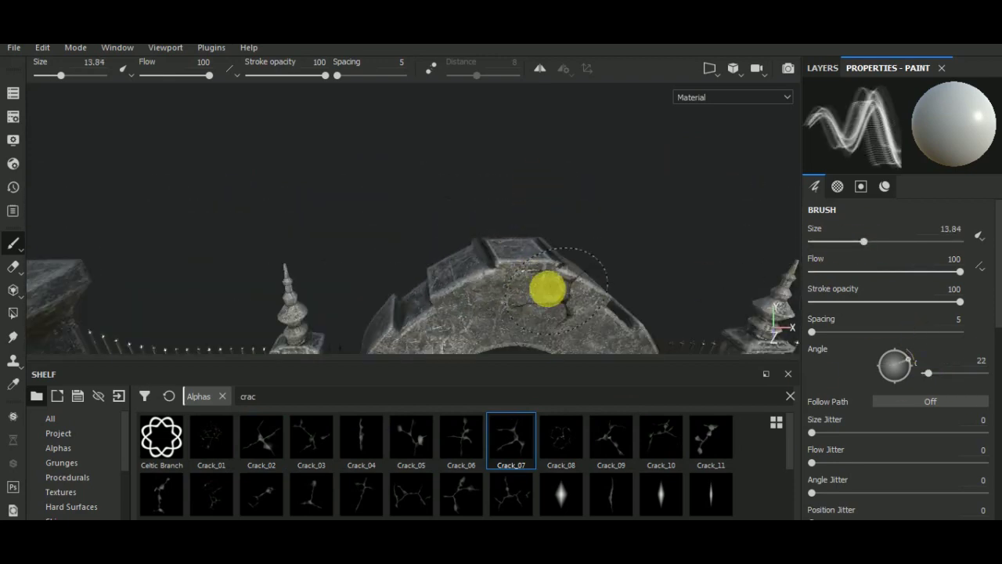
Step: Try another crack alpha at size about 17 on a stone block, then undo those strokes
scroll(532, 293, down, 3)
alt+drag(595, 316, 510, 250)
scroll(509, 250, up, 3)
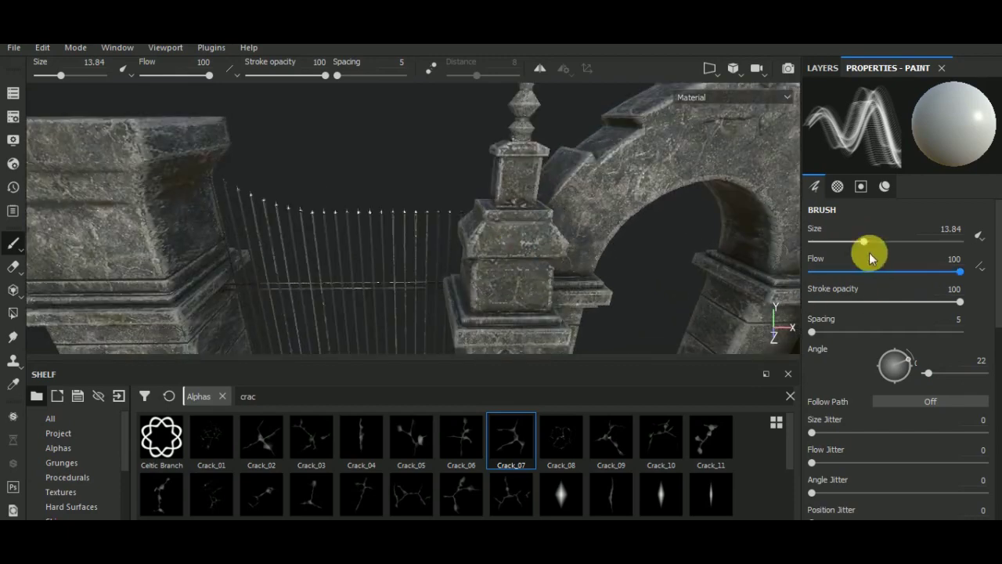
drag(864, 241, 849, 241)
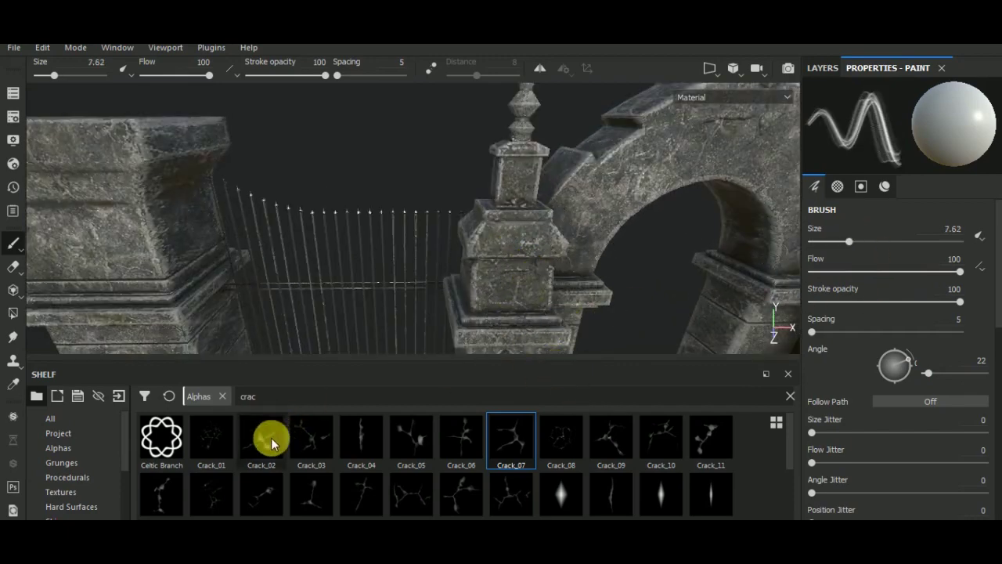
click(272, 479)
ctrl+right_drag(637, 273, 676, 264)
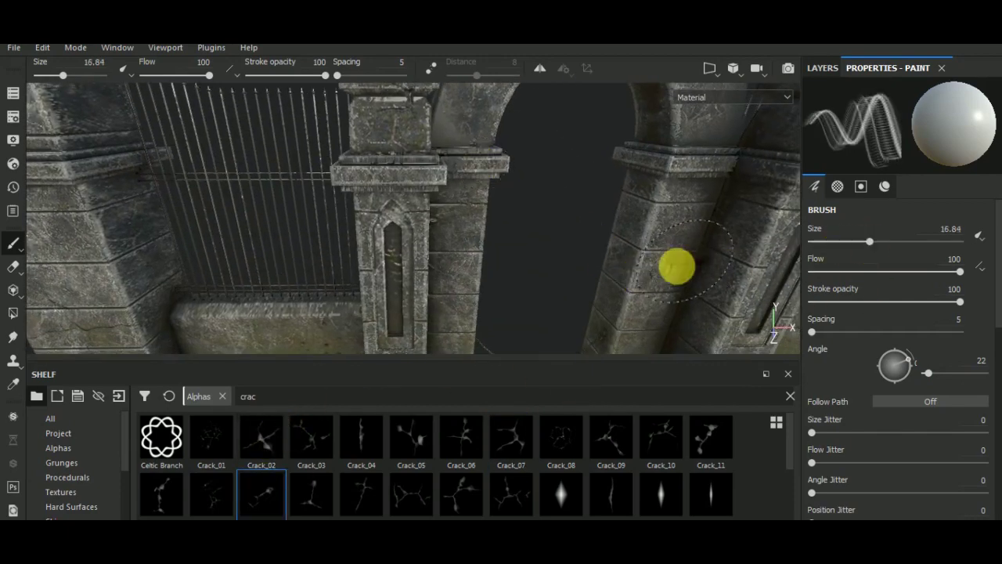
mouse_move(663, 331)
alt+mouse_down()
mouse_move(649, 268)
mouse_move(496, 262)
mouse_move(516, 310)
alt+mouse_up()
scroll(497, 262, up, 2)
key(ctrl+z)
Step: Stamp small chips on the pillar blocks with a soft diamond alpha, ending at size 14, angle 0
click(559, 490)
drag(869, 241, 837, 242)
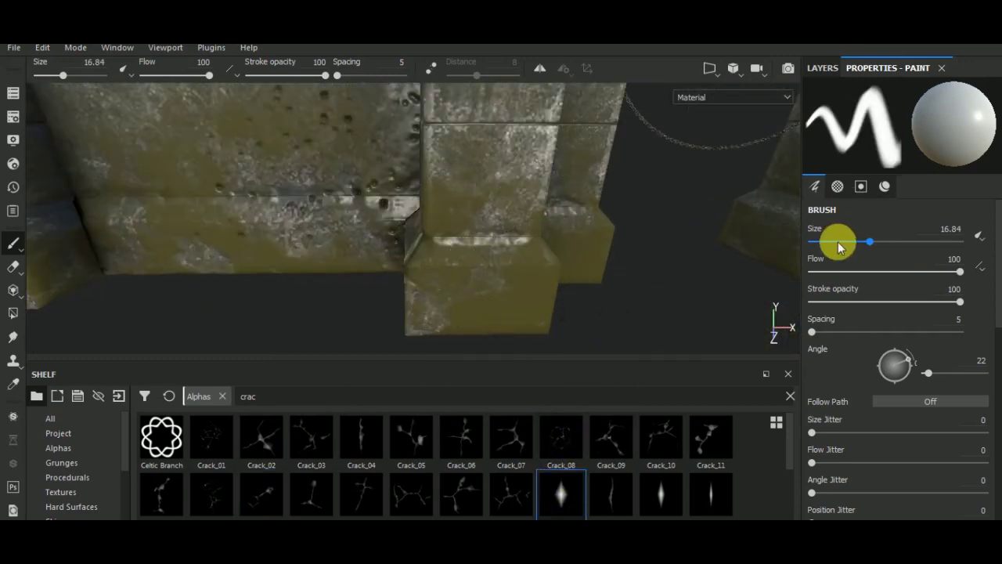
click(499, 270)
mouse_move(443, 285)
alt+mouse_down()
mouse_move(530, 300)
mouse_move(402, 277)
mouse_move(394, 313)
alt+mouse_up()
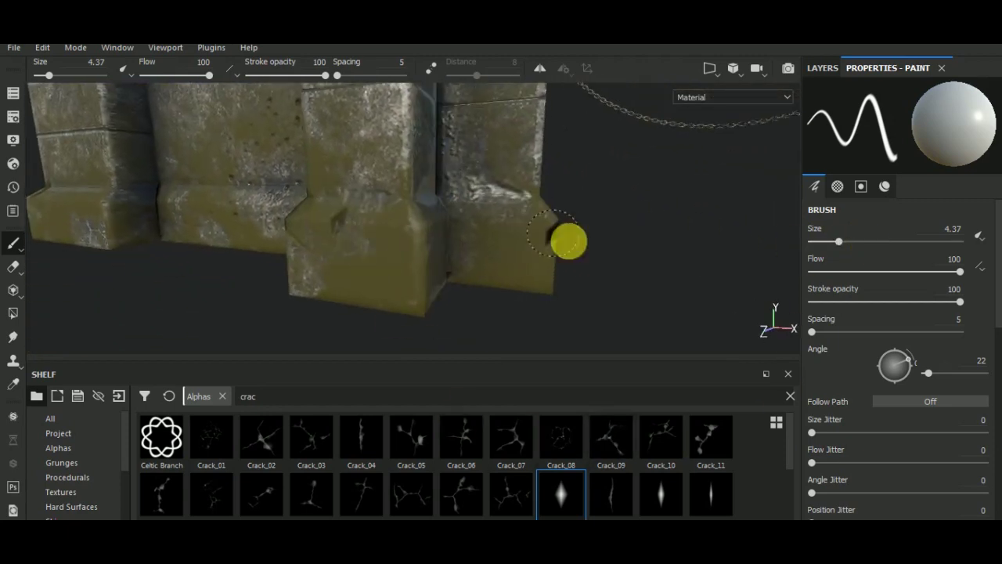
ctrl+right_drag(569, 241, 718, 264)
mouse_move(718, 264)
alt+mouse_down()
mouse_move(510, 253)
mouse_move(462, 273)
mouse_move(552, 322)
alt+mouse_up()
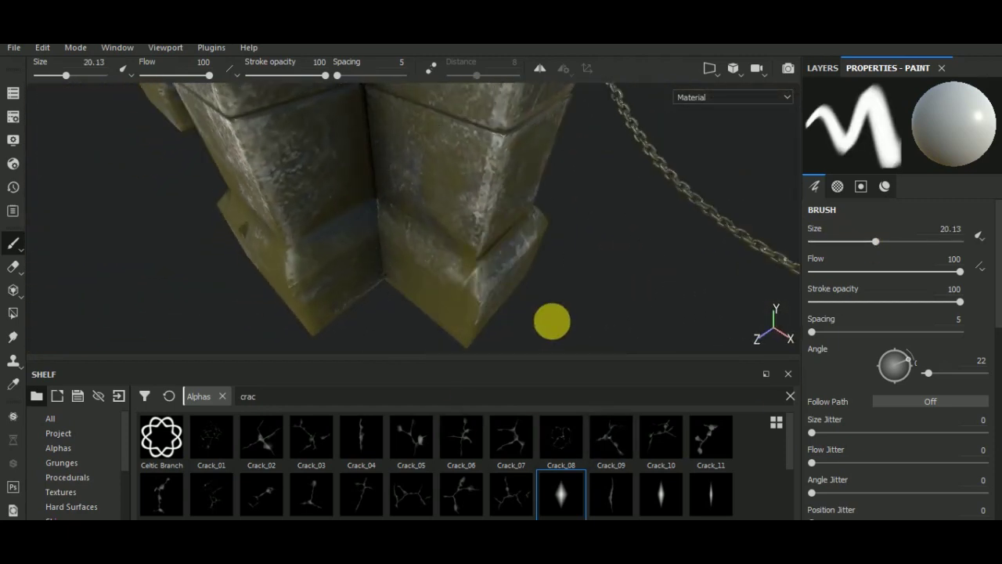
drag(875, 241, 863, 241)
drag(852, 342, 800, 376)
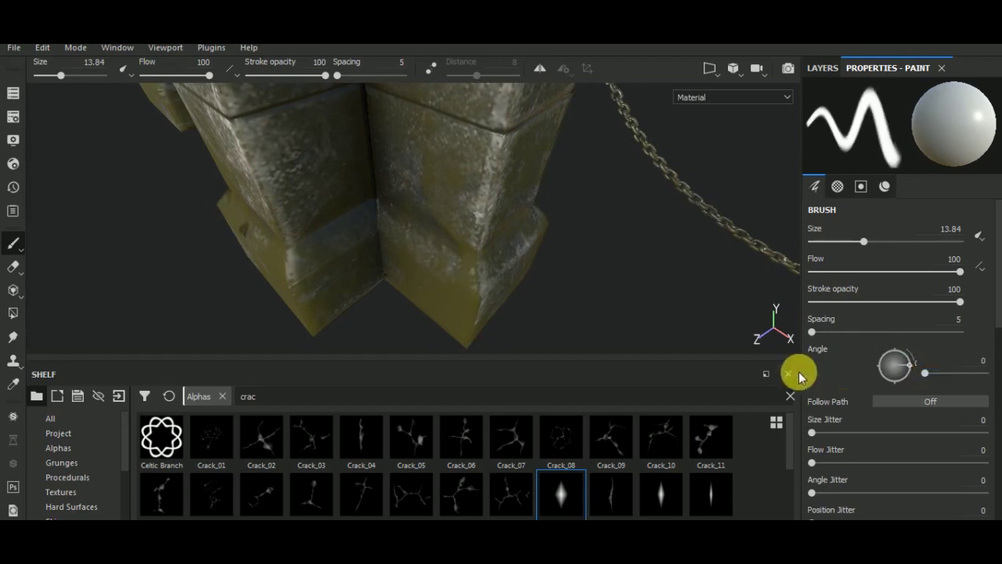
click(472, 254)
mouse_move(548, 282)
alt+mouse_down()
mouse_move(525, 242)
mouse_move(624, 215)
mouse_move(494, 285)
mouse_move(497, 253)
alt+mouse_up()
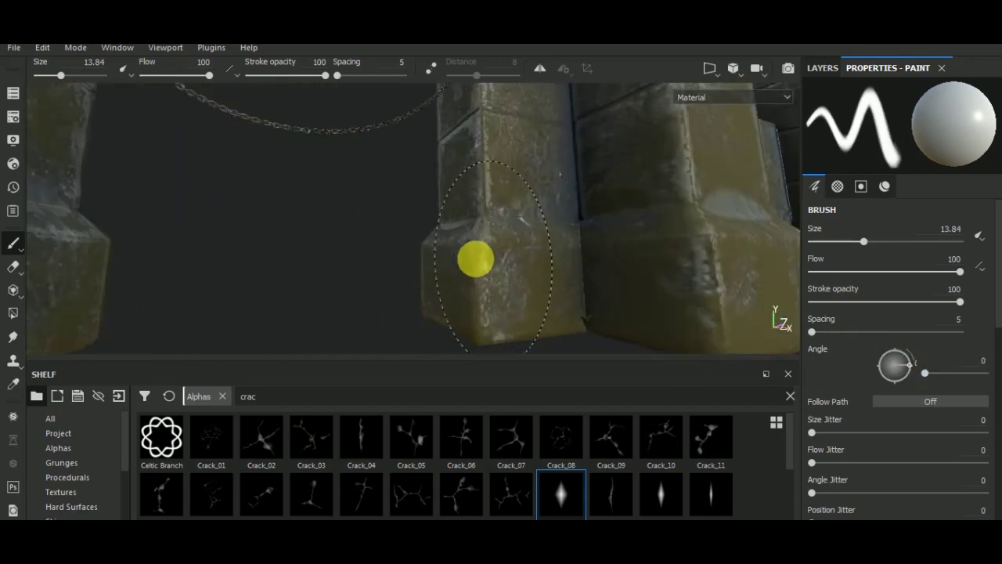
mouse_move(700, 252)
alt+mouse_down()
mouse_move(607, 244)
mouse_move(600, 324)
mouse_move(694, 295)
mouse_move(673, 329)
alt+mouse_up()
scroll(615, 474, down, 2)
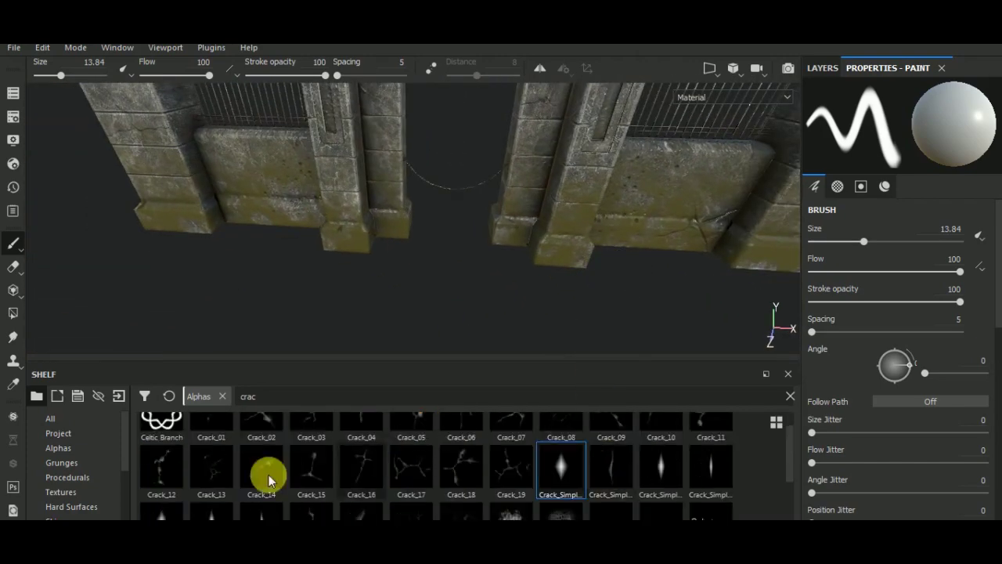
Step: Pick a different crack alpha and shrink the brush for finer cracks on the stone block
click(212, 505)
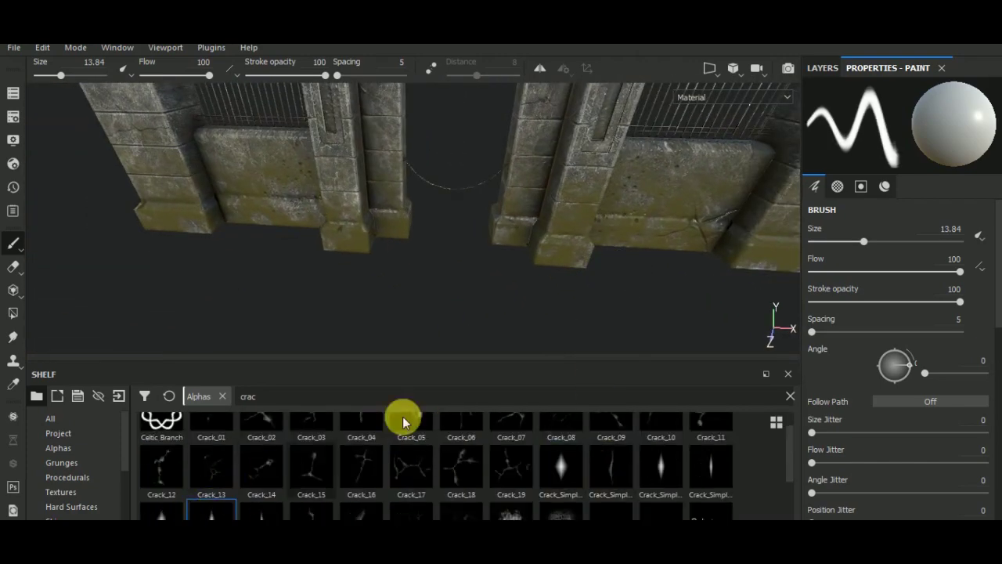
click(848, 246)
mouse_move(546, 246)
alt+mouse_down()
mouse_move(536, 239)
mouse_move(586, 271)
mouse_move(477, 282)
alt+mouse_up()
alt+right_drag(477, 282, 696, 264)
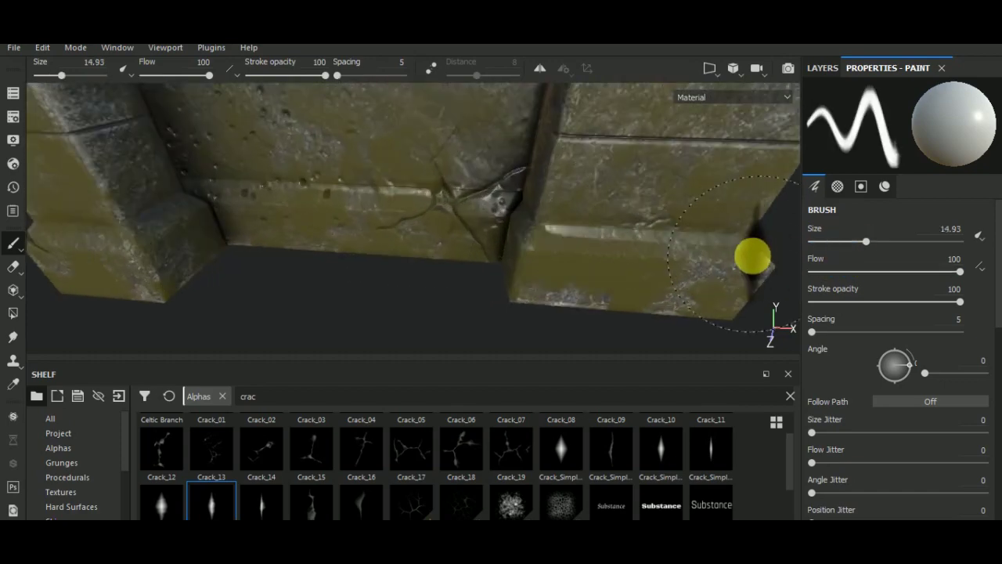
mouse_move(749, 305)
alt+right_down()
mouse_move(604, 242)
mouse_move(622, 190)
alt+right_up()
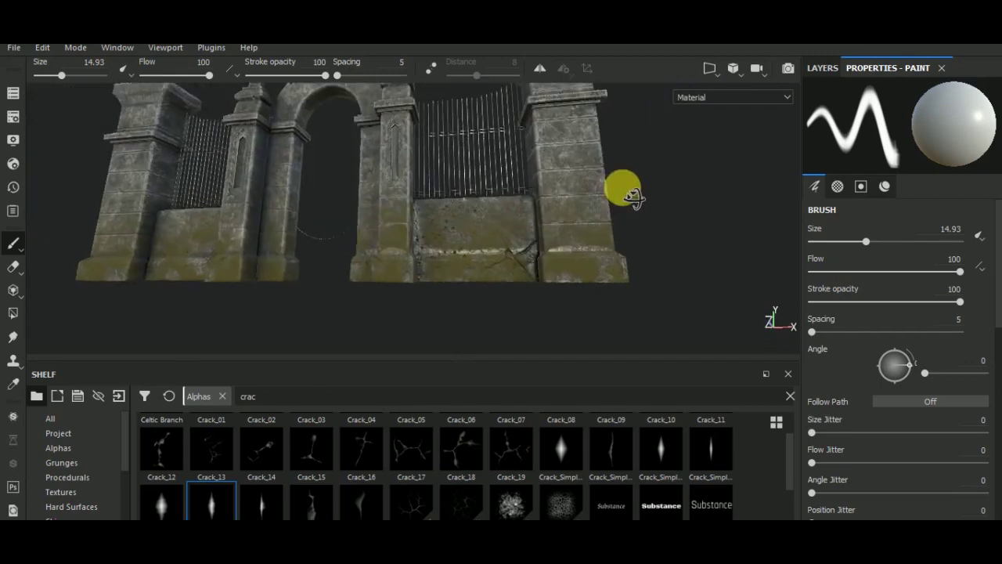
Step: Switch to the branching Crack_16 alpha at brush size 24.17 and angle 90
click(412, 449)
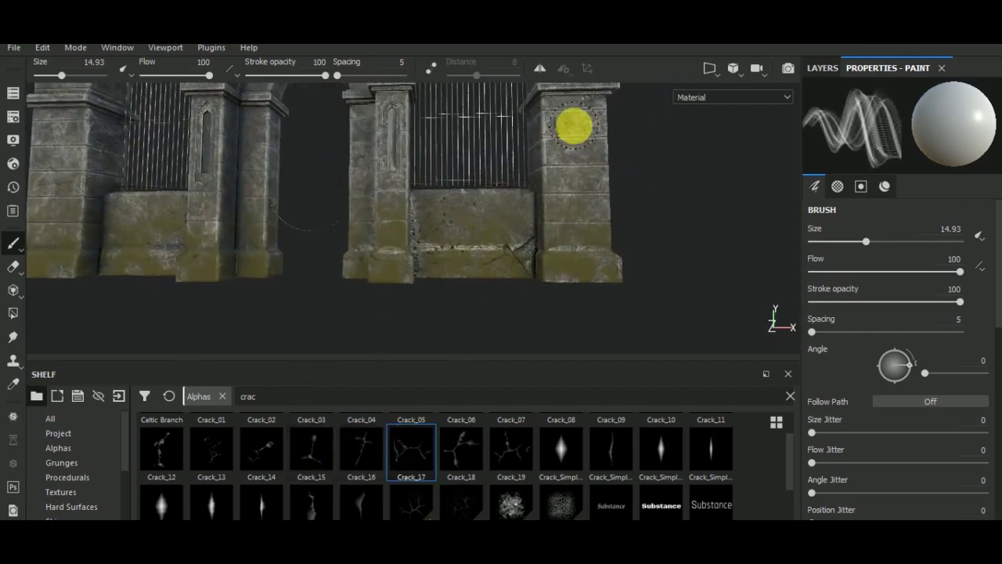
drag(833, 246, 883, 241)
alt+right_drag(648, 302, 543, 162)
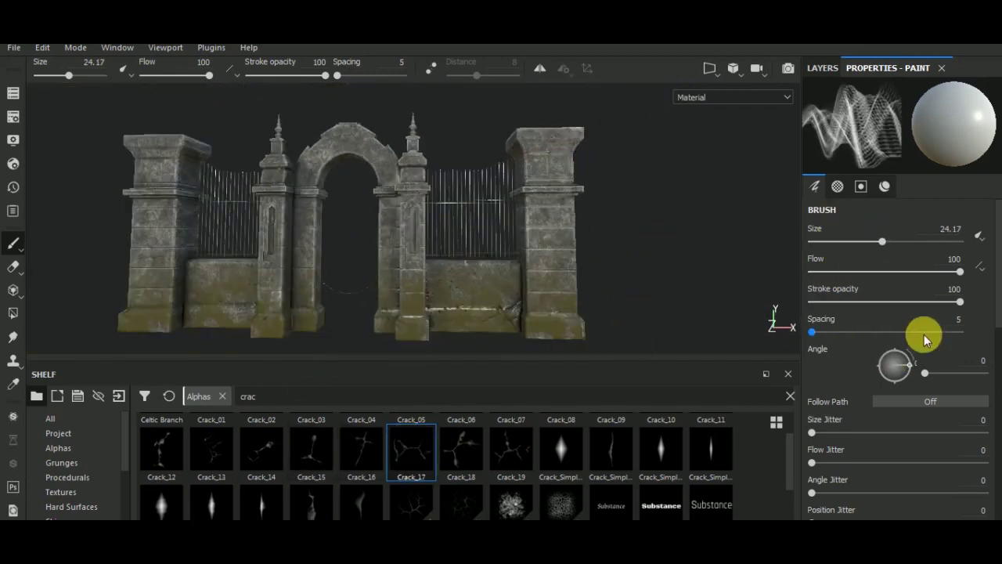
text(90)
key(Return)
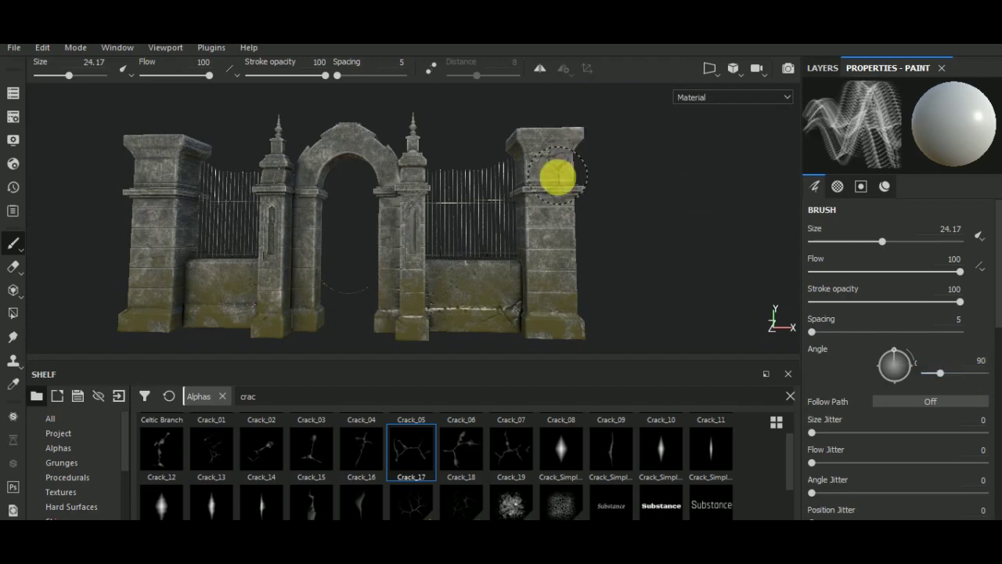
Step: Orbit around the gate to inspect the cracks on the pillar tops and walls
mouse_move(548, 155)
alt+mouse_down()
mouse_move(653, 264)
mouse_move(425, 278)
mouse_move(164, 199)
mouse_move(424, 238)
mouse_move(320, 309)
mouse_move(383, 143)
alt+mouse_up()
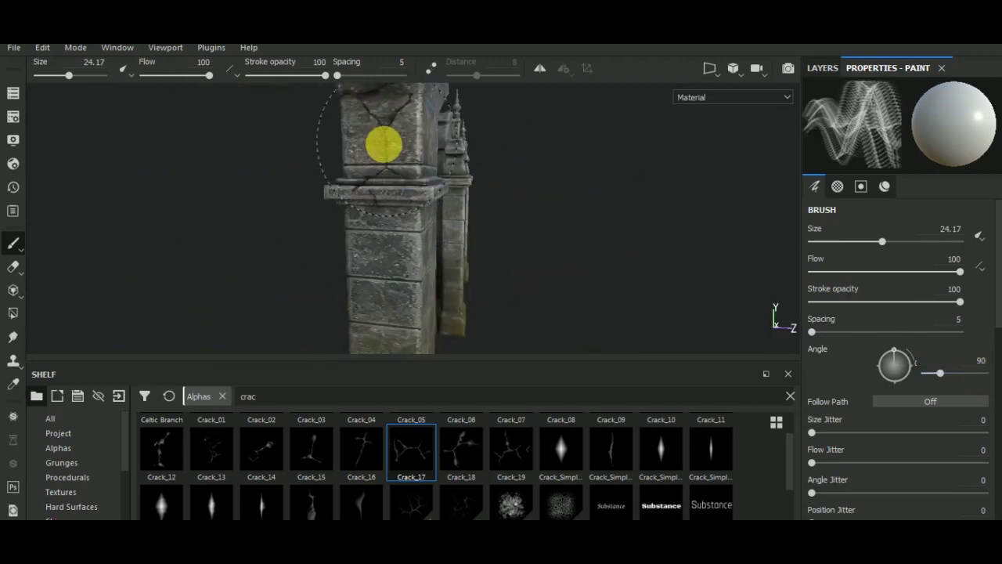
alt+right_drag(448, 204, 527, 253)
alt+drag(527, 253, 438, 274)
mouse_move(438, 274)
alt+right_down()
mouse_move(434, 321)
mouse_move(475, 302)
alt+right_up()
mouse_move(474, 302)
alt+mouse_down()
mouse_move(423, 279)
mouse_move(436, 128)
alt+mouse_up()
mouse_move(529, 239)
alt+mouse_down()
mouse_move(474, 180)
mouse_move(488, 239)
mouse_move(522, 242)
mouse_move(520, 312)
mouse_move(487, 273)
alt+mouse_up()
alt+right_drag(488, 274, 284, 218)
scroll(498, 305, down, 3)
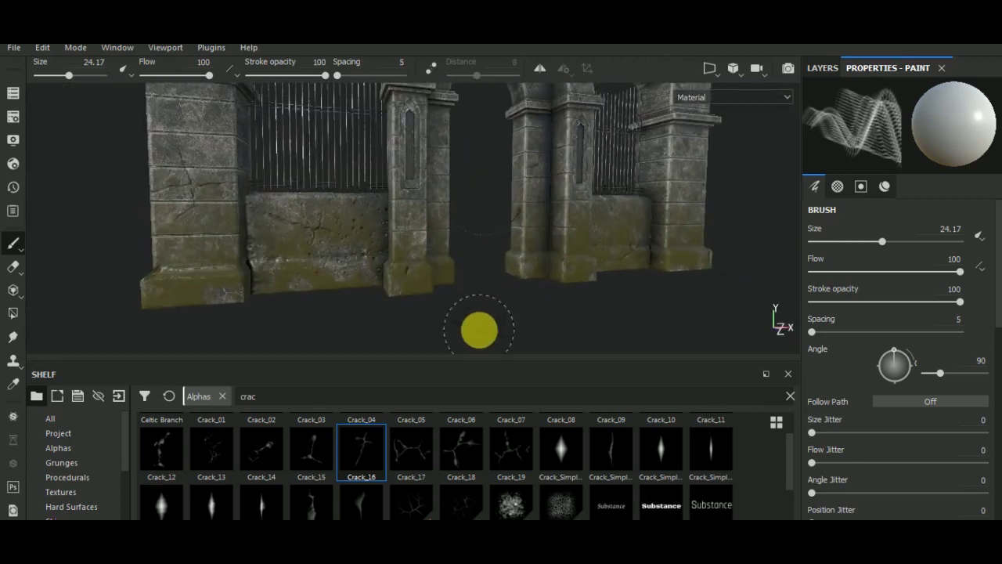
Step: Stamp Damage_01 chips onto the lower stone wall, reducing brush size to 9.01
text(dam)
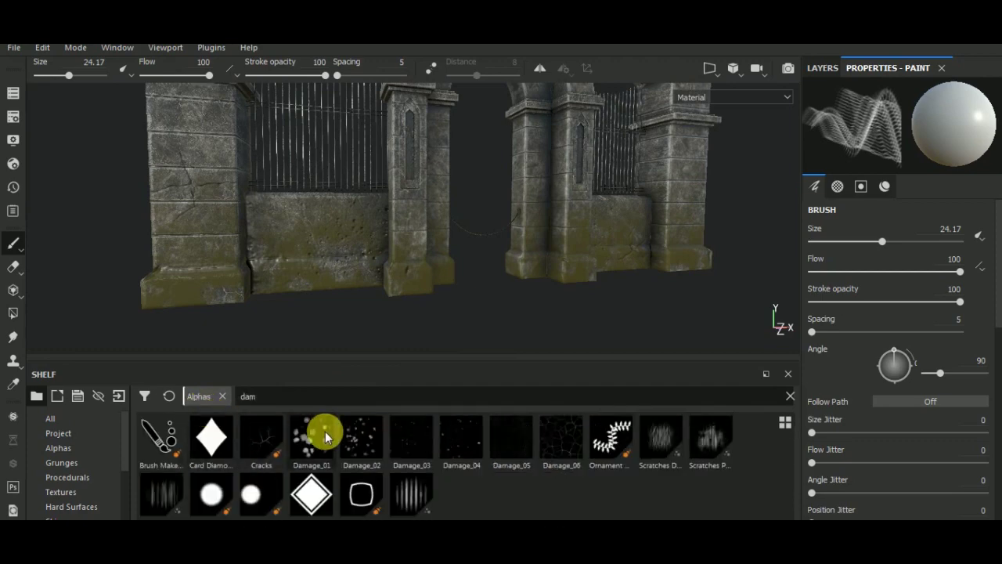
mouse_move(511, 441)
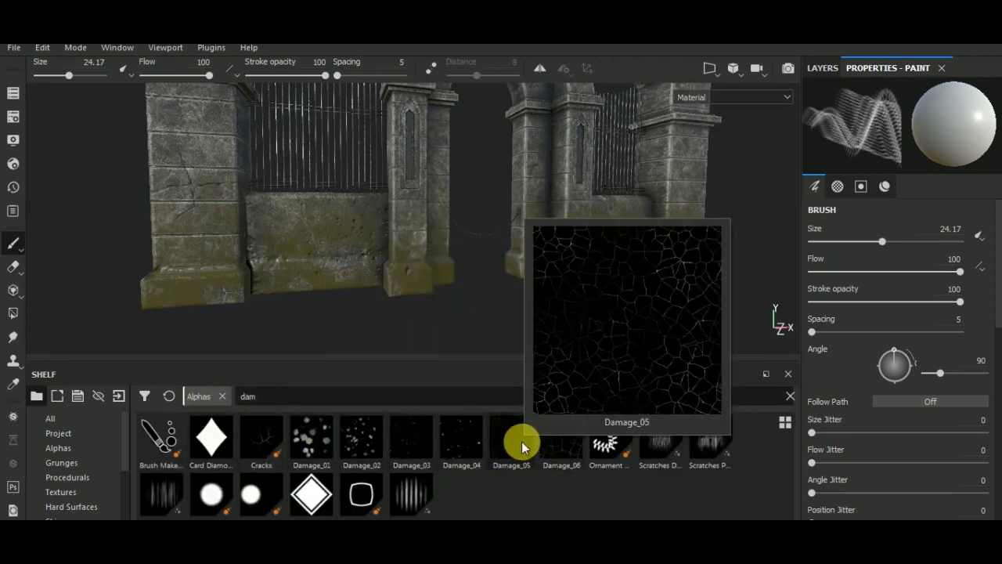
click(311, 439)
drag(287, 202, 329, 251)
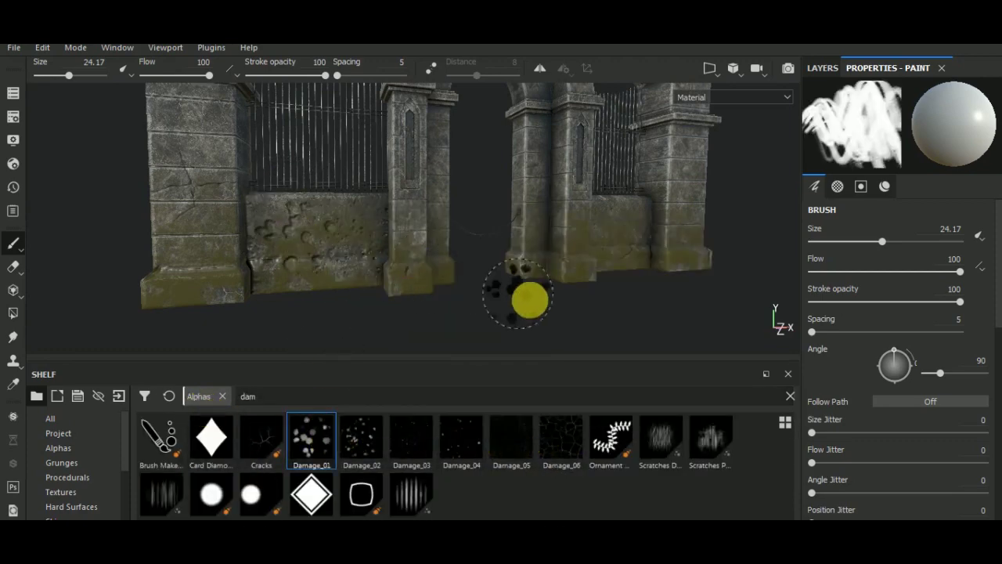
ctrl+right_drag(593, 287, 559, 287)
mouse_move(692, 197)
alt+mouse_down()
mouse_move(671, 314)
mouse_move(405, 253)
mouse_move(459, 313)
alt+mouse_up()
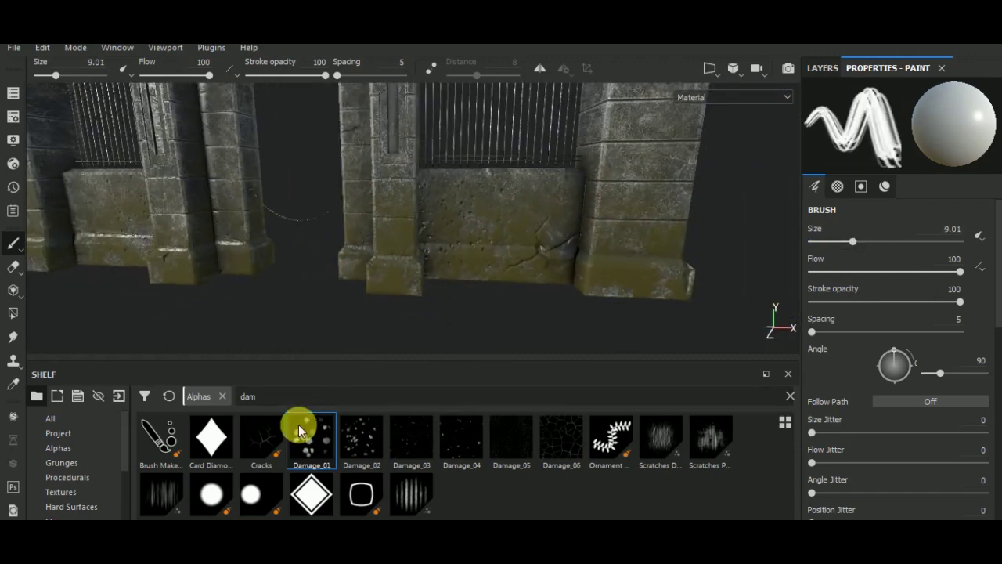
Step: Clear the 'dam' alpha search and frame the whole gate in view
double_click(248, 396)
key(BackSpace)
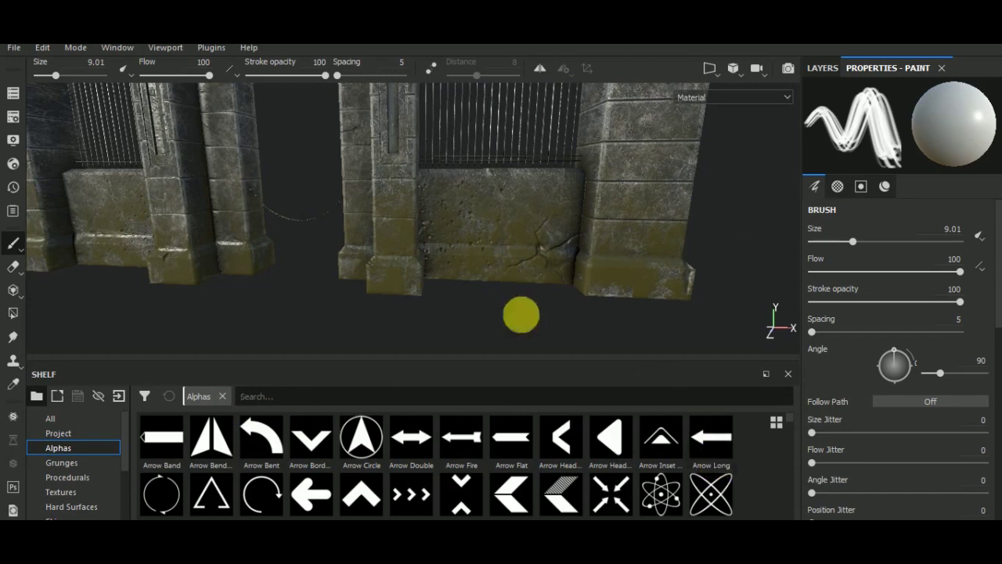
key(f)
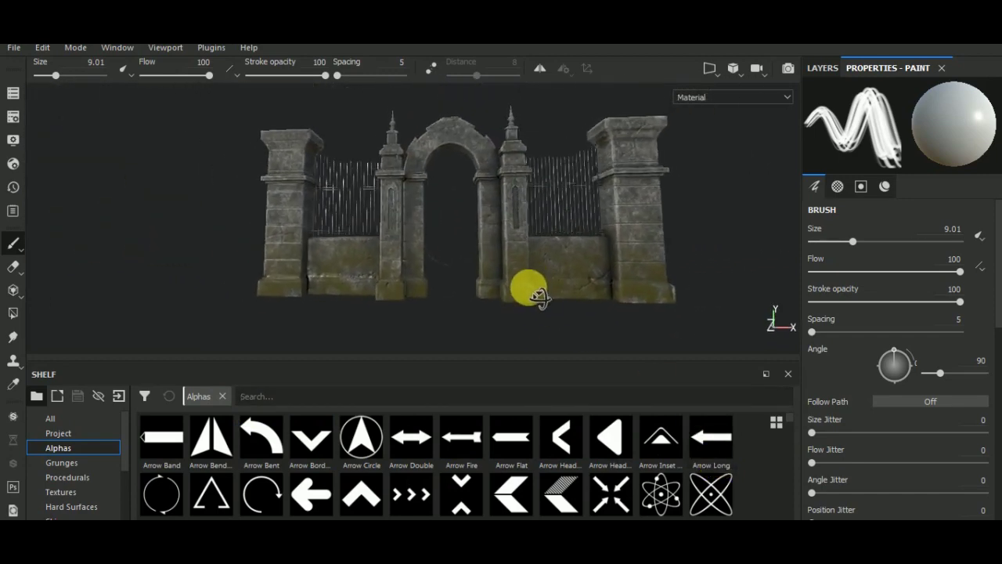
scroll(476, 235, up, 5)
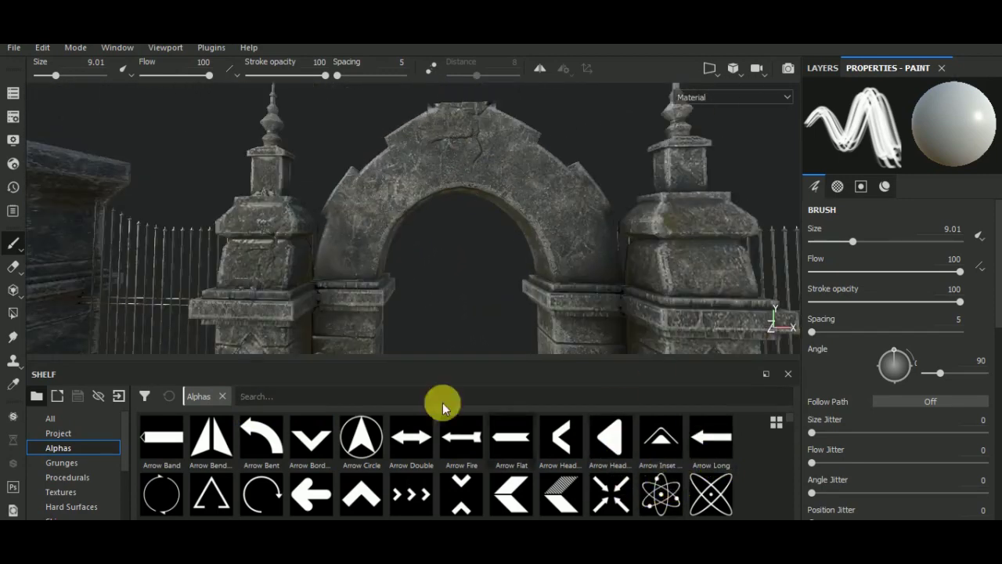
Step: Search the alpha shelf for 'cros' instead of 'flo' and pick a cross alpha
click(442, 399)
text(flo)
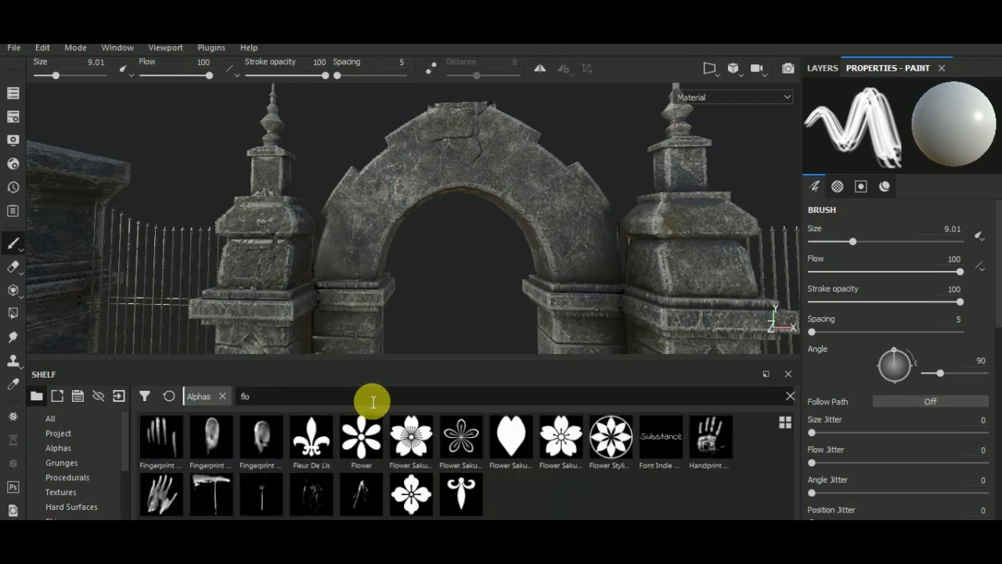
key(BackSpace)
key(BackSpace)
key(BackSpace)
text(cros)
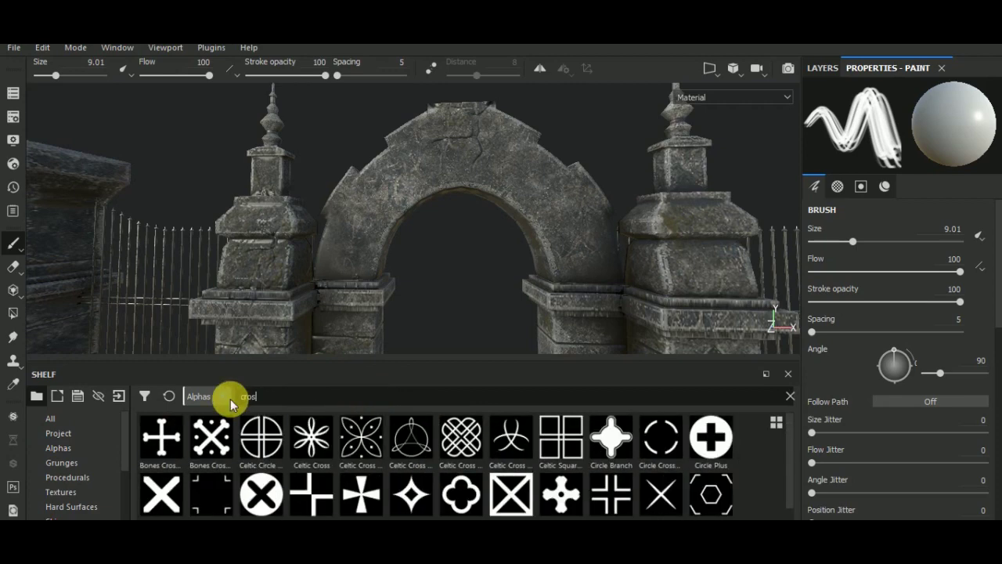
mouse_move(210, 437)
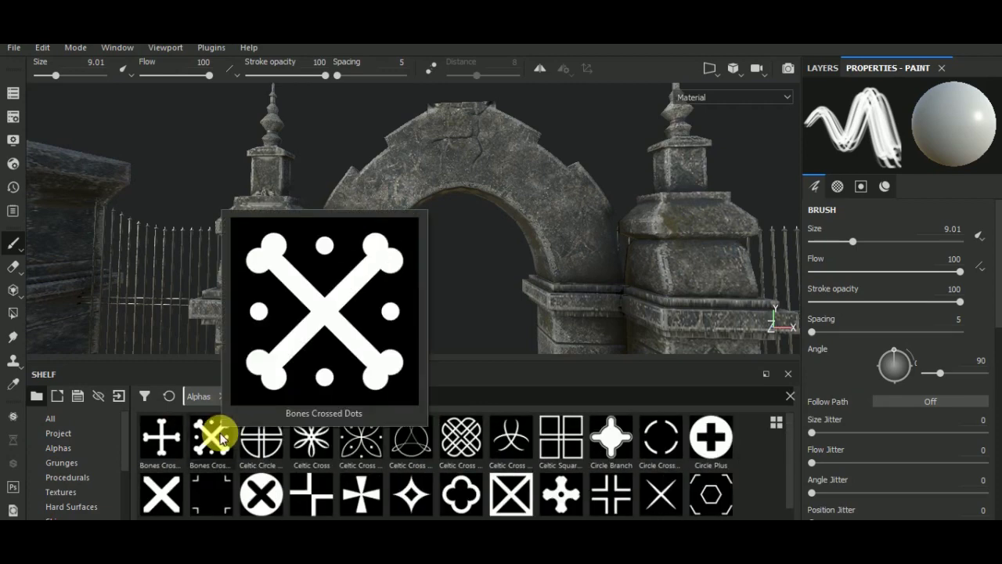
click(371, 507)
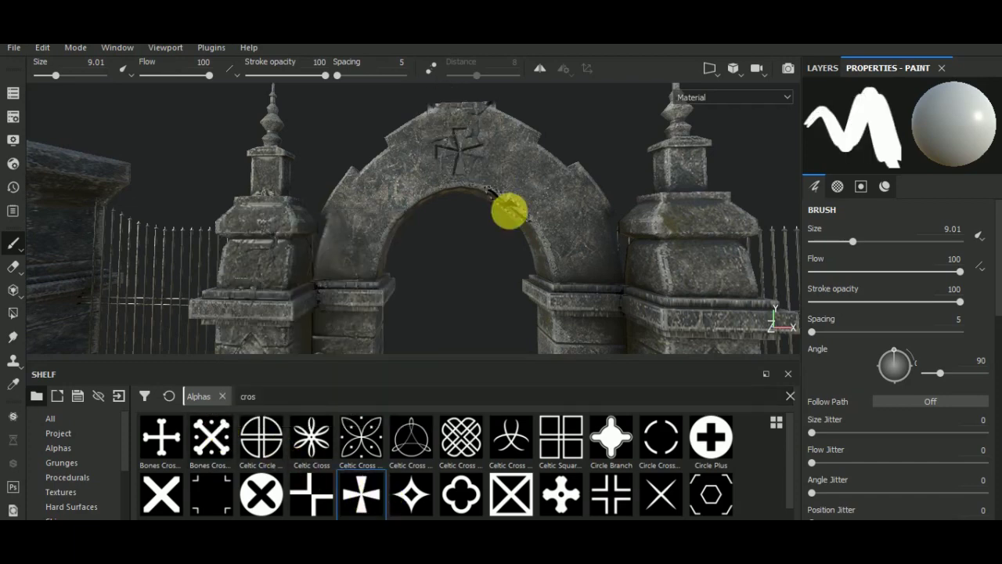
Step: Orbit to an angled view of the gate, then bring up the layer stack
scroll(505, 227, down, 3)
scroll(527, 250, down, 2)
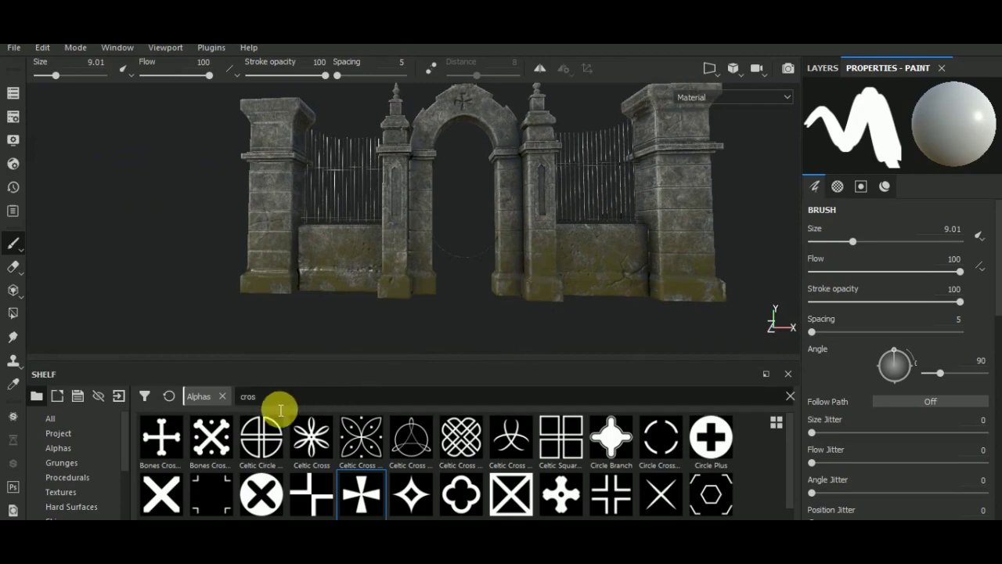
alt+drag(441, 250, 505, 315)
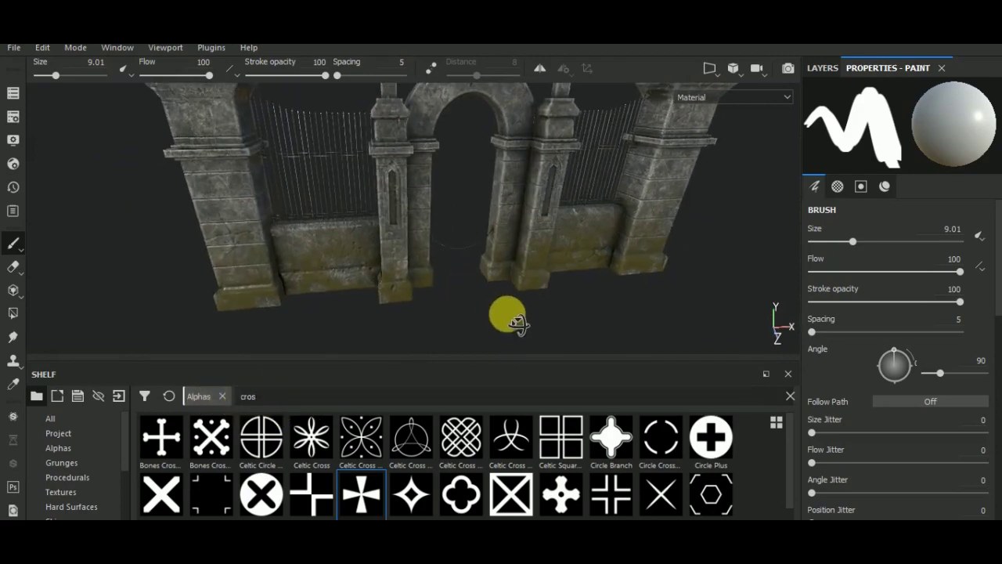
scroll(470, 246, up, 3)
scroll(626, 246, up, 3)
scroll(610, 235, down, 3)
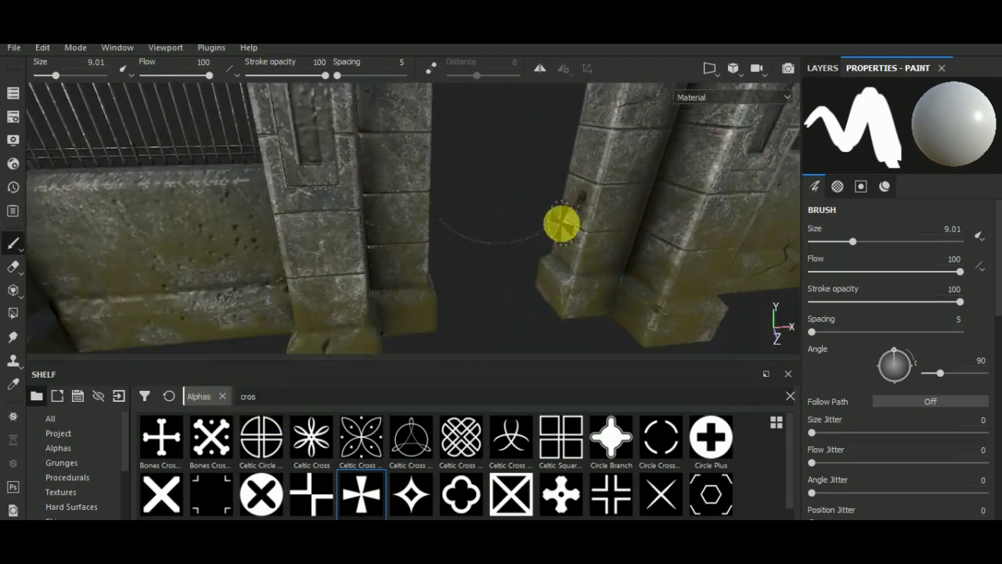
scroll(532, 243, down, 2)
scroll(485, 266, down, 2)
alt+drag(470, 250, 465, 251)
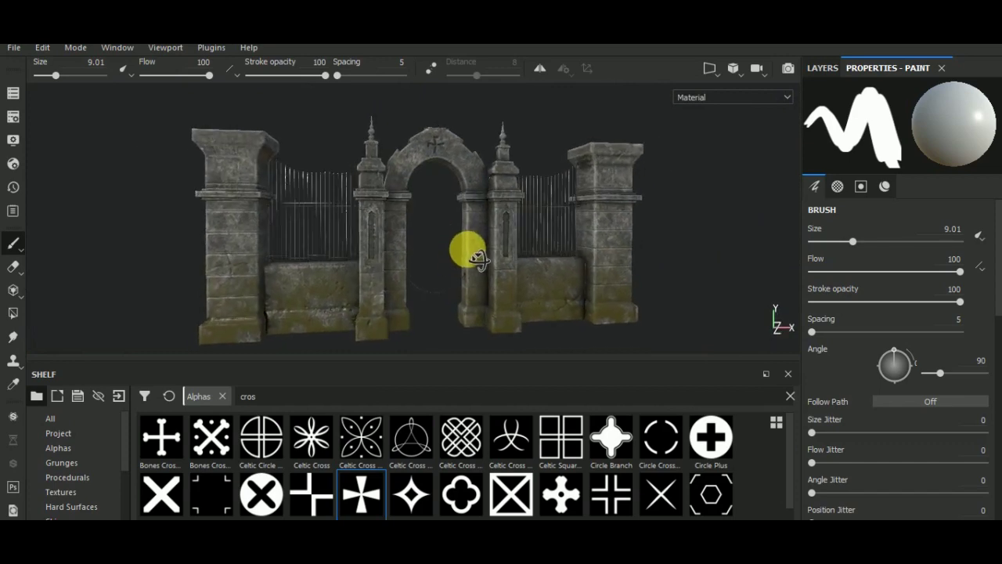
scroll(573, 308, up, 3)
scroll(504, 313, down, 4)
mouse_move(503, 313)
alt+mouse_down()
mouse_move(505, 290)
mouse_move(463, 264)
mouse_move(507, 317)
mouse_move(505, 307)
alt+mouse_up()
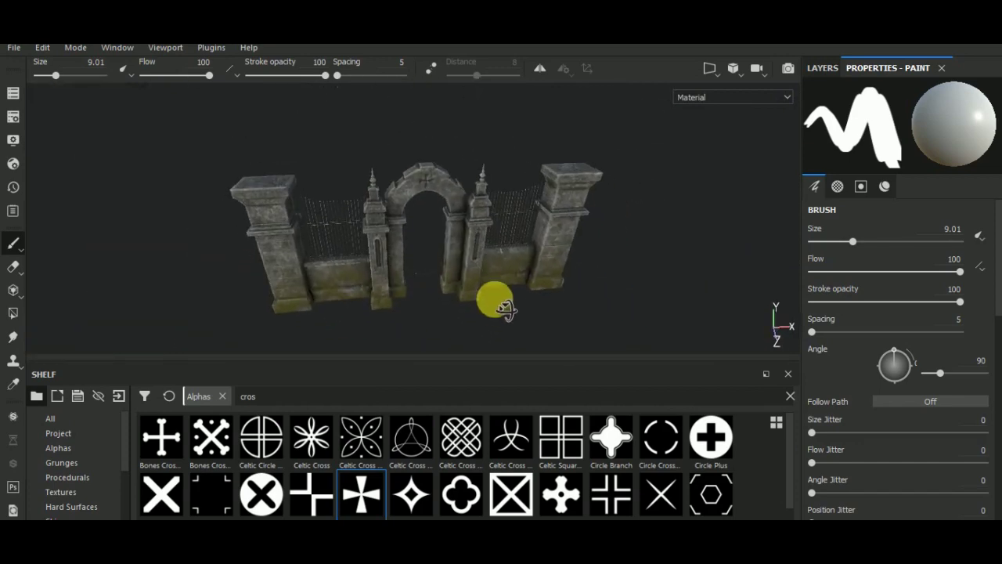
click(822, 68)
Step: Select the cracks layer and close in on the arch and spire pillar
click(853, 156)
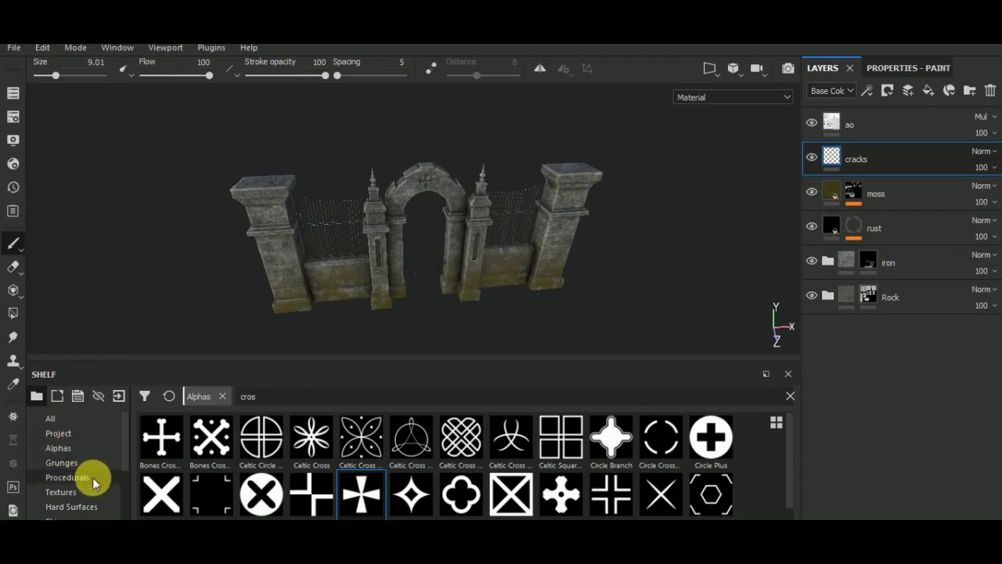
scroll(94, 471, down, 2)
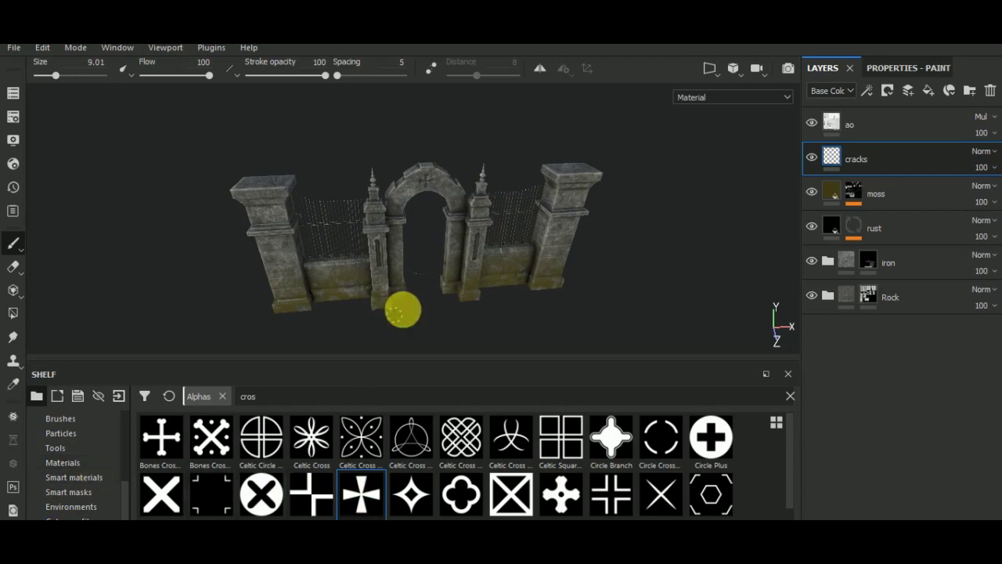
scroll(543, 299, up, 3)
scroll(521, 221, up, 3)
mouse_move(541, 271)
alt+mouse_down()
mouse_move(599, 253)
mouse_move(487, 273)
alt+mouse_up()
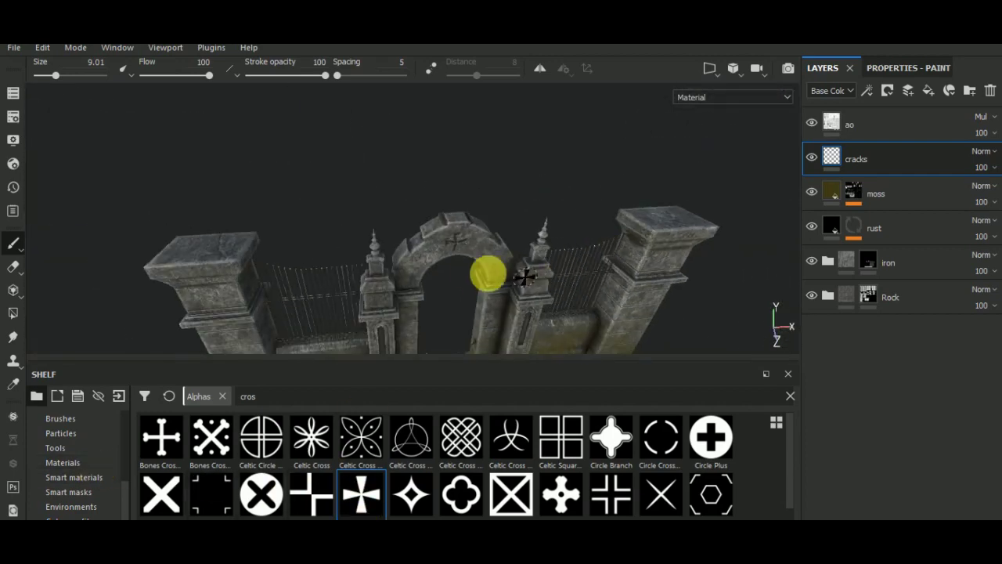
Step: Enlarge the 3D view and orbit to a closer three-quarter view of the gate
scroll(470, 227, down, 2)
alt+drag(459, 183, 497, 195)
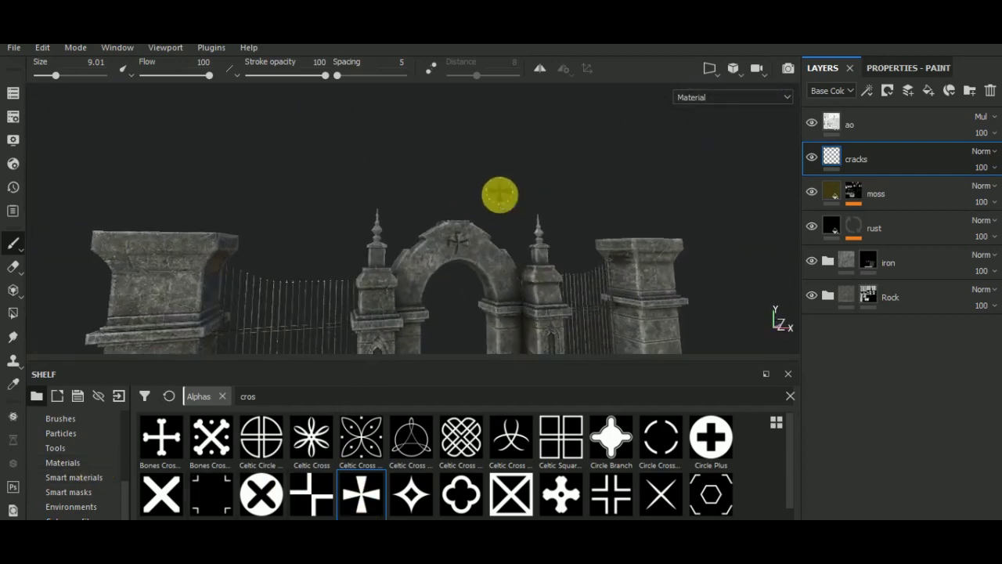
scroll(485, 200, up, 3)
scroll(474, 205, down, 4)
scroll(517, 234, down, 1)
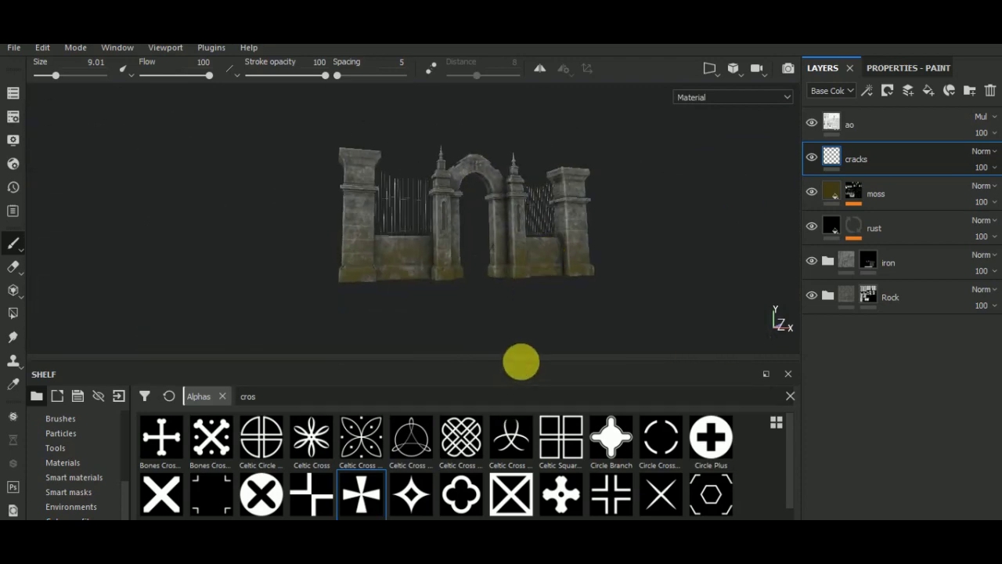
drag(525, 362, 533, 440)
scroll(476, 358, up, 2)
mouse_move(476, 358)
alt+mouse_down()
mouse_move(488, 387)
mouse_move(473, 383)
alt+mouse_up()
scroll(493, 375, up, 2)
scroll(512, 360, up, 3)
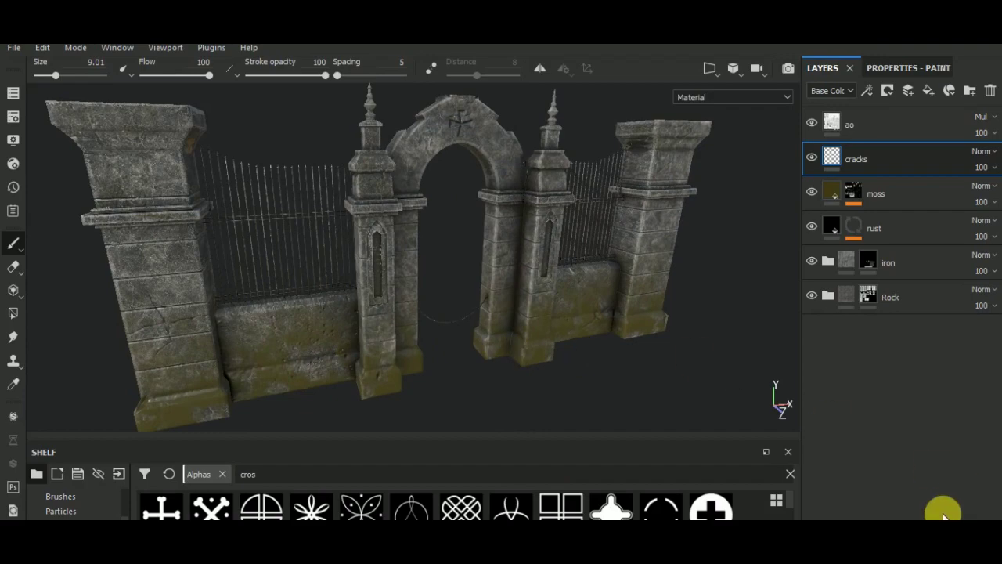